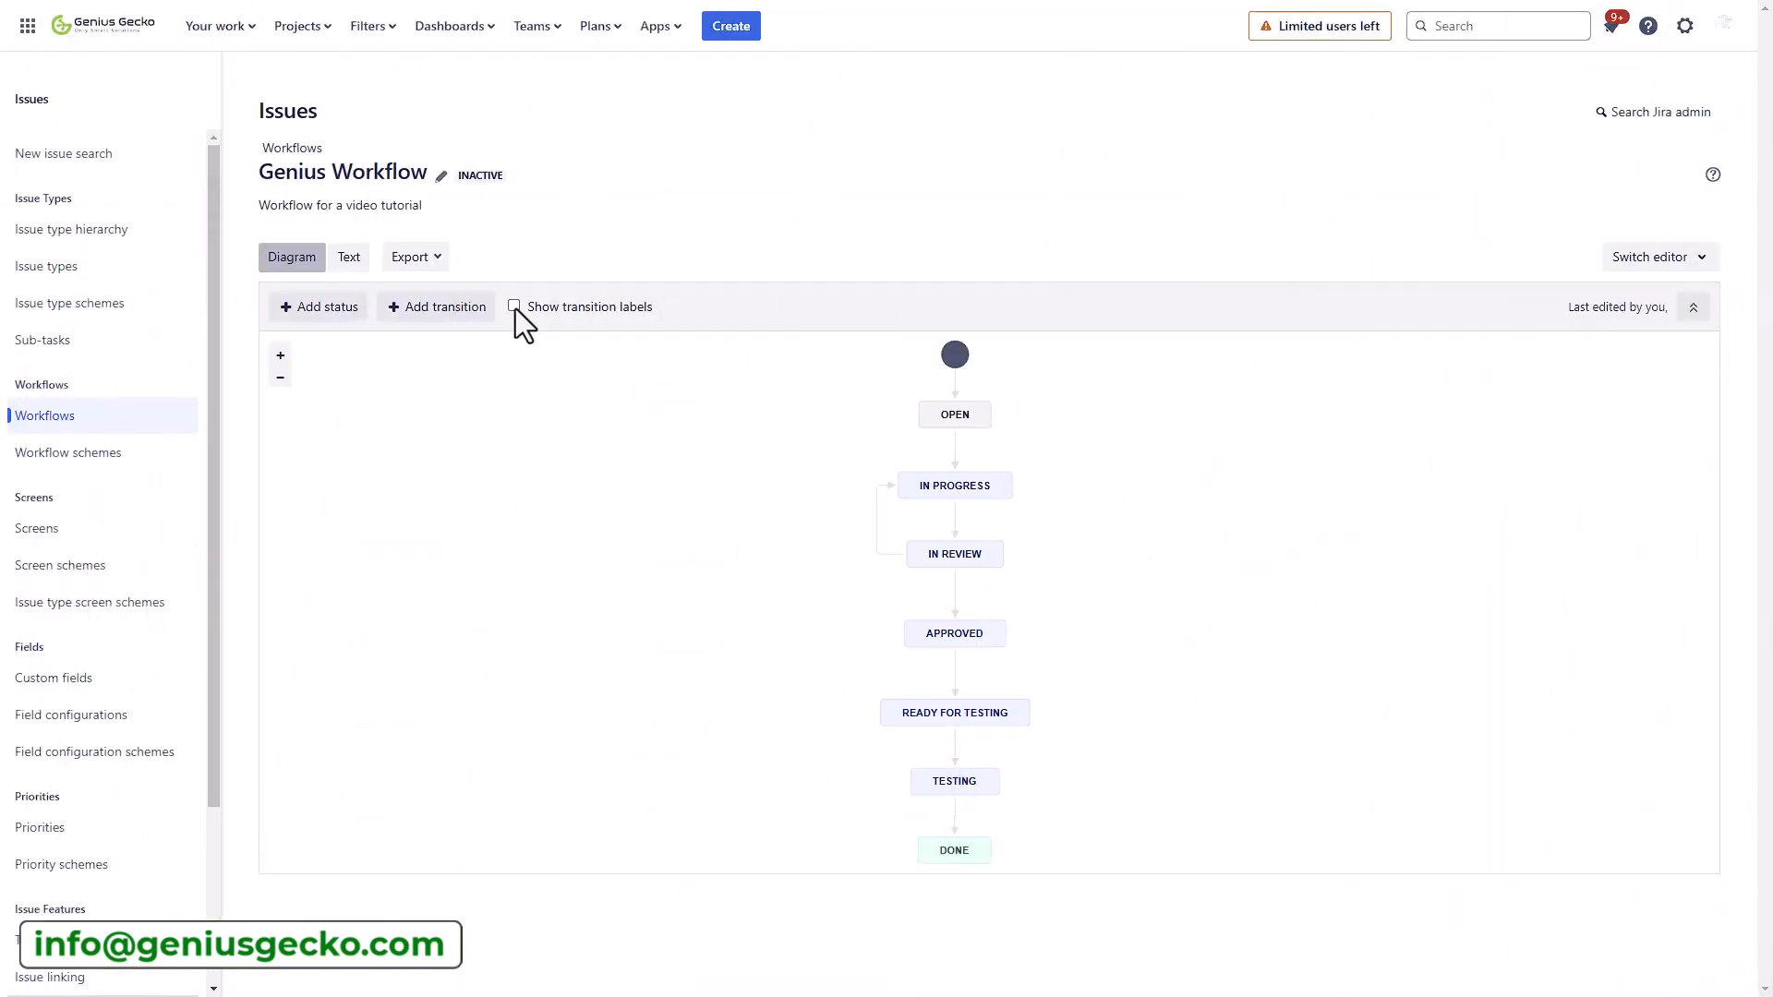
Show the transition labels in the Genius Workflow diagram.
click(515, 307)
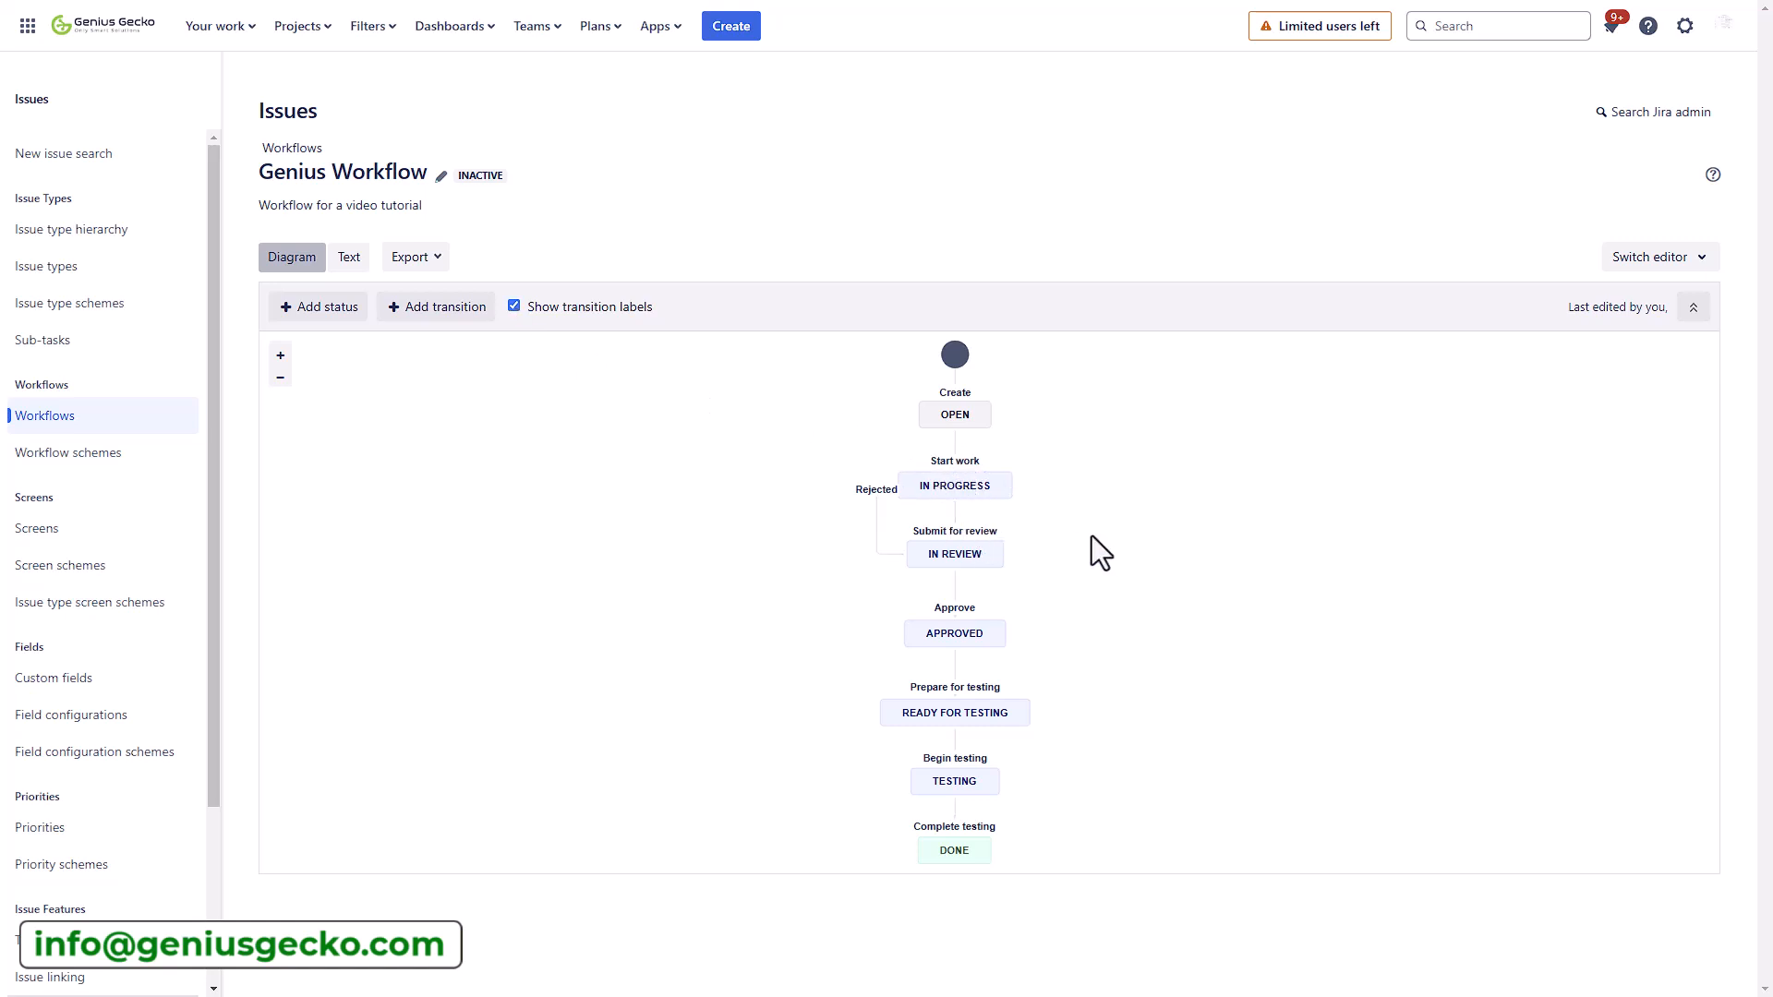
click(955, 445)
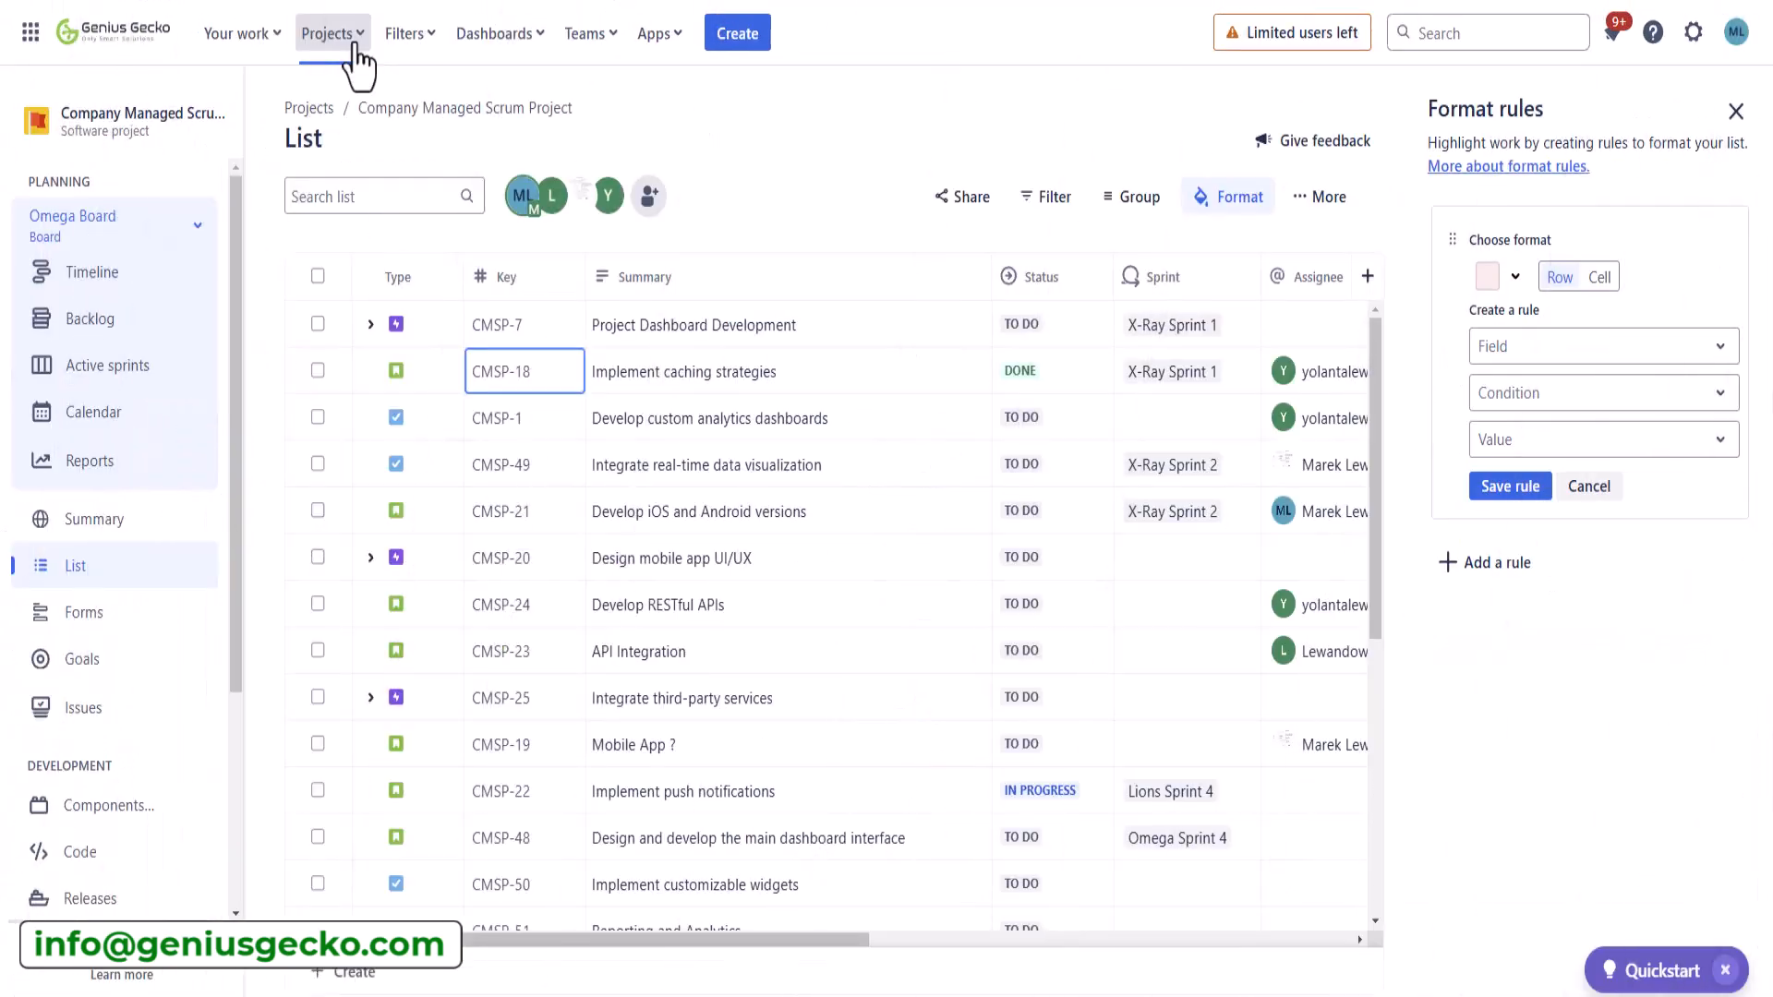
Start a new project and view the details of the Blank project template under Service management.
click(357, 42)
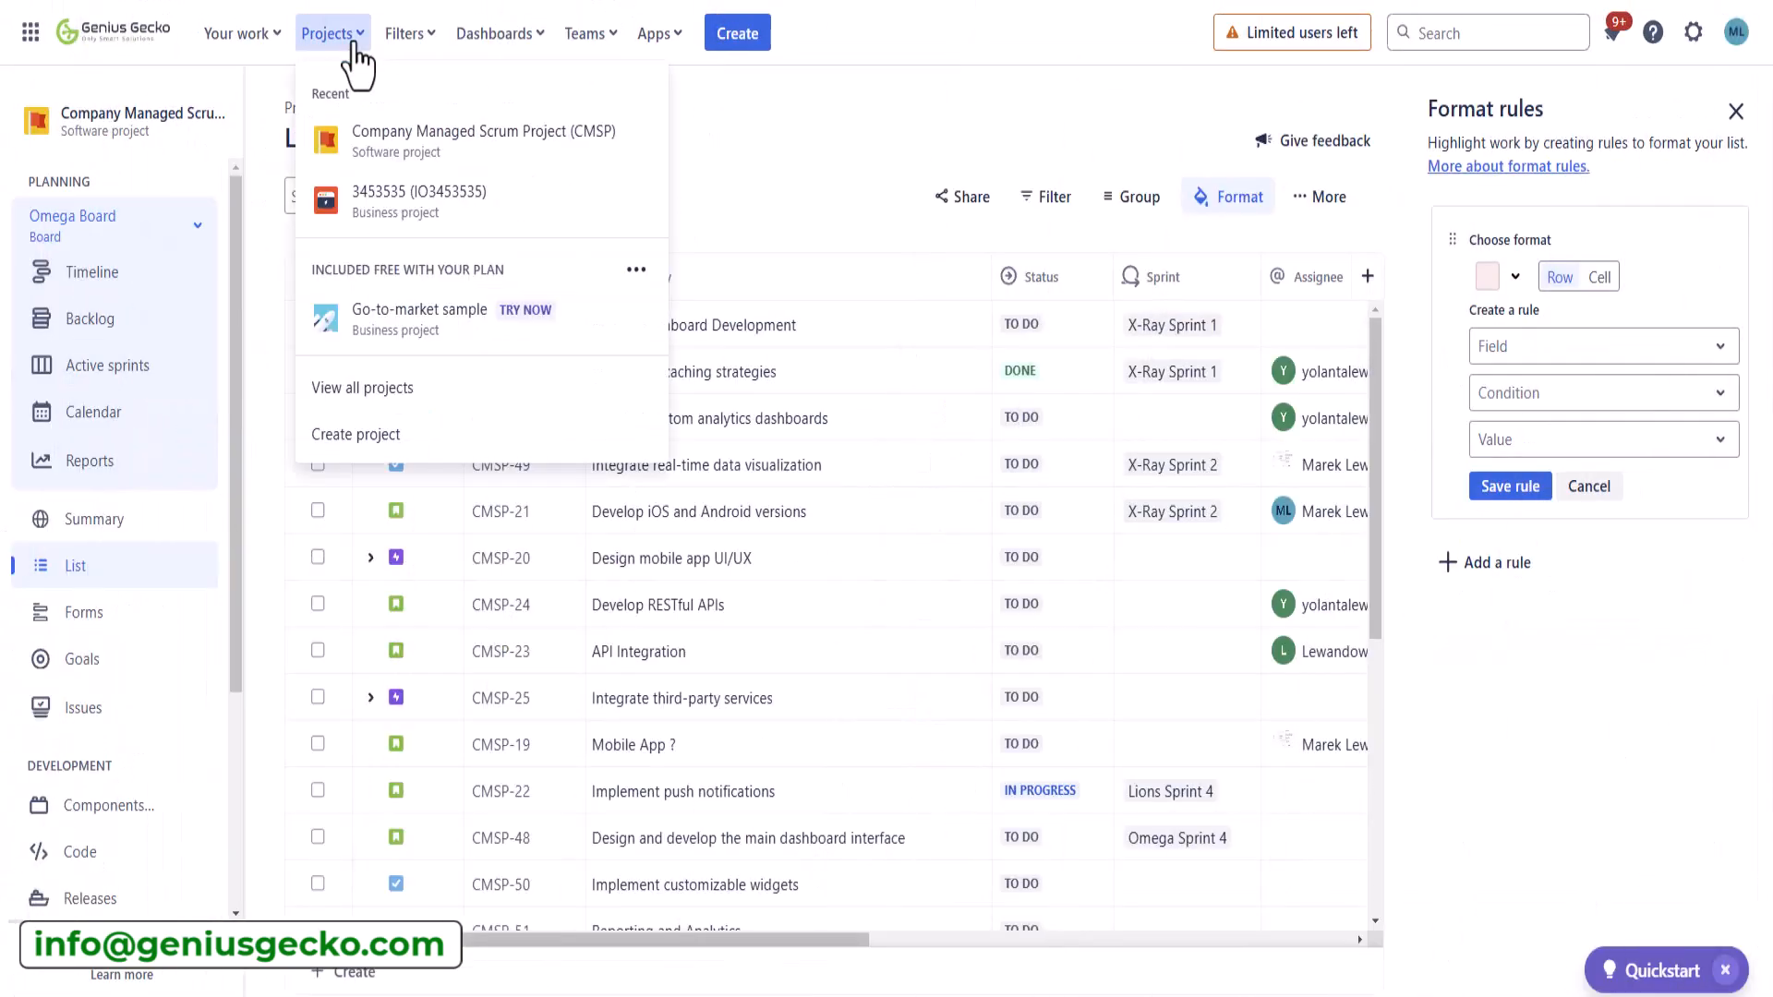
click(368, 444)
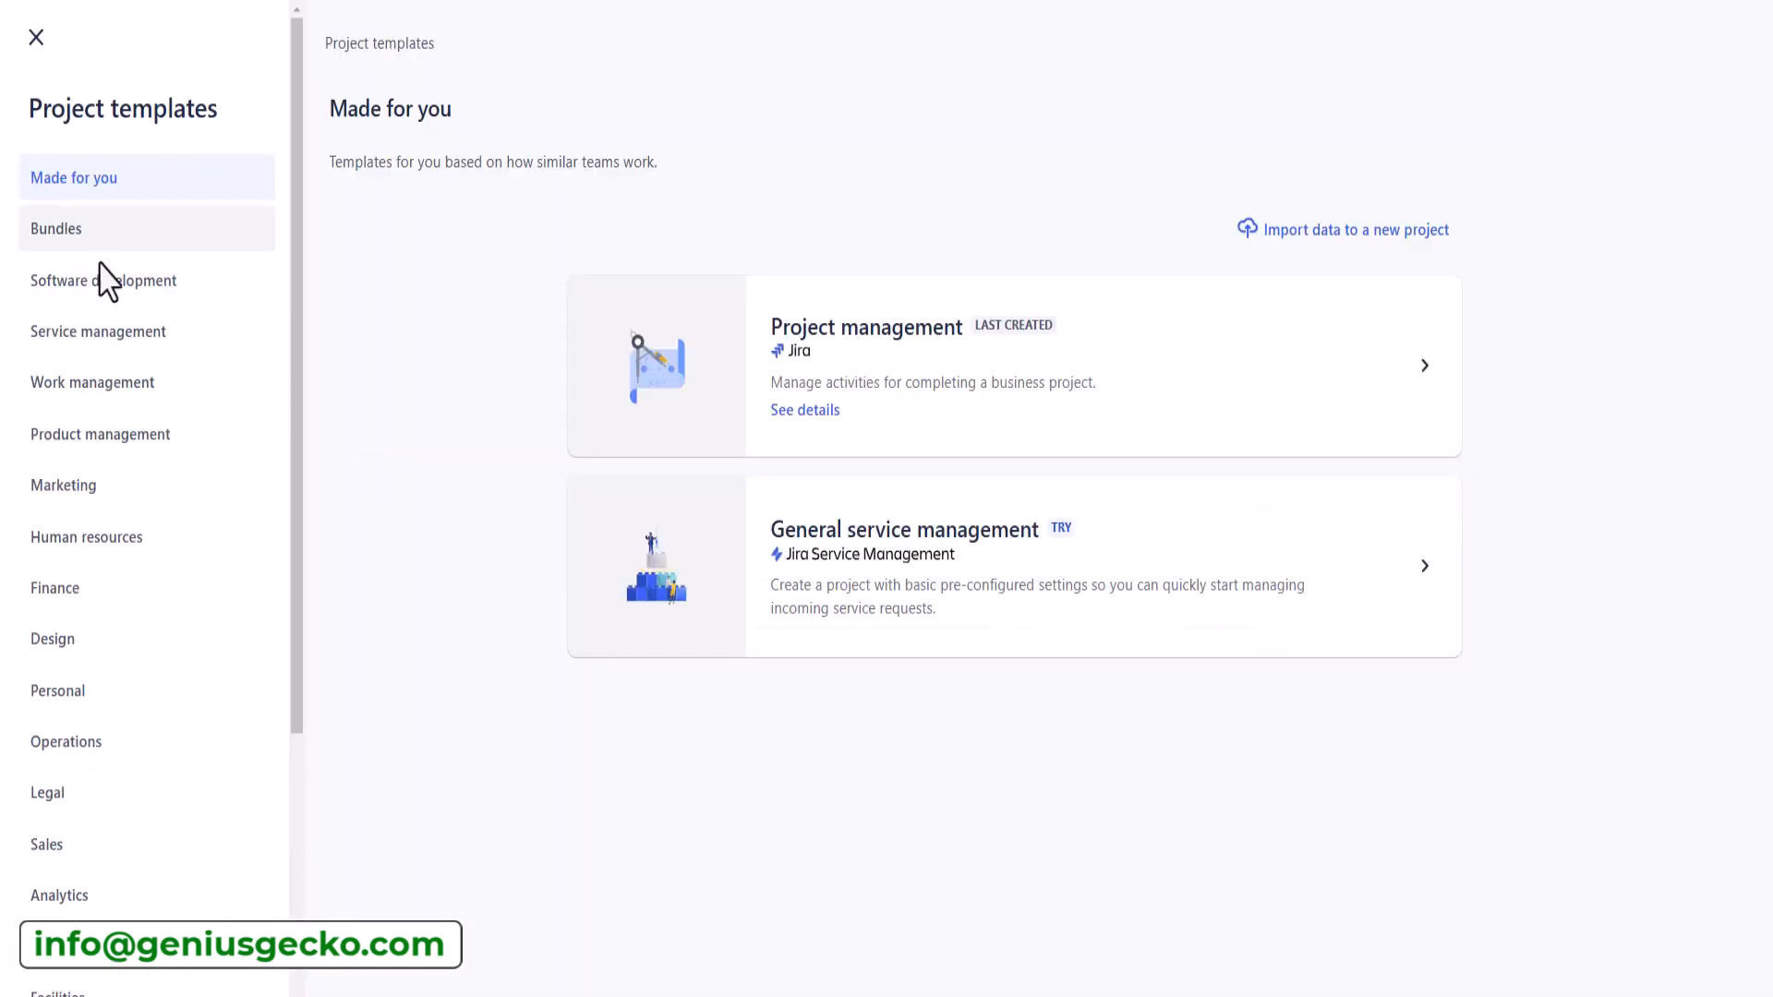
click(104, 240)
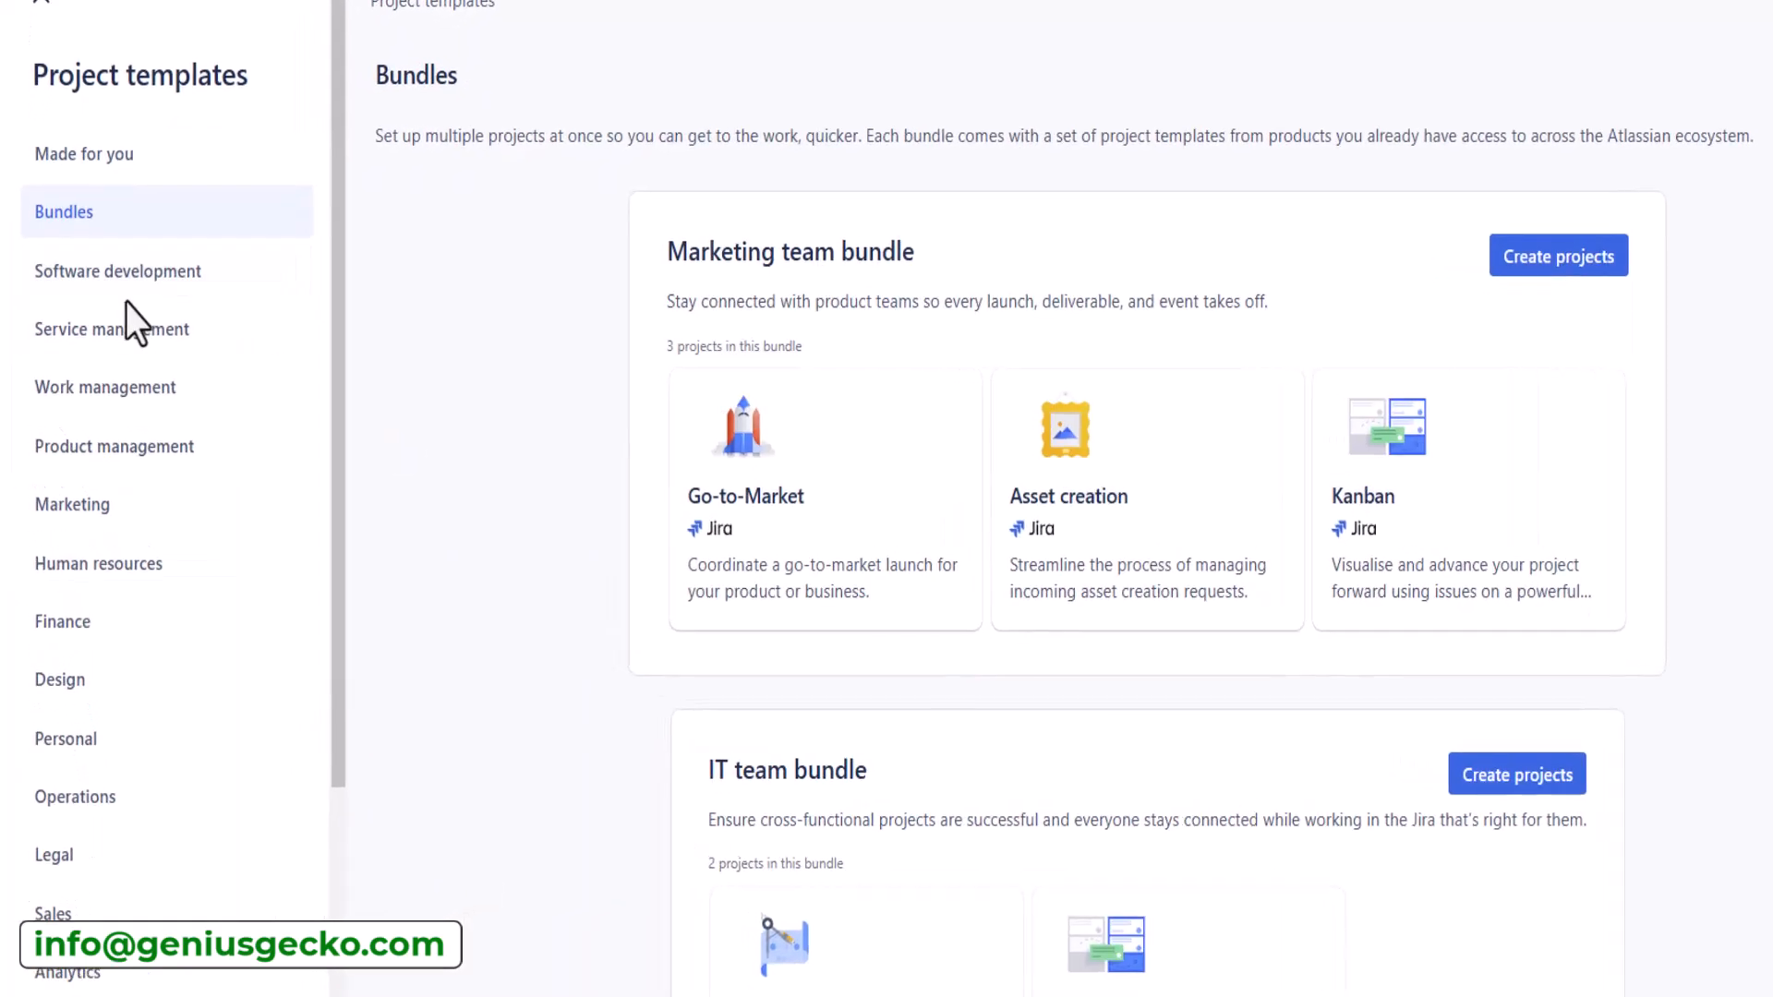
click(126, 324)
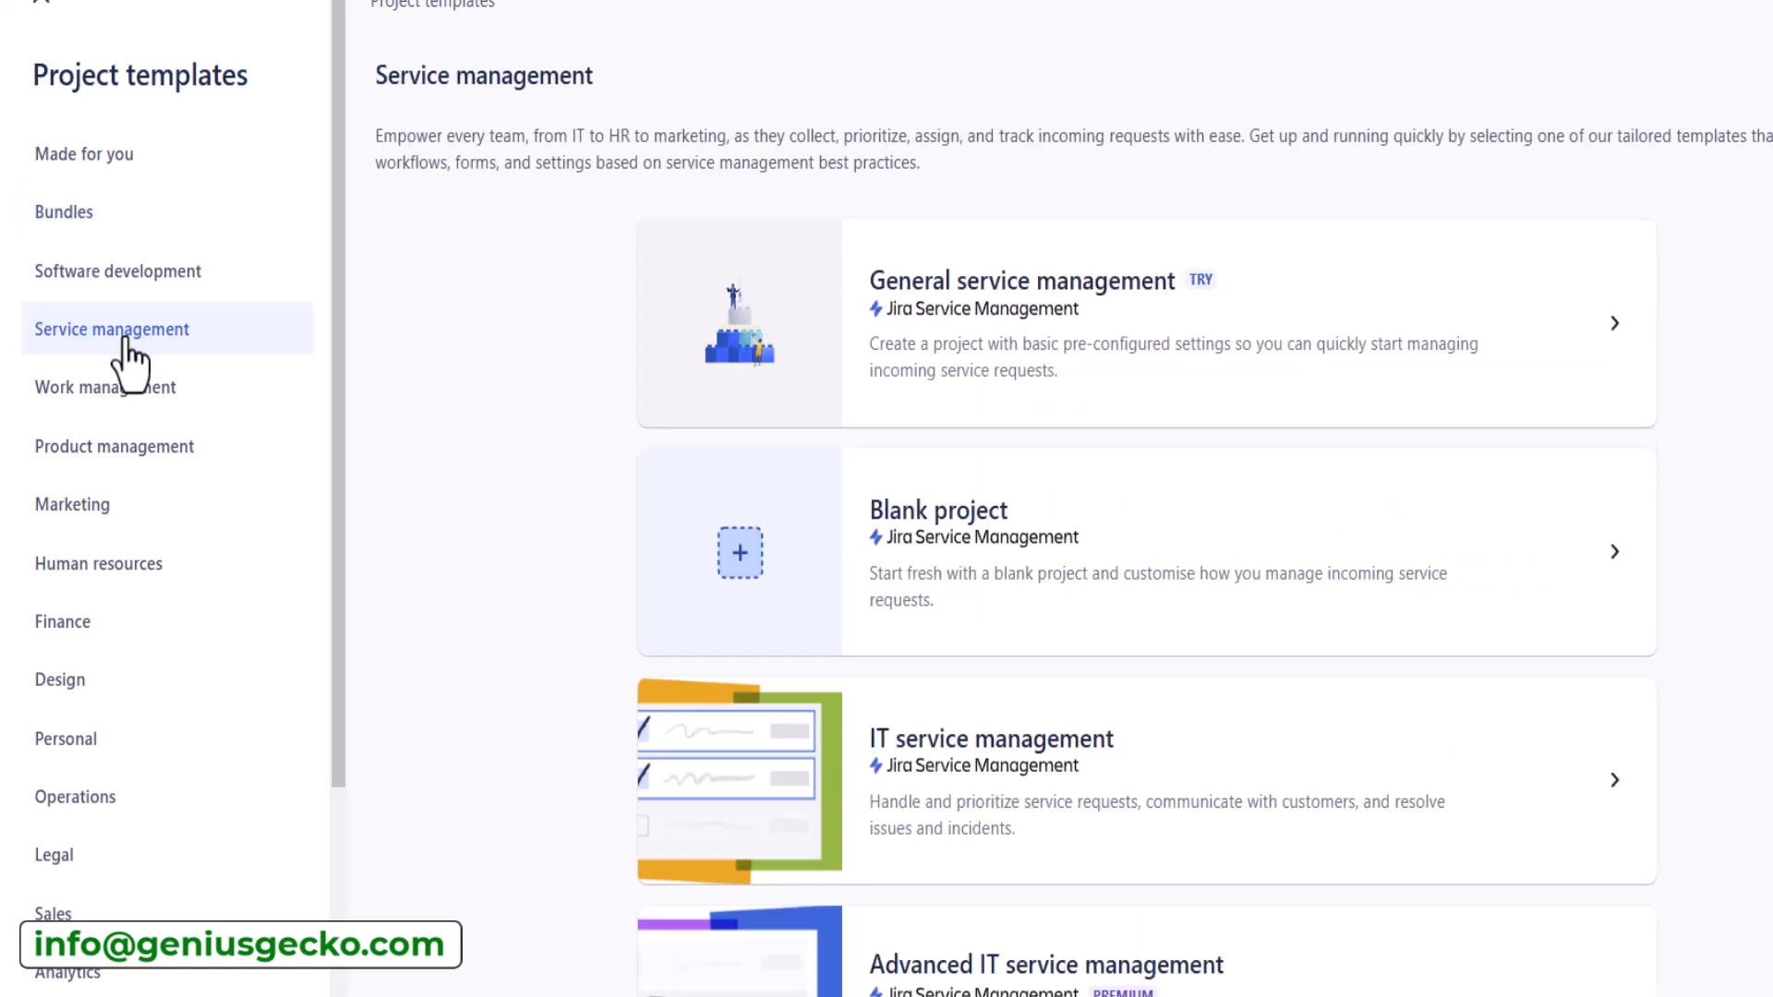
click(855, 480)
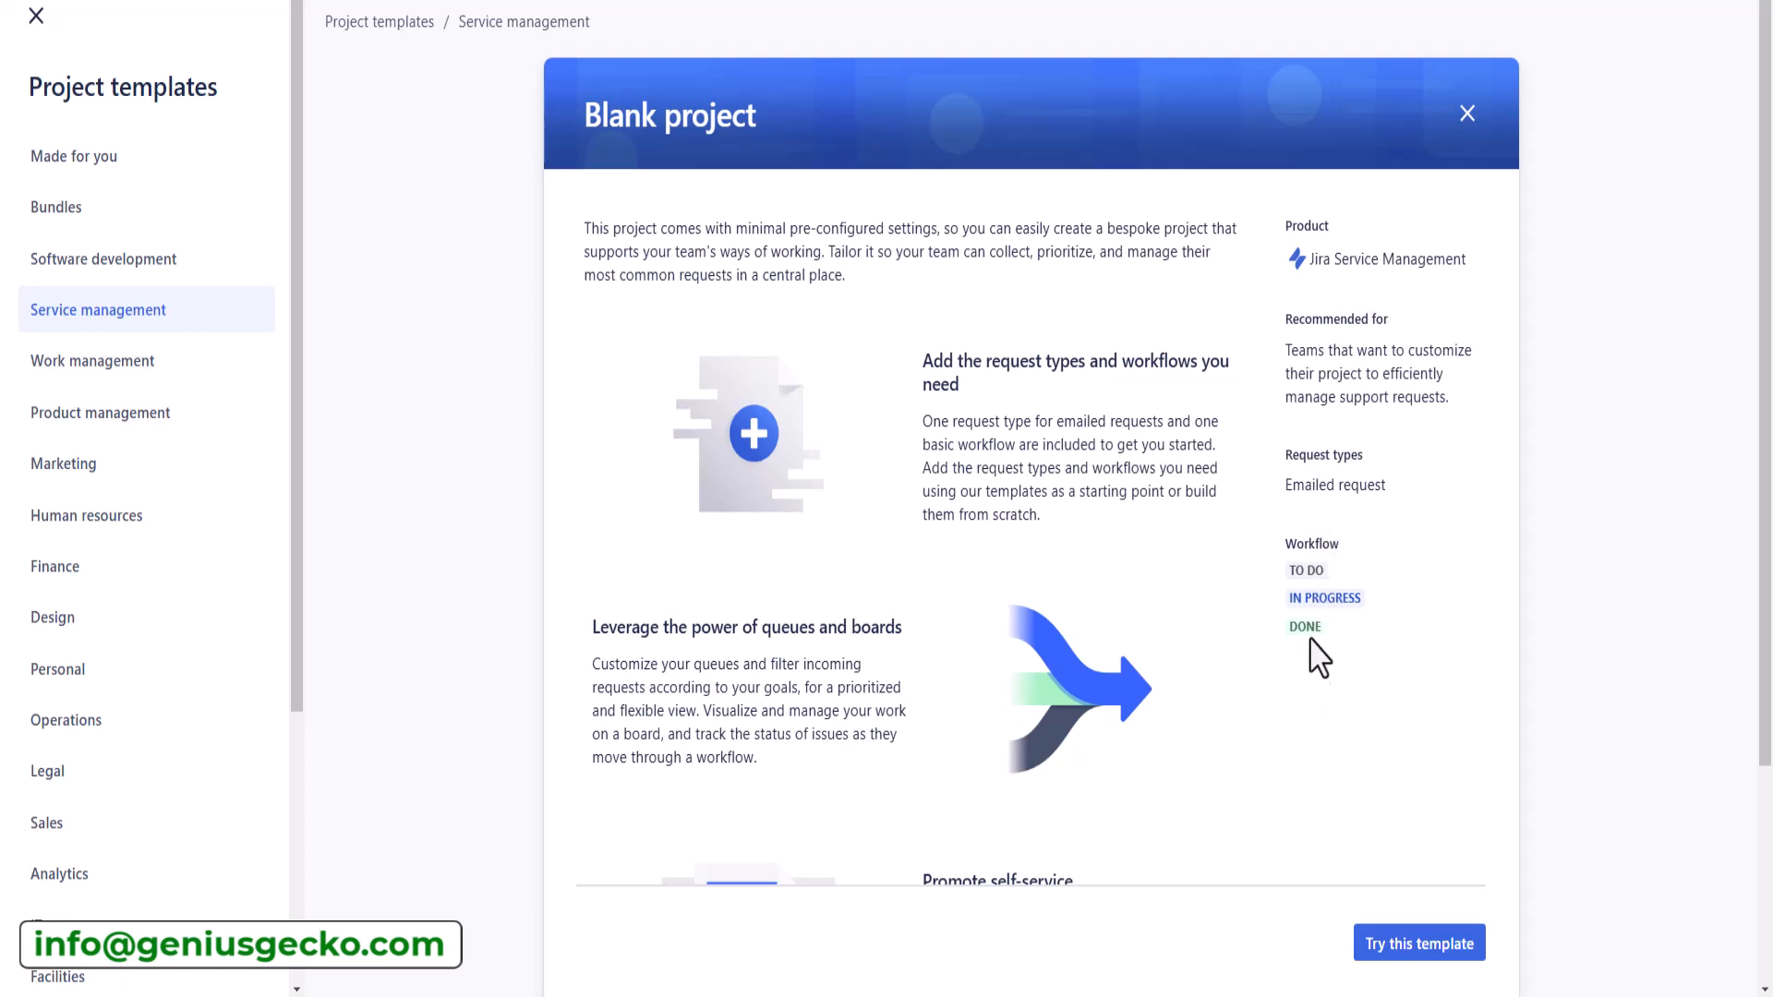
Review the Work management project templates and compare the team-managed and company-managed project types.
click(139, 372)
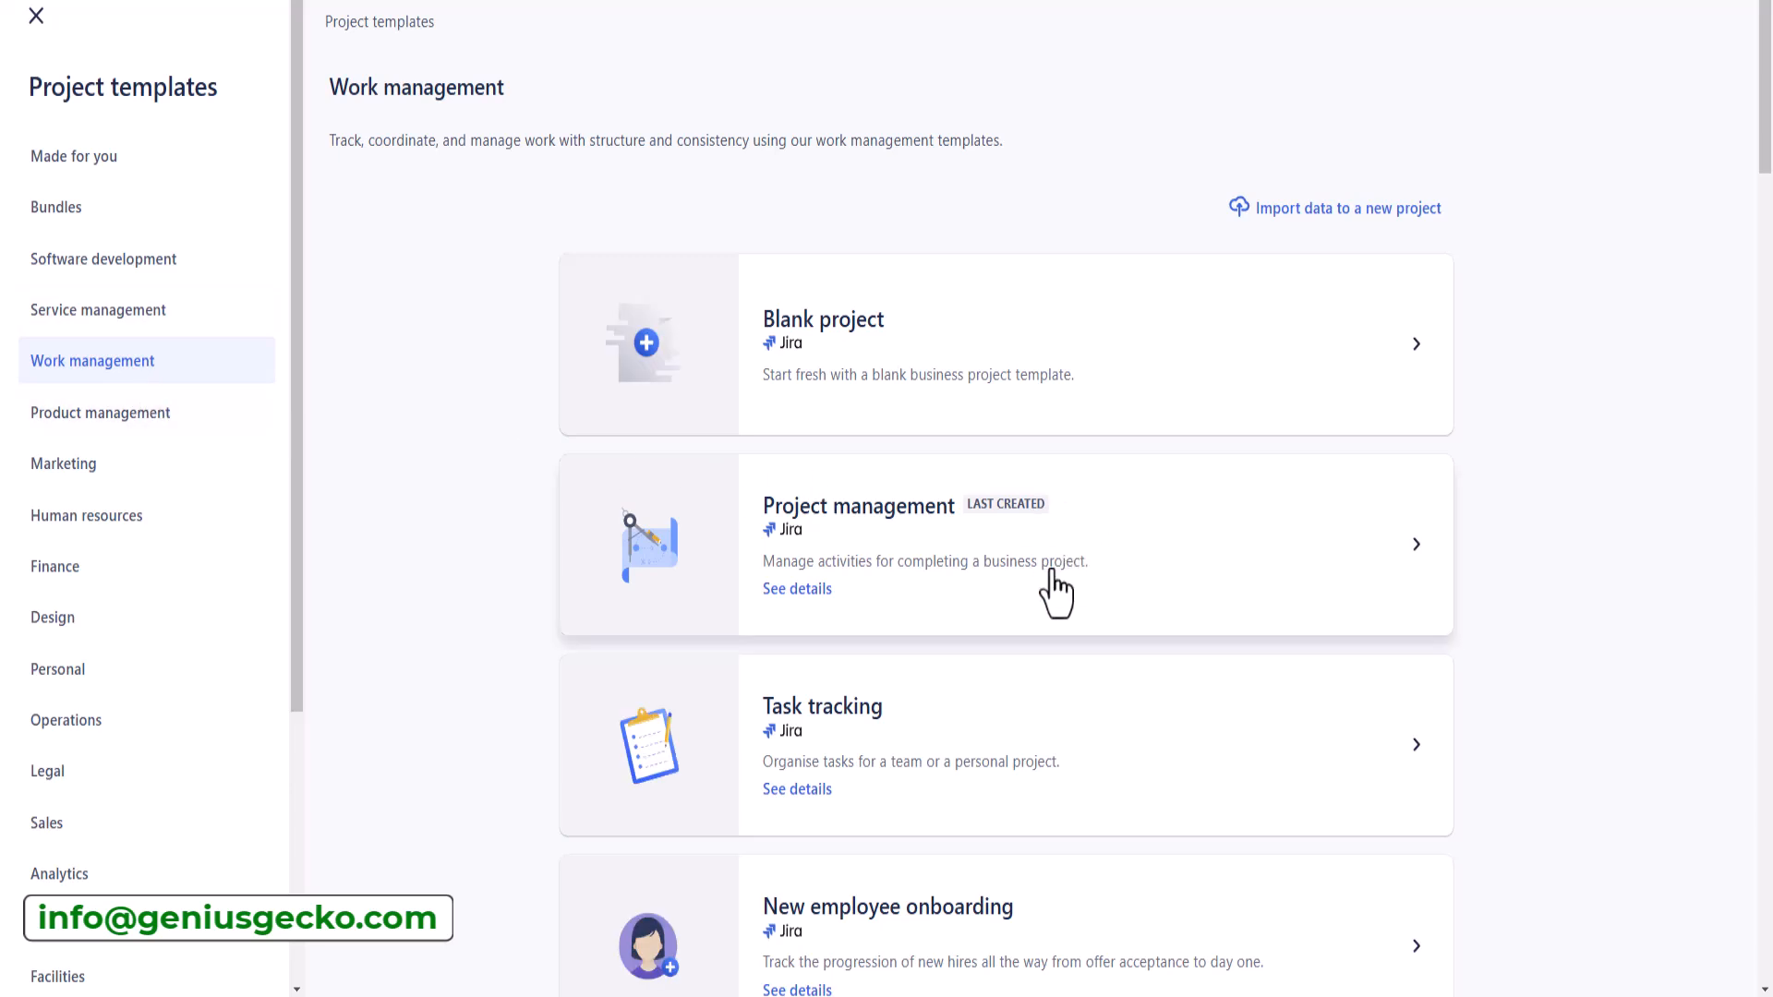
scroll(1055, 646, down, 2)
click(1058, 696)
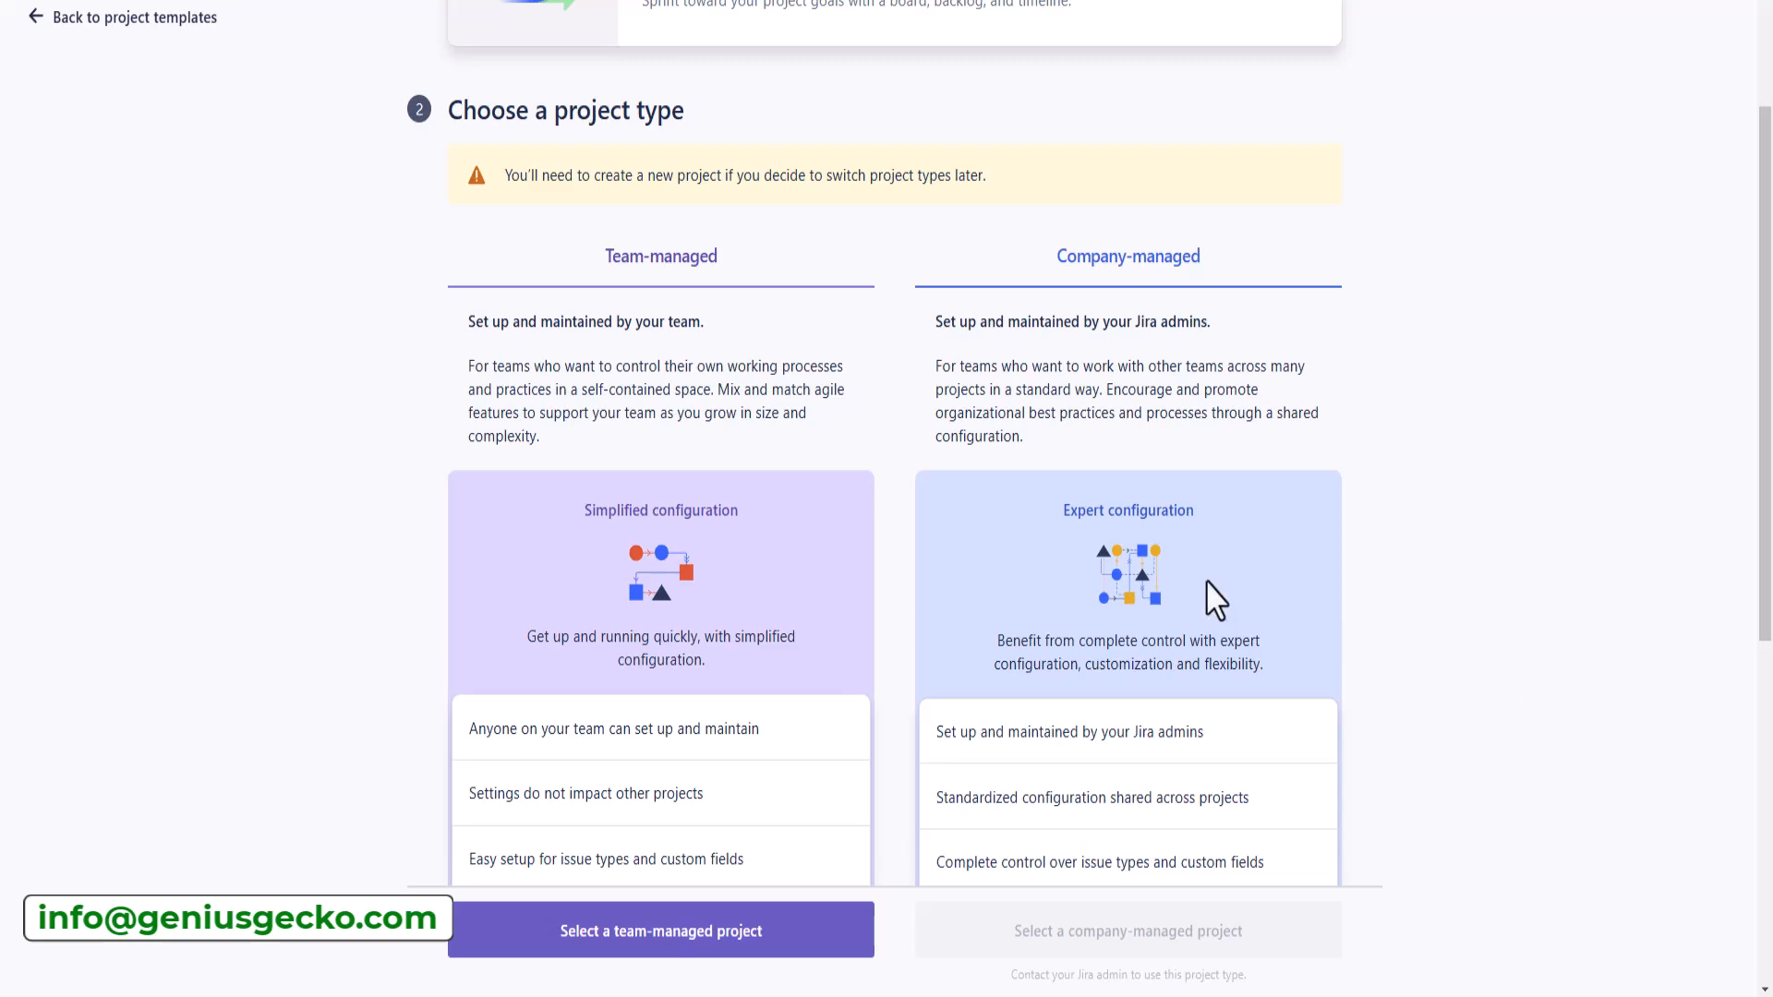
scroll(1140, 606, down, 2)
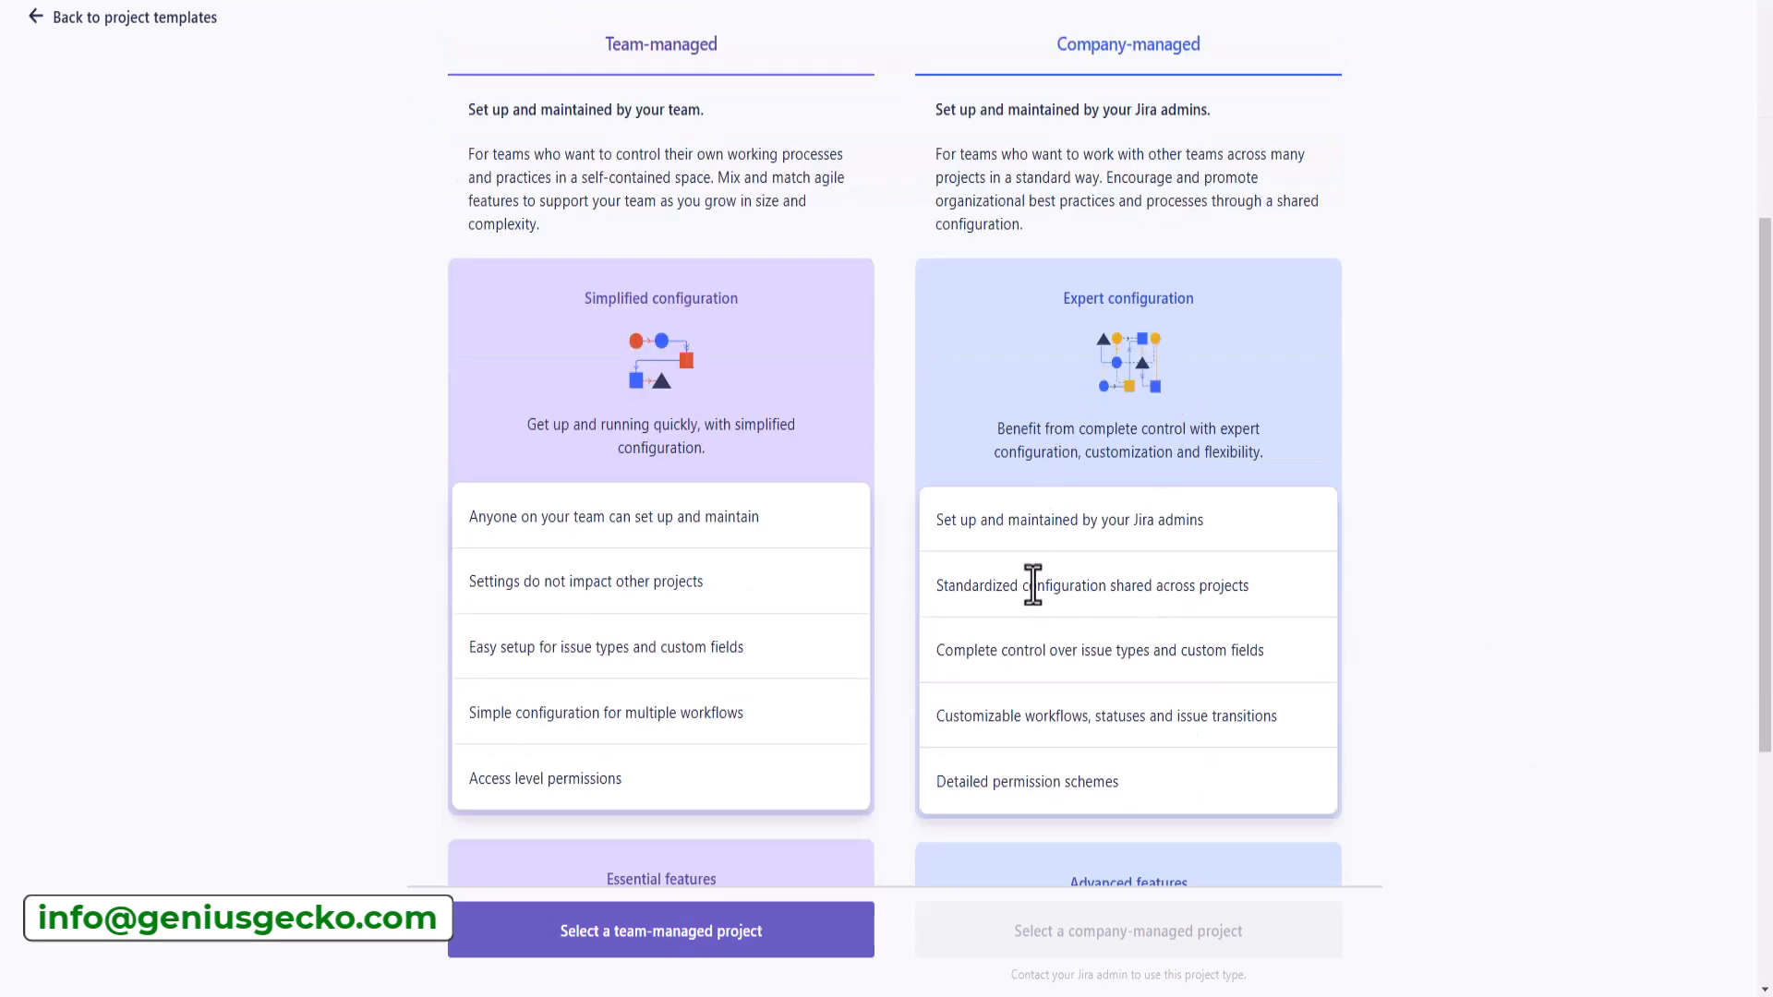
scroll(1090, 688, down, 1)
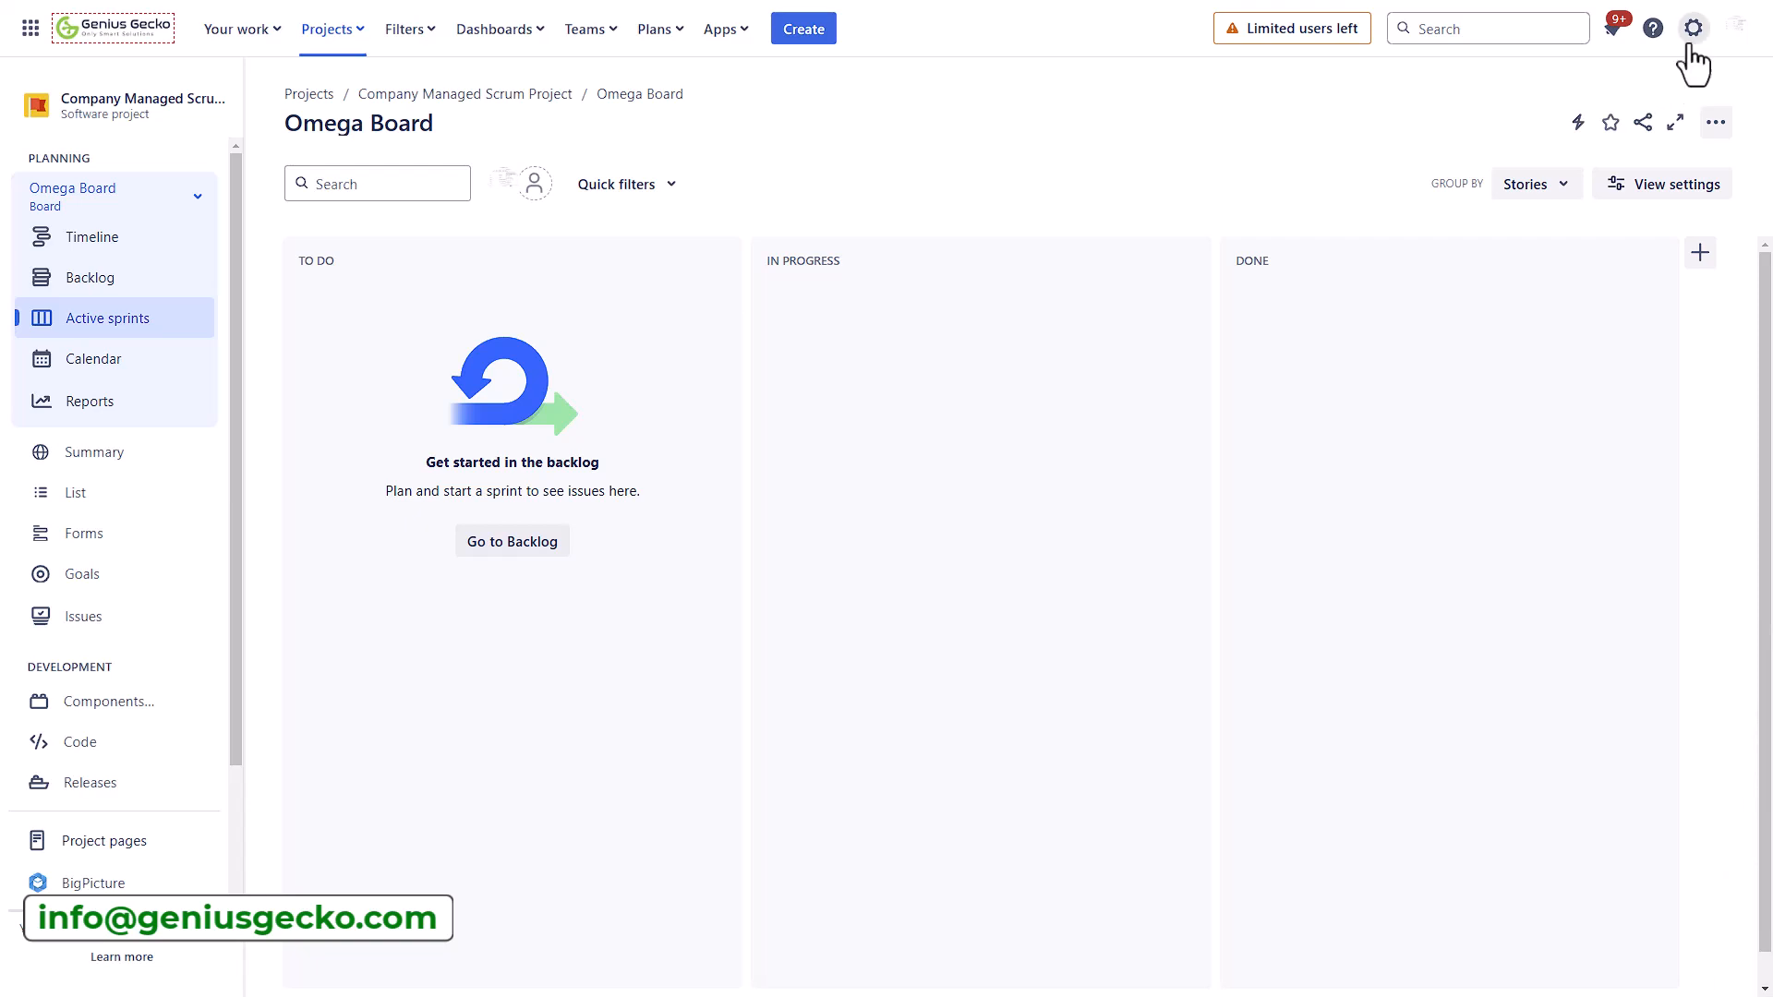
Search the Jira marketplace apps for "workflow".
click(1694, 29)
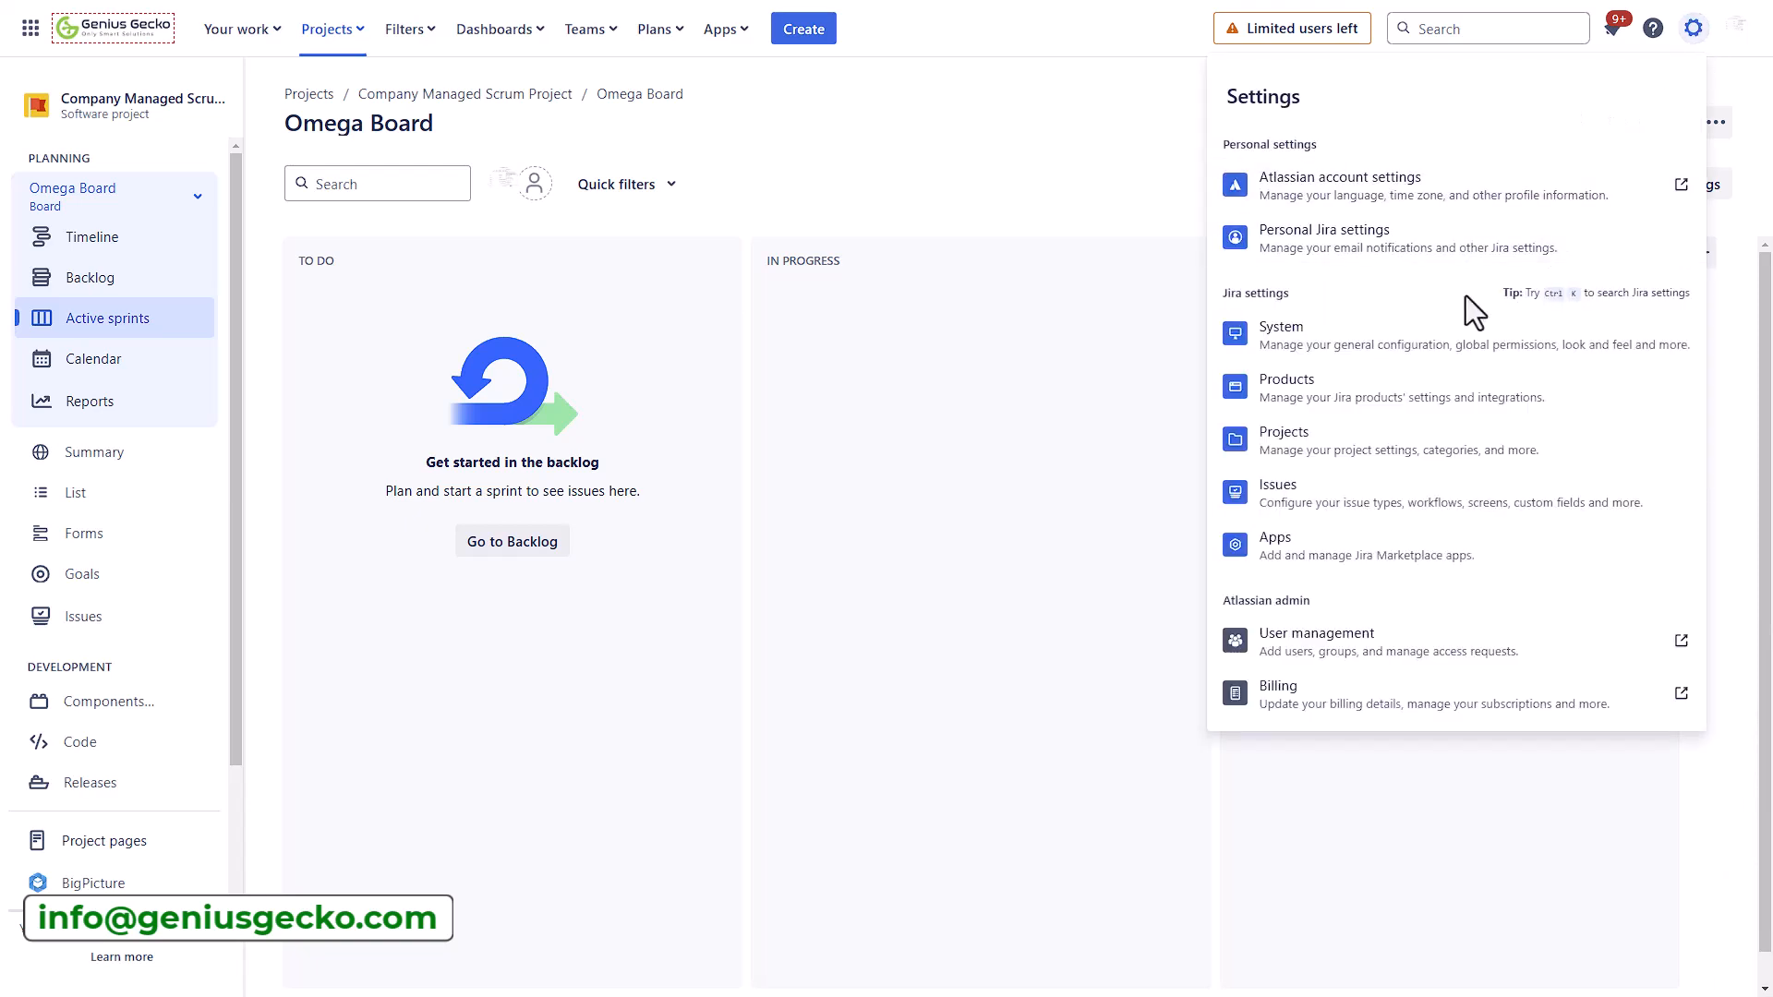
click(1373, 545)
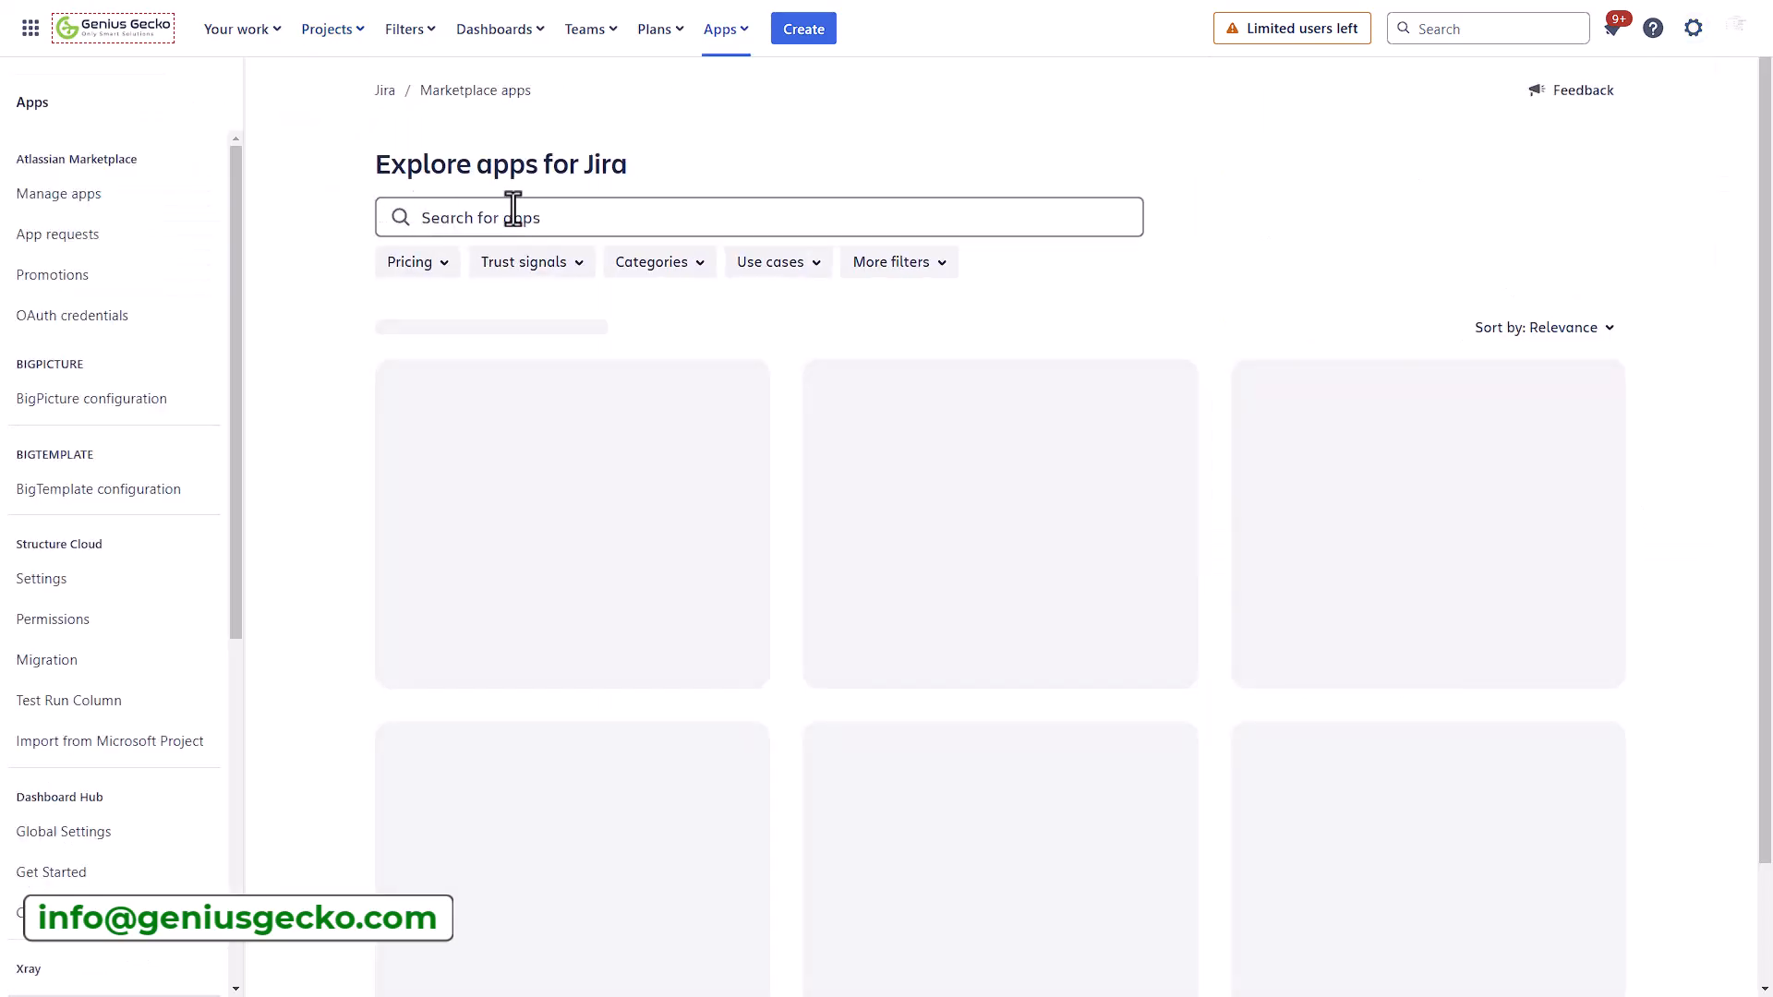
click(513, 207)
text(workflow)
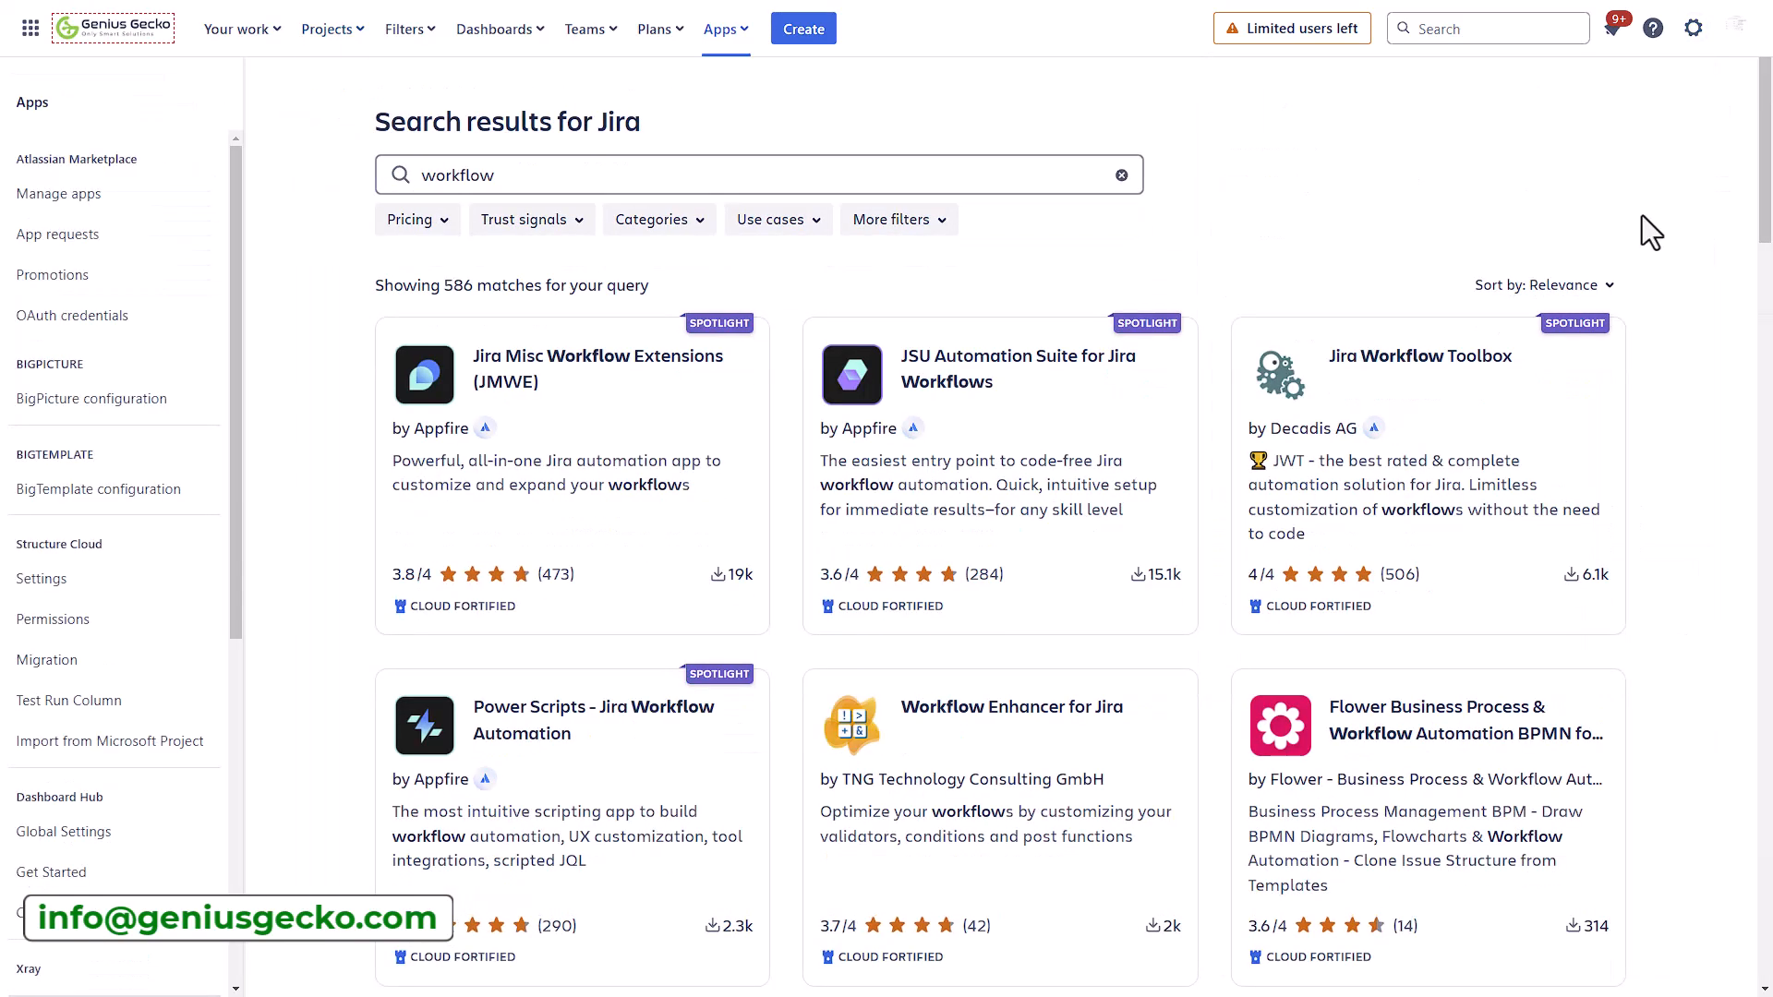
Look through the workflow apps found and open the details of Jira QA Workflow.
scroll(1528, 318, down, 2)
scroll(1529, 318, down, 2)
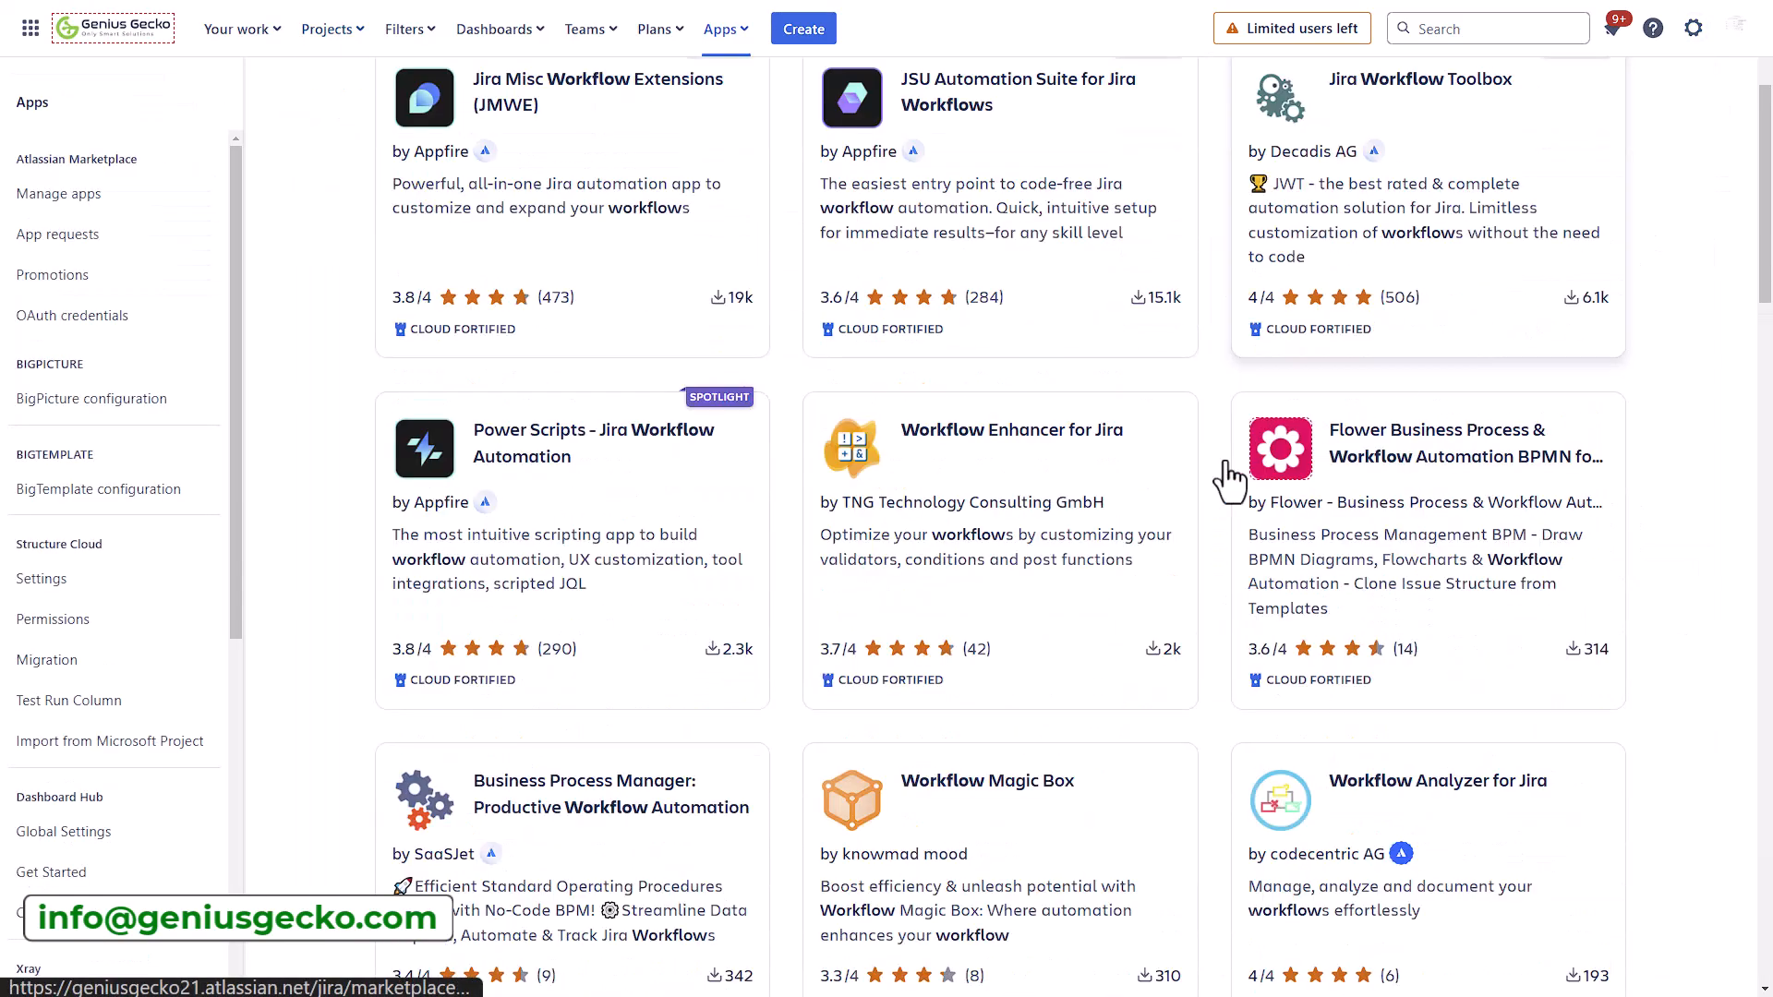
scroll(1104, 511, down, 13)
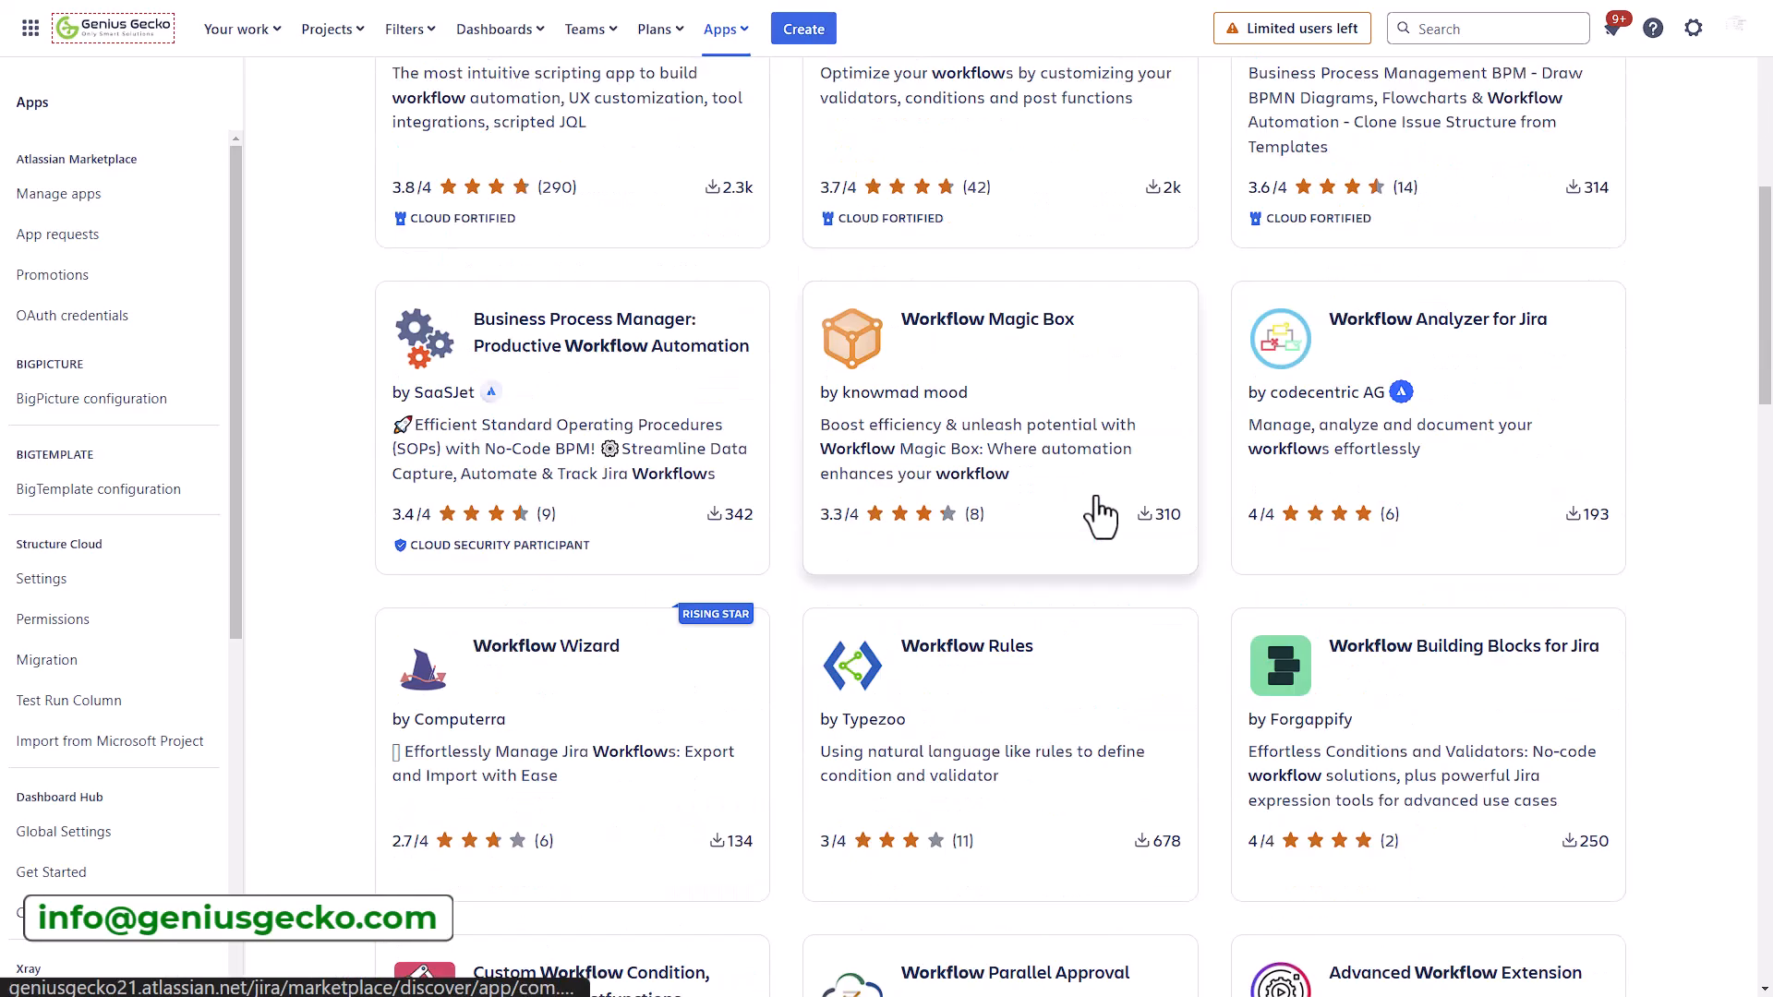
scroll(1103, 511, down, 16)
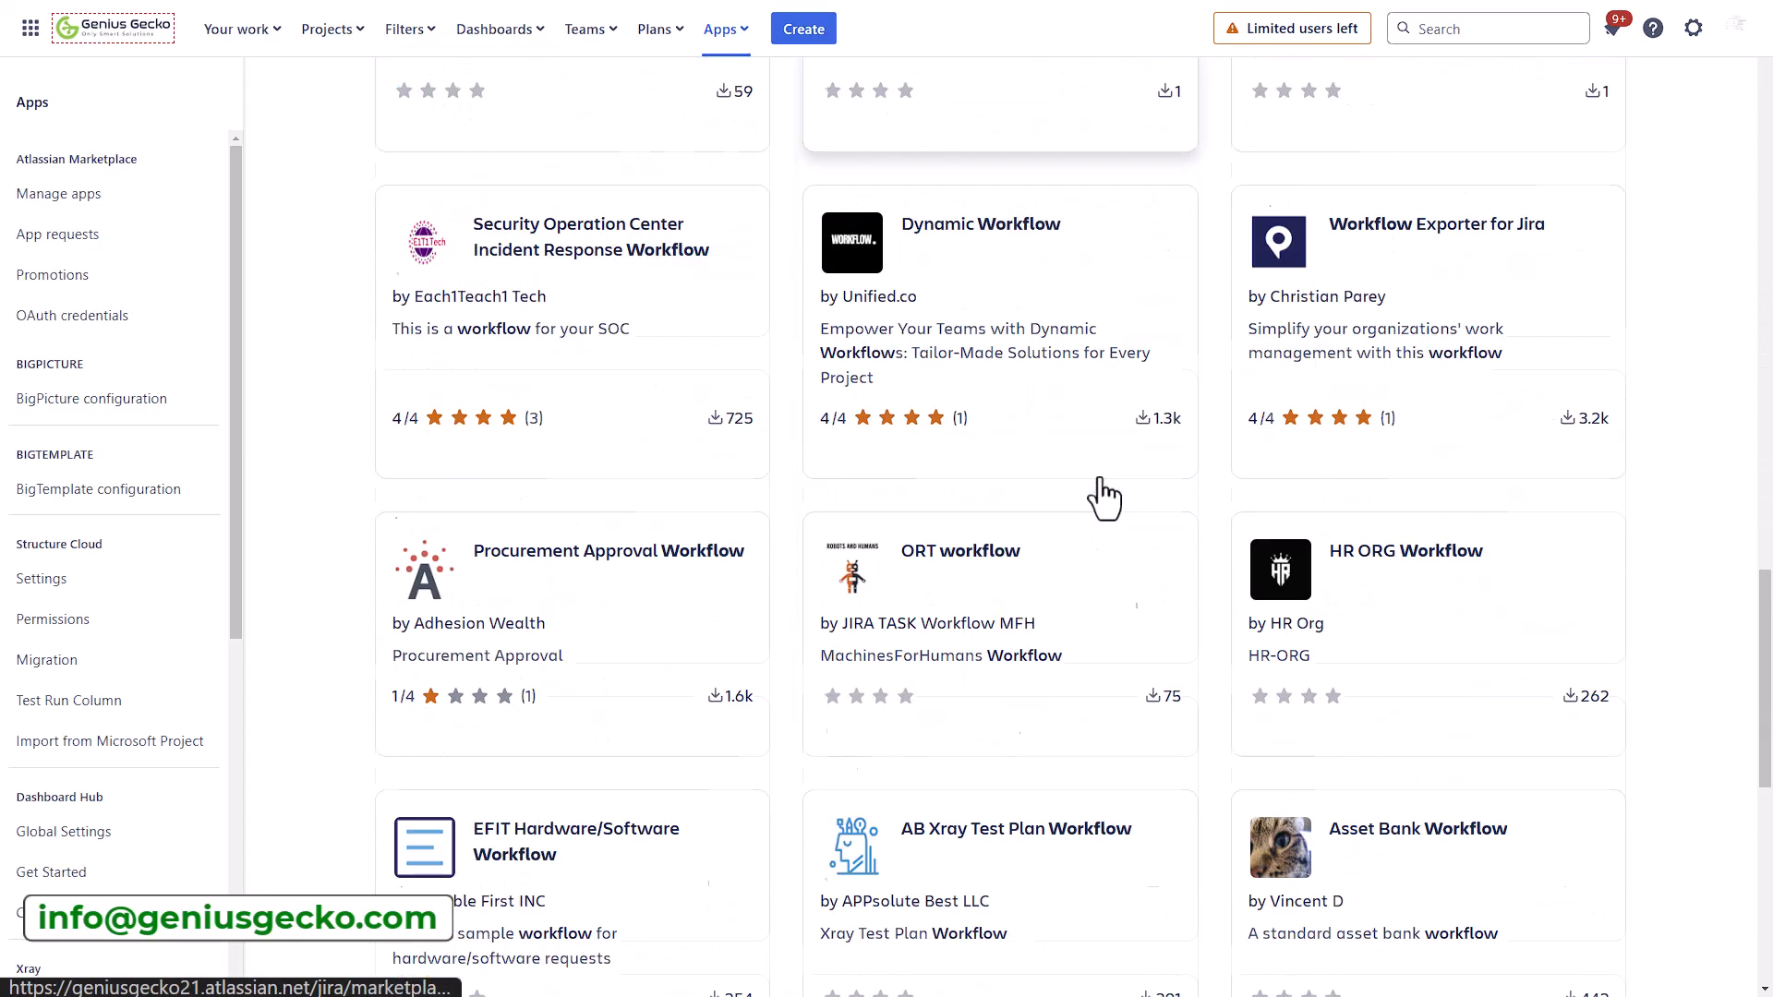
scroll(1101, 499, down, 4)
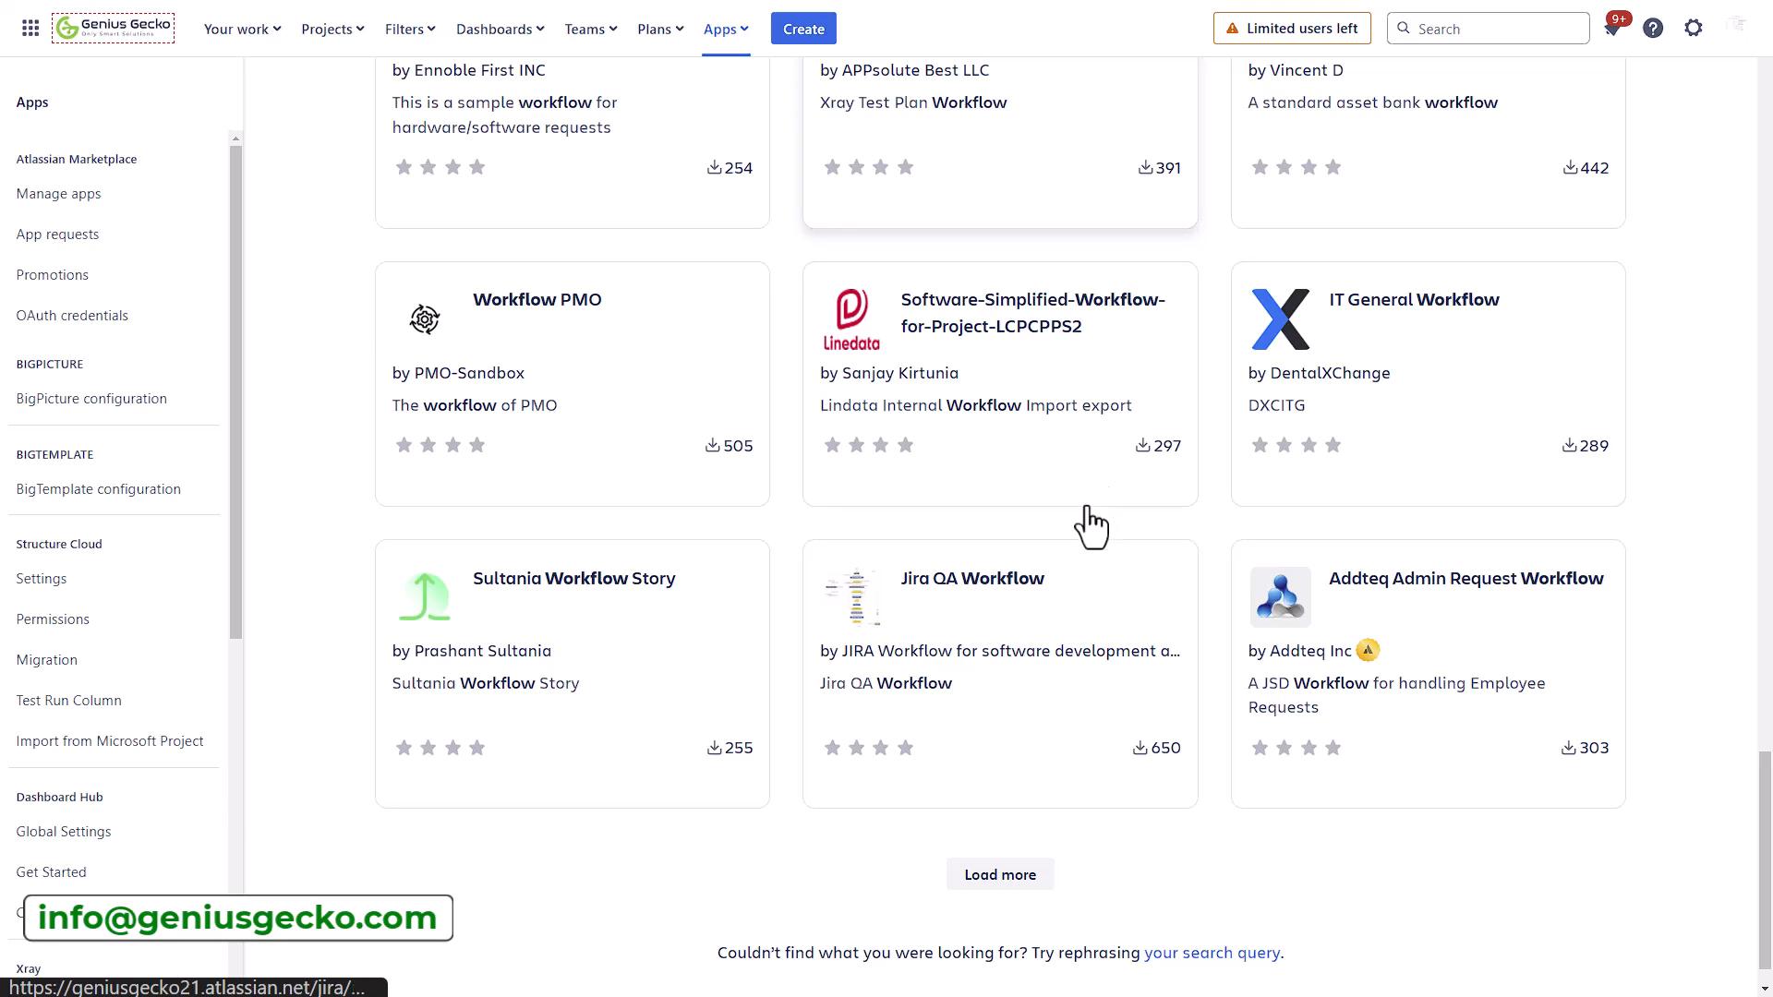
click(1004, 621)
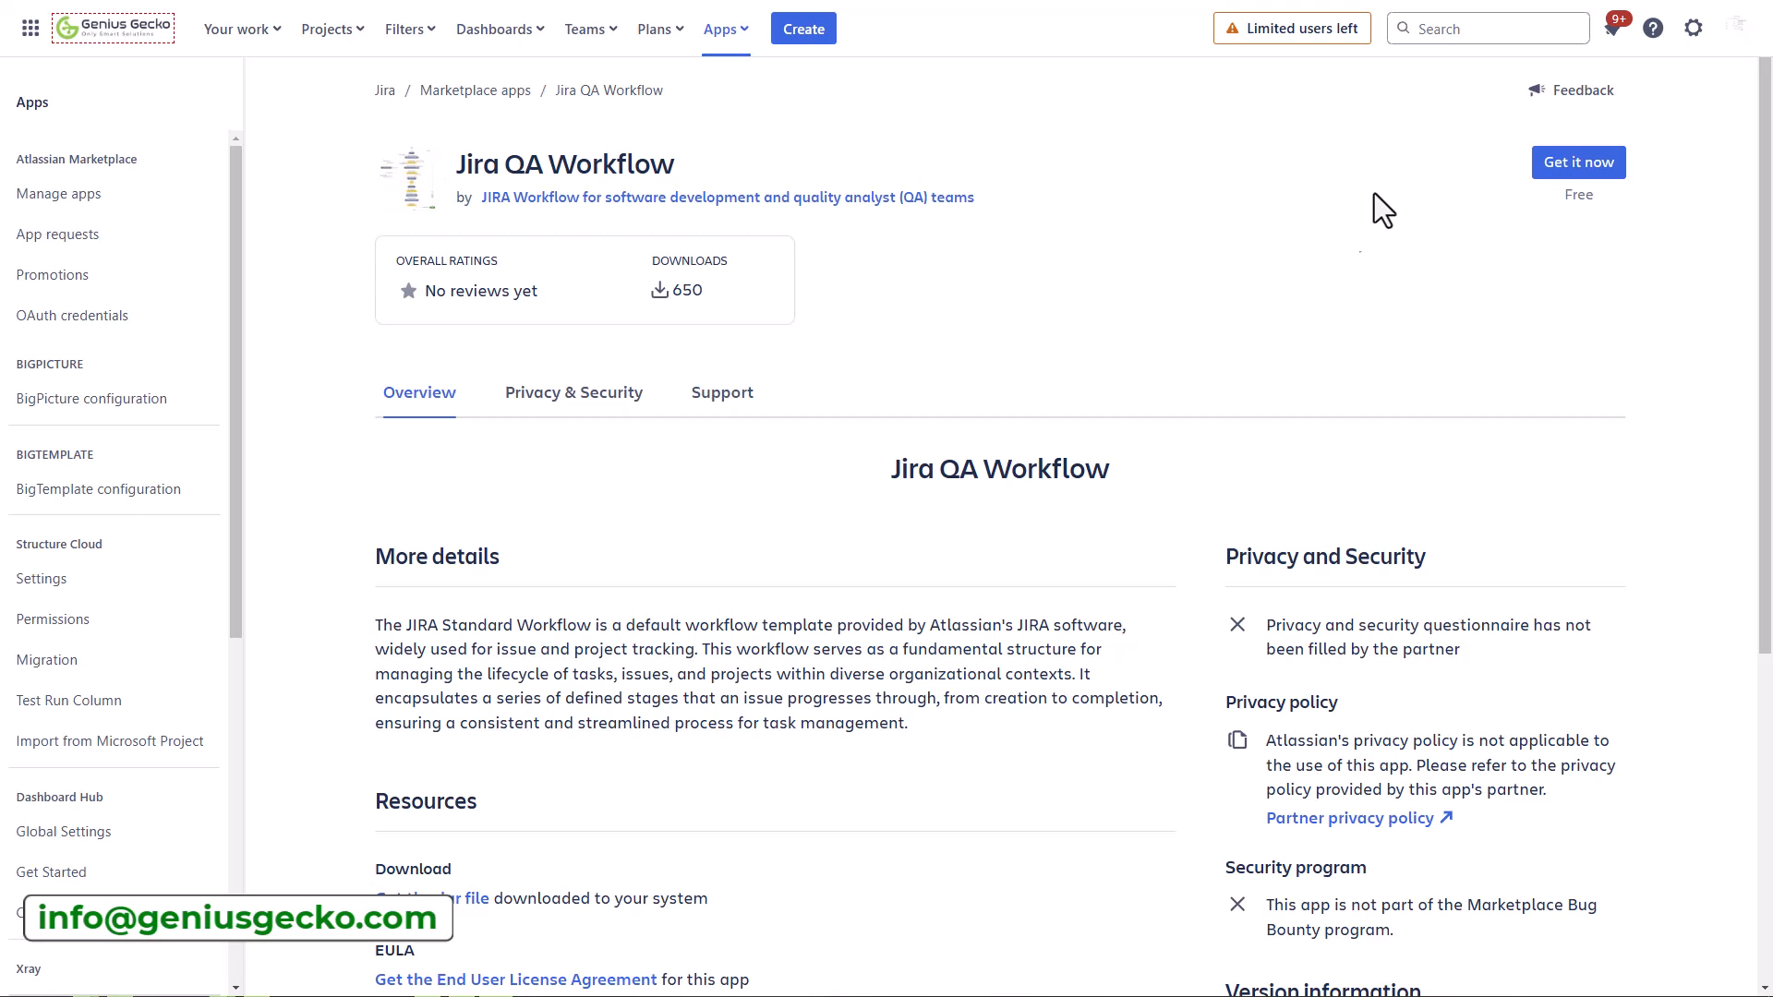
Go to the Issues section of the Jira settings.
click(1692, 28)
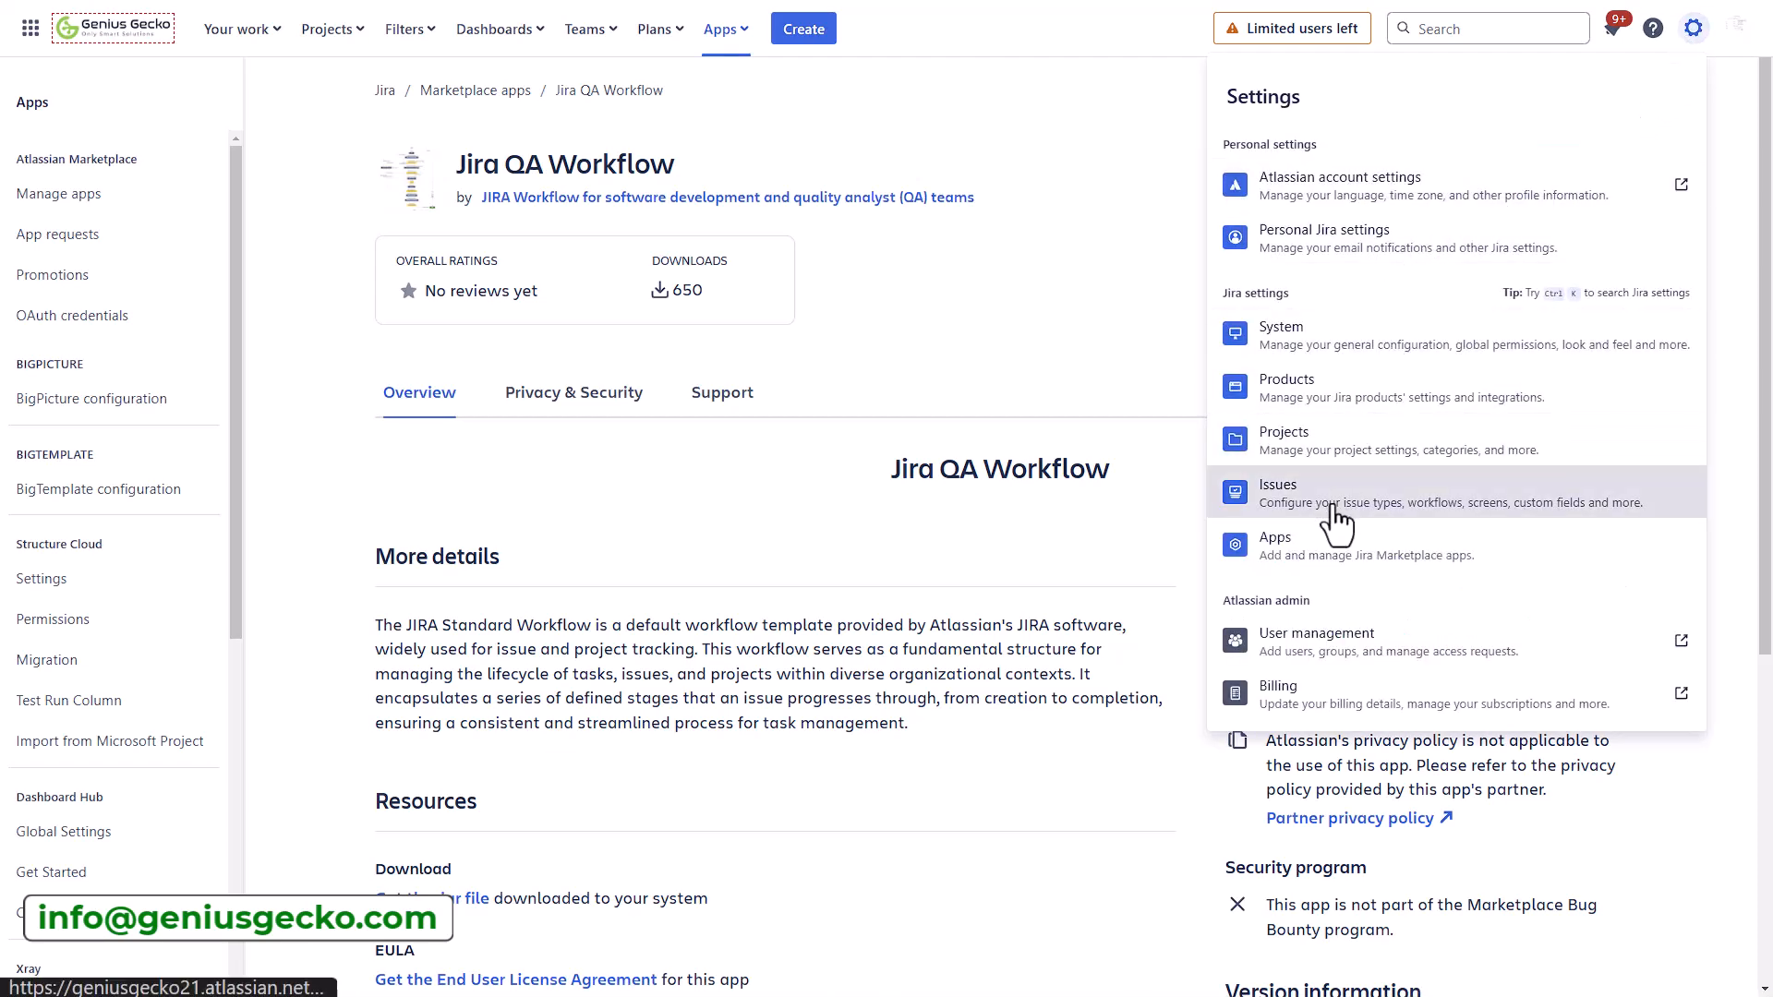
click(1228, 494)
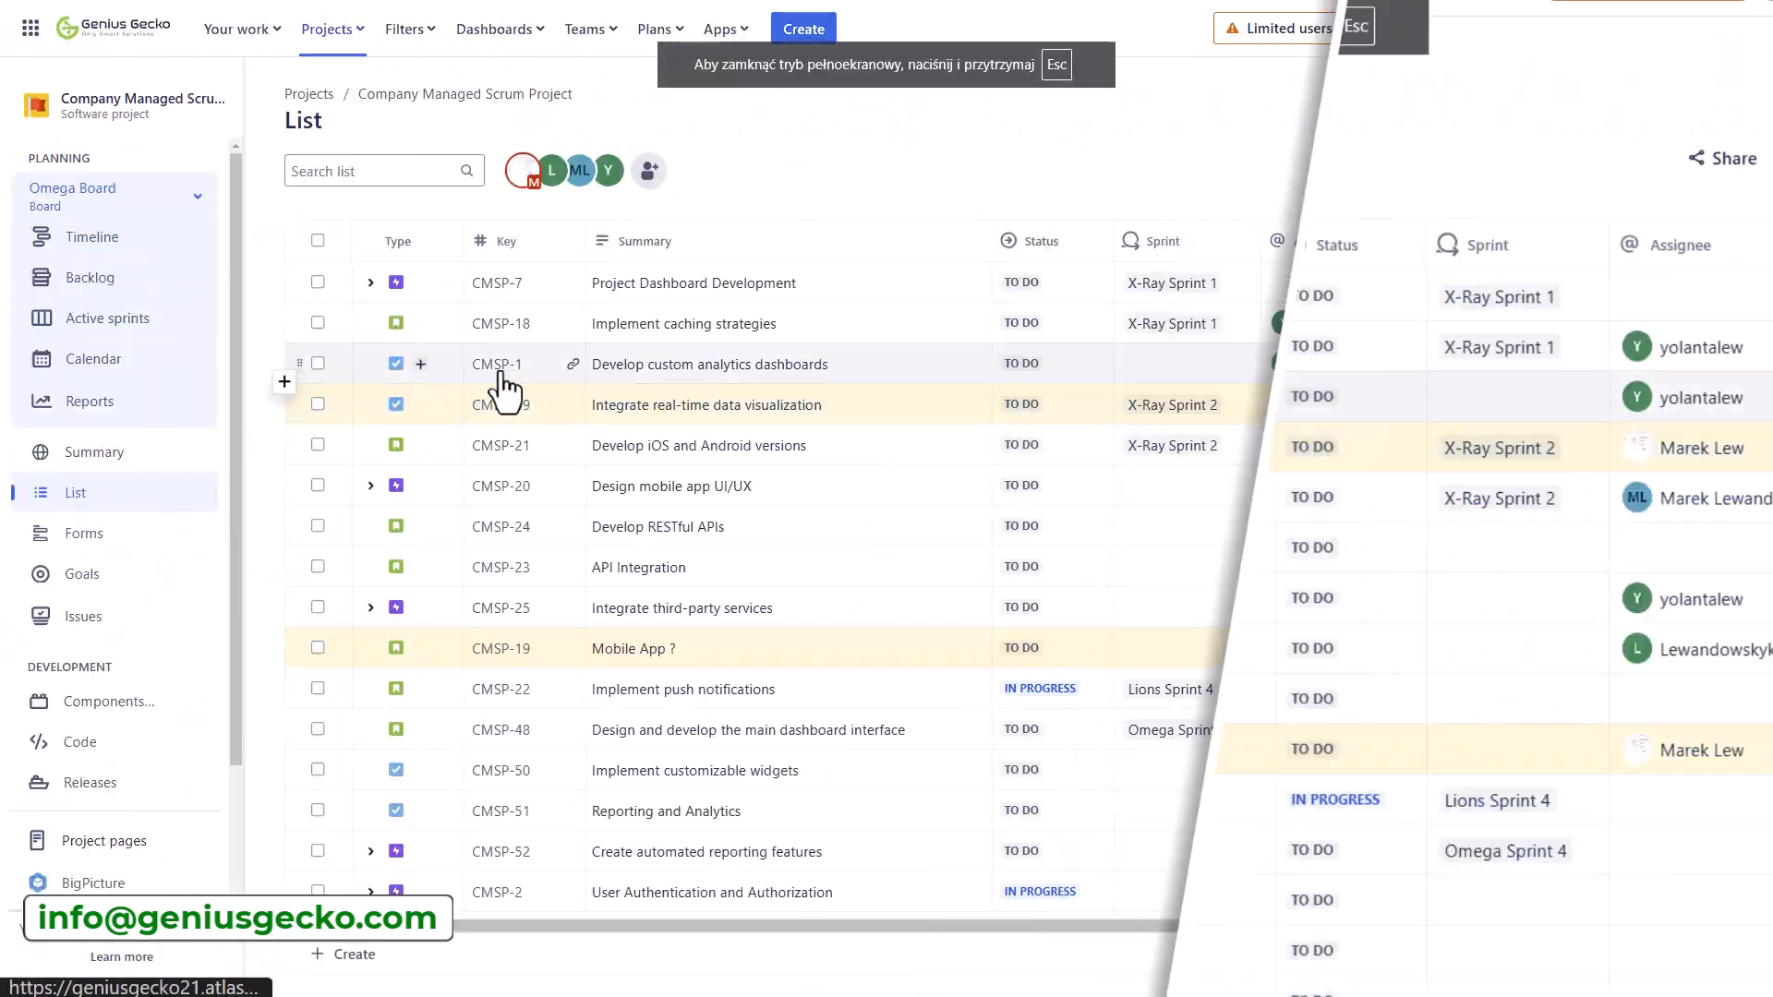
Open issue CMSP-18 from the project list, view the workflow behind its status, and close it again.
click(499, 332)
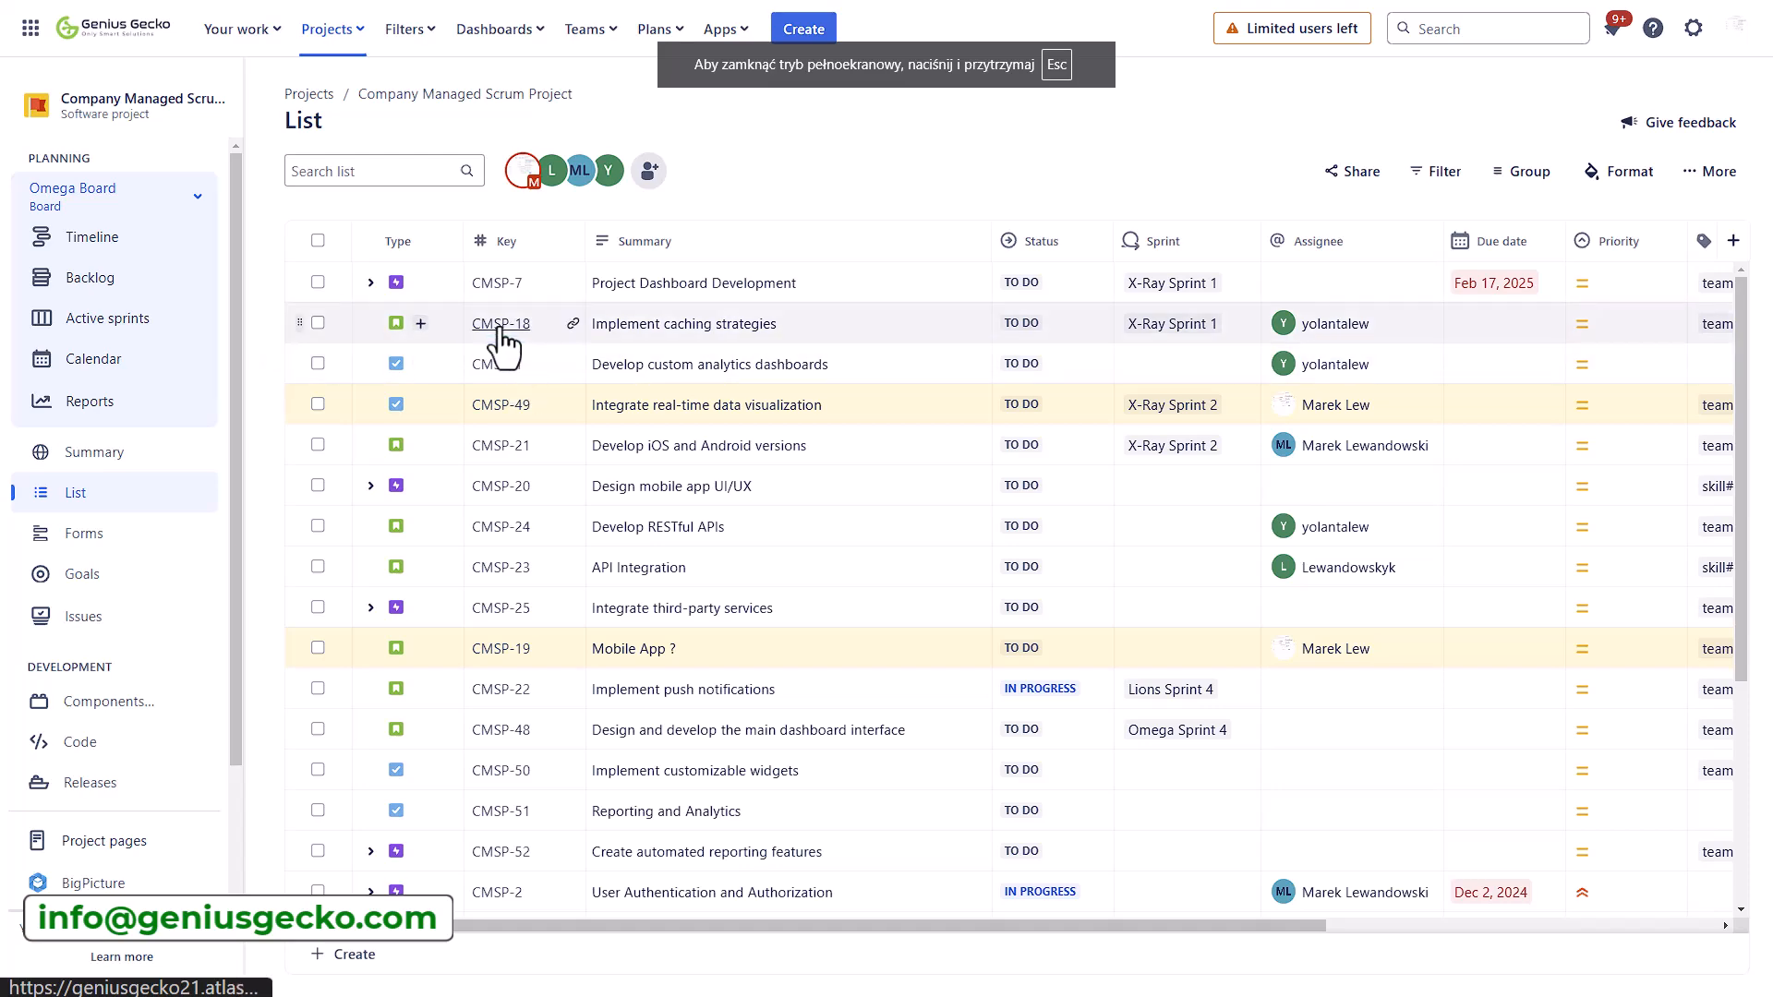
click(502, 328)
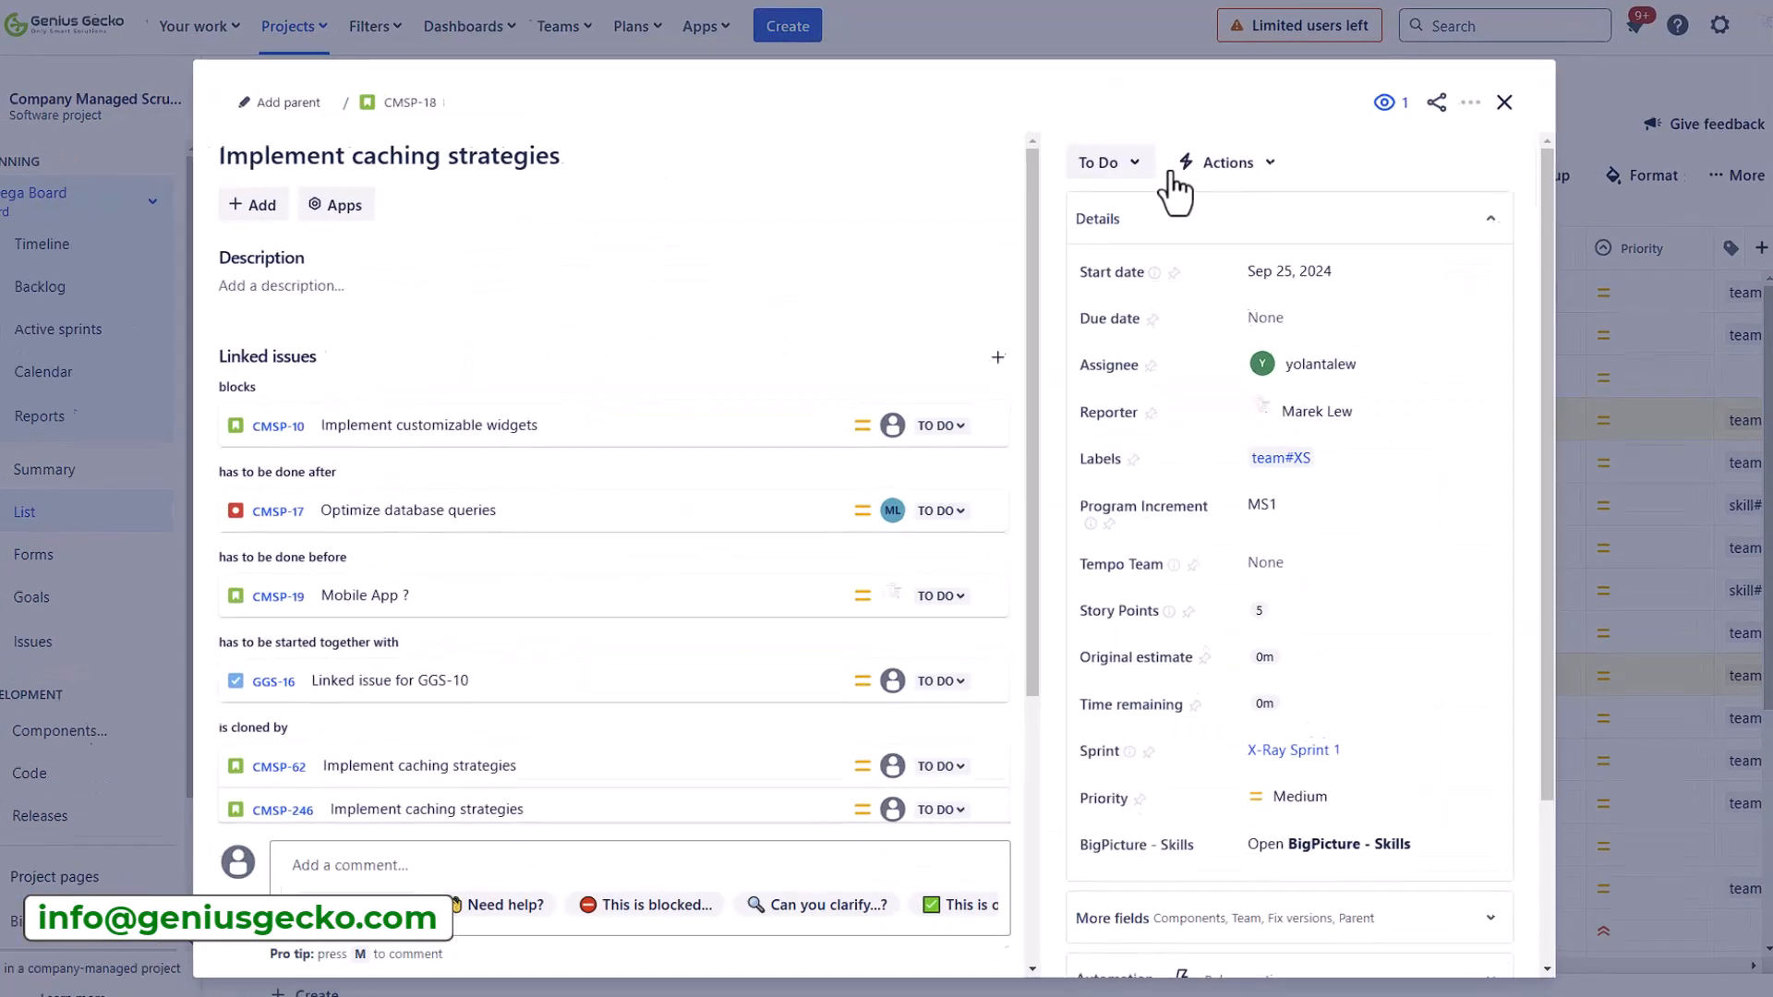
click(1141, 159)
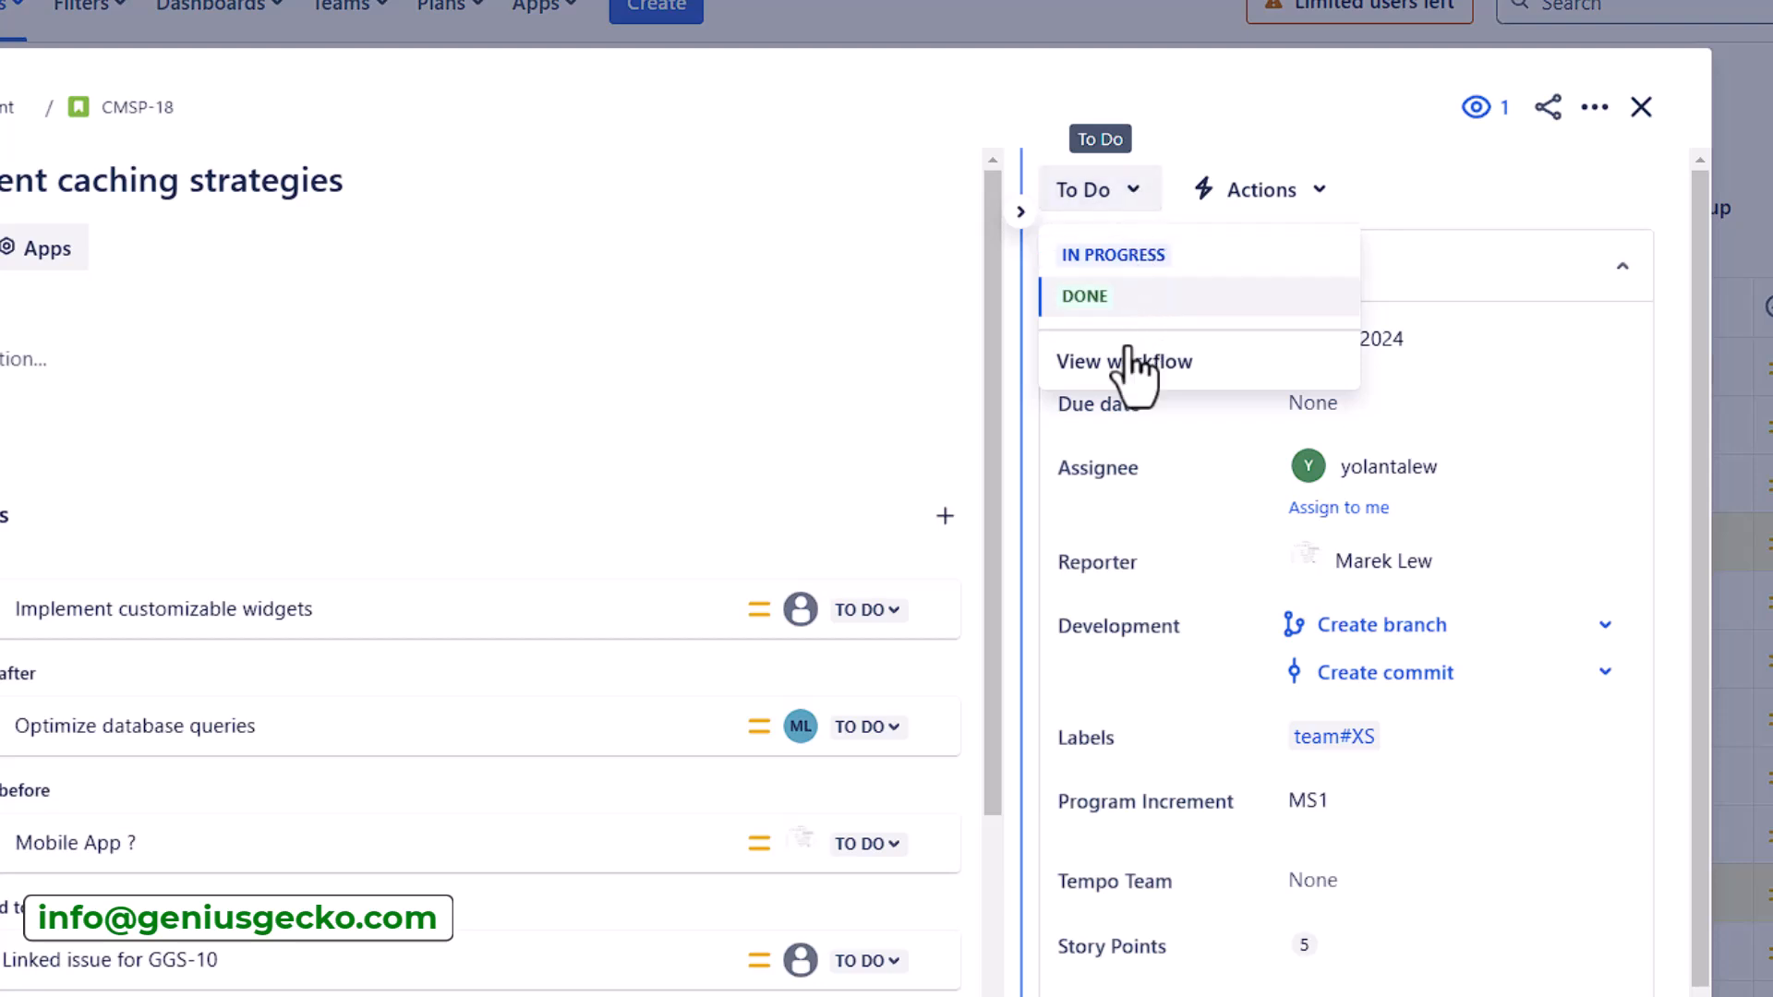
click(1125, 362)
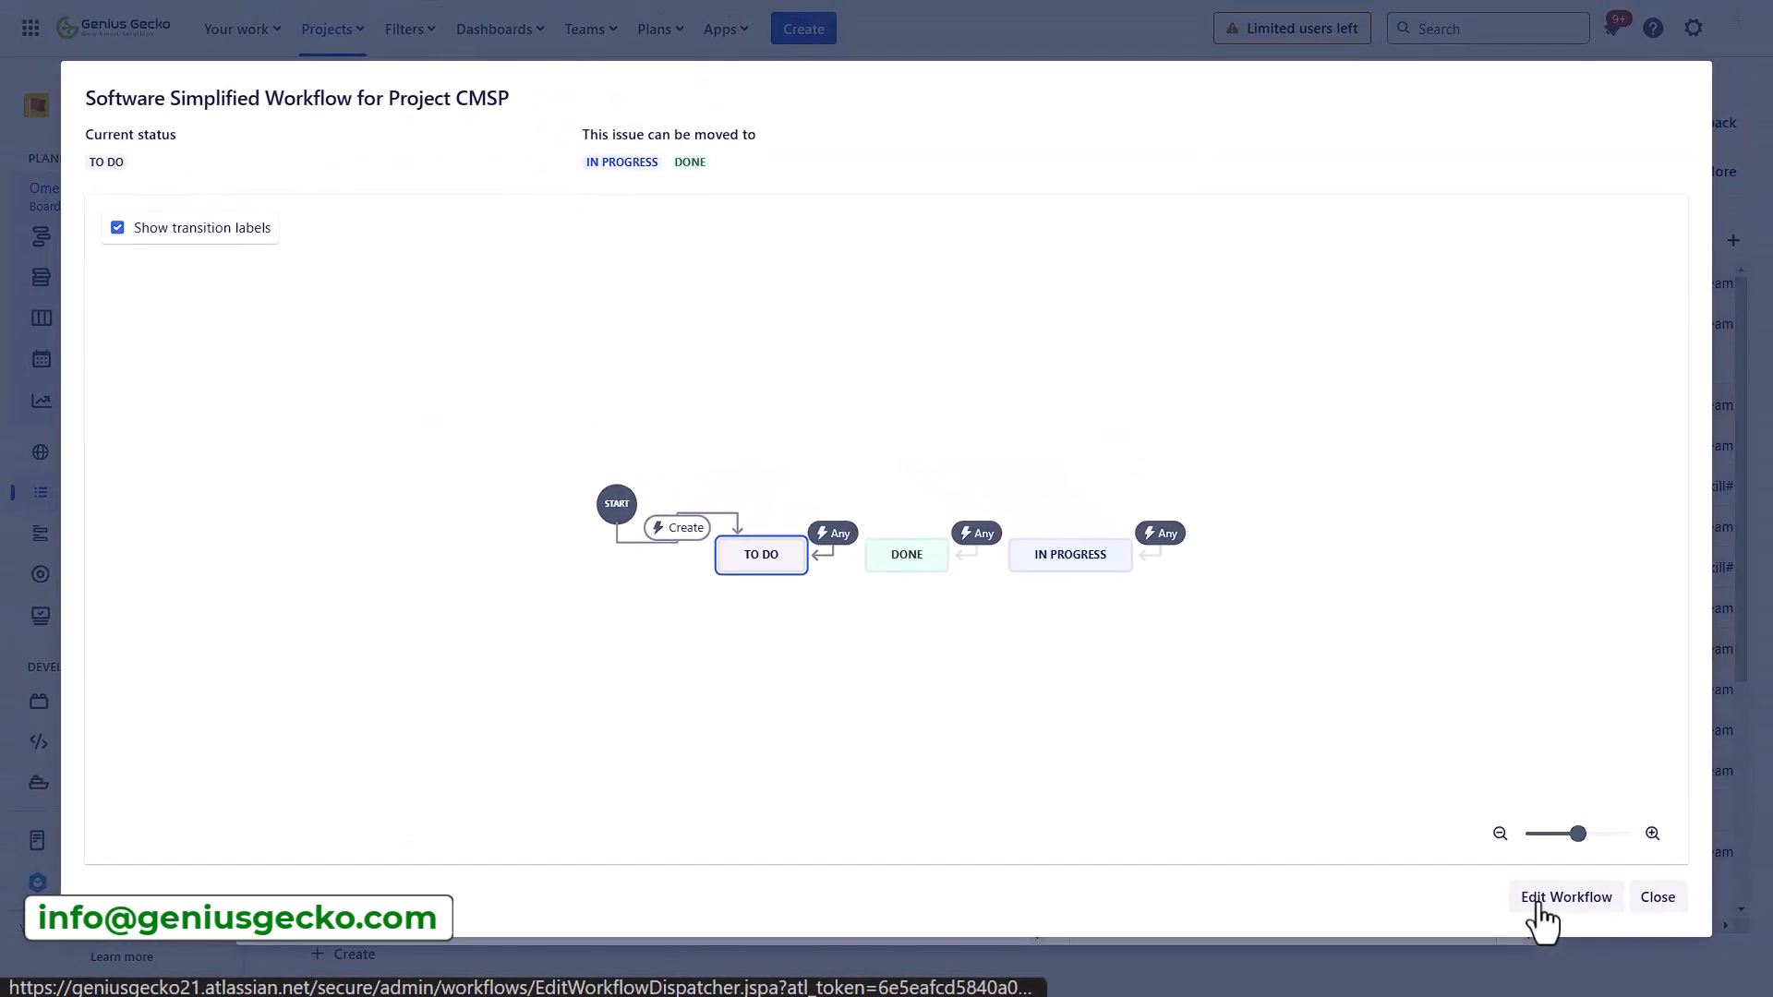
click(1658, 897)
key(Escape)
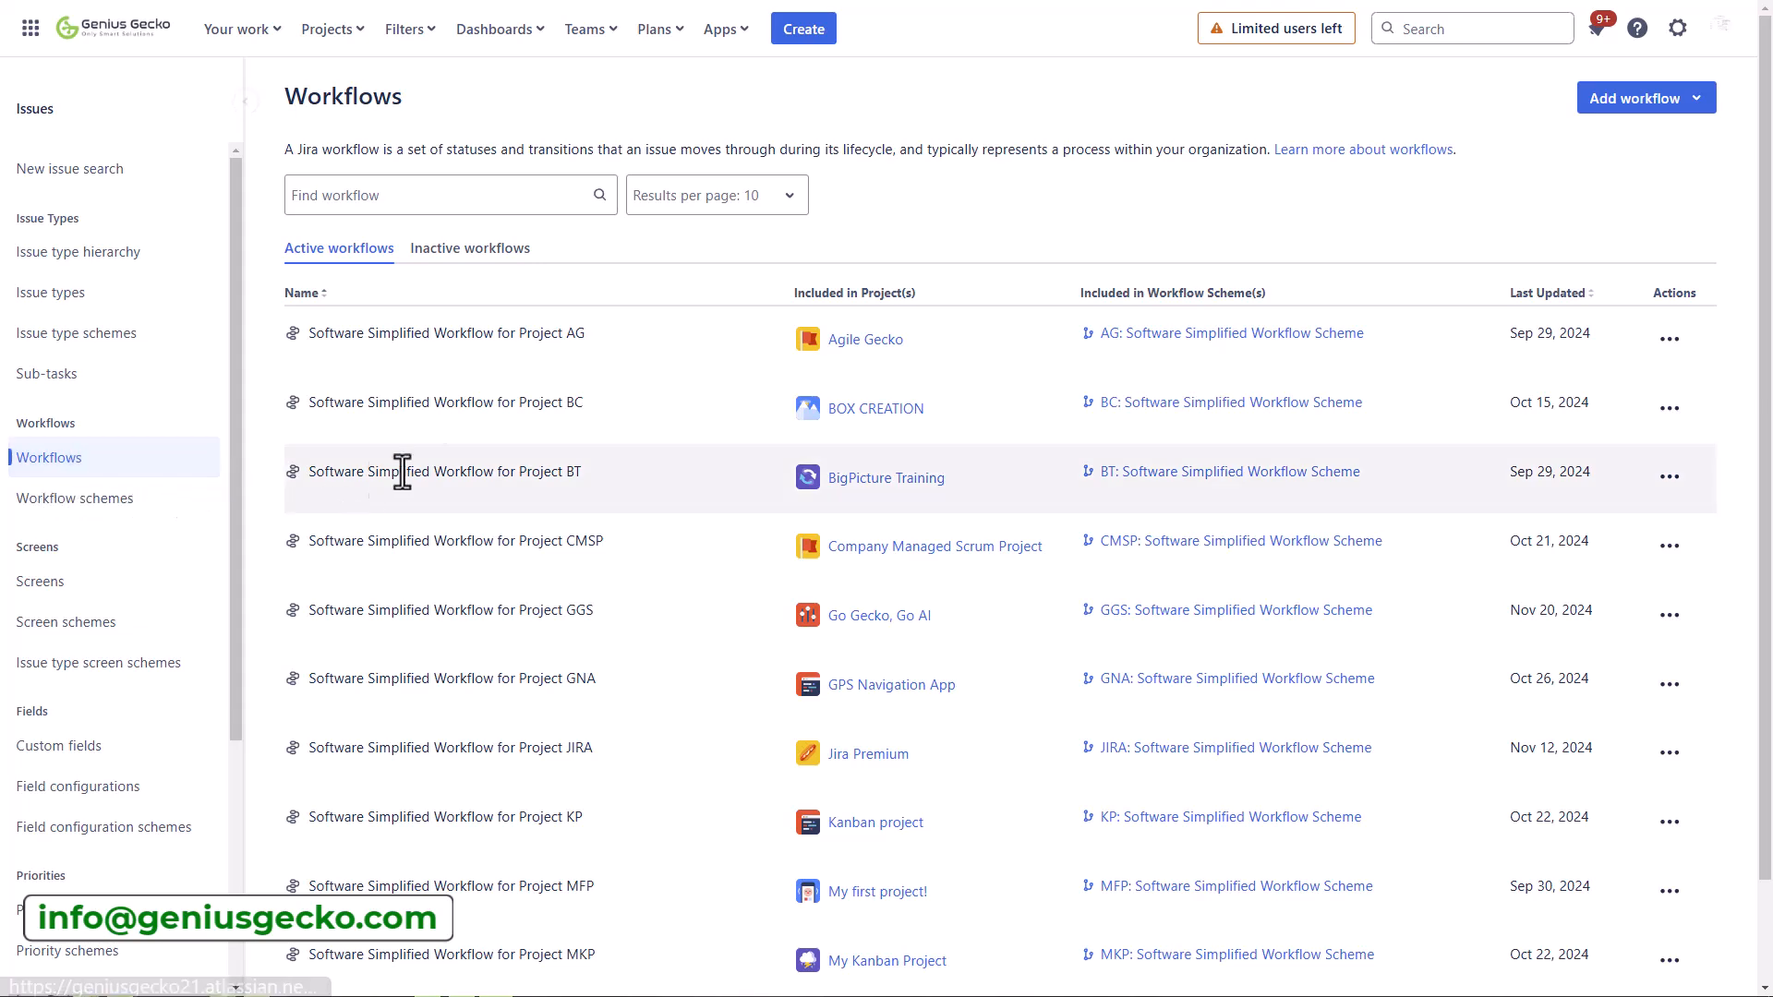
Look through the active workflows and the workflows available for import from the marketplace, then return to the workflows list.
scroll(484, 424, down, 2)
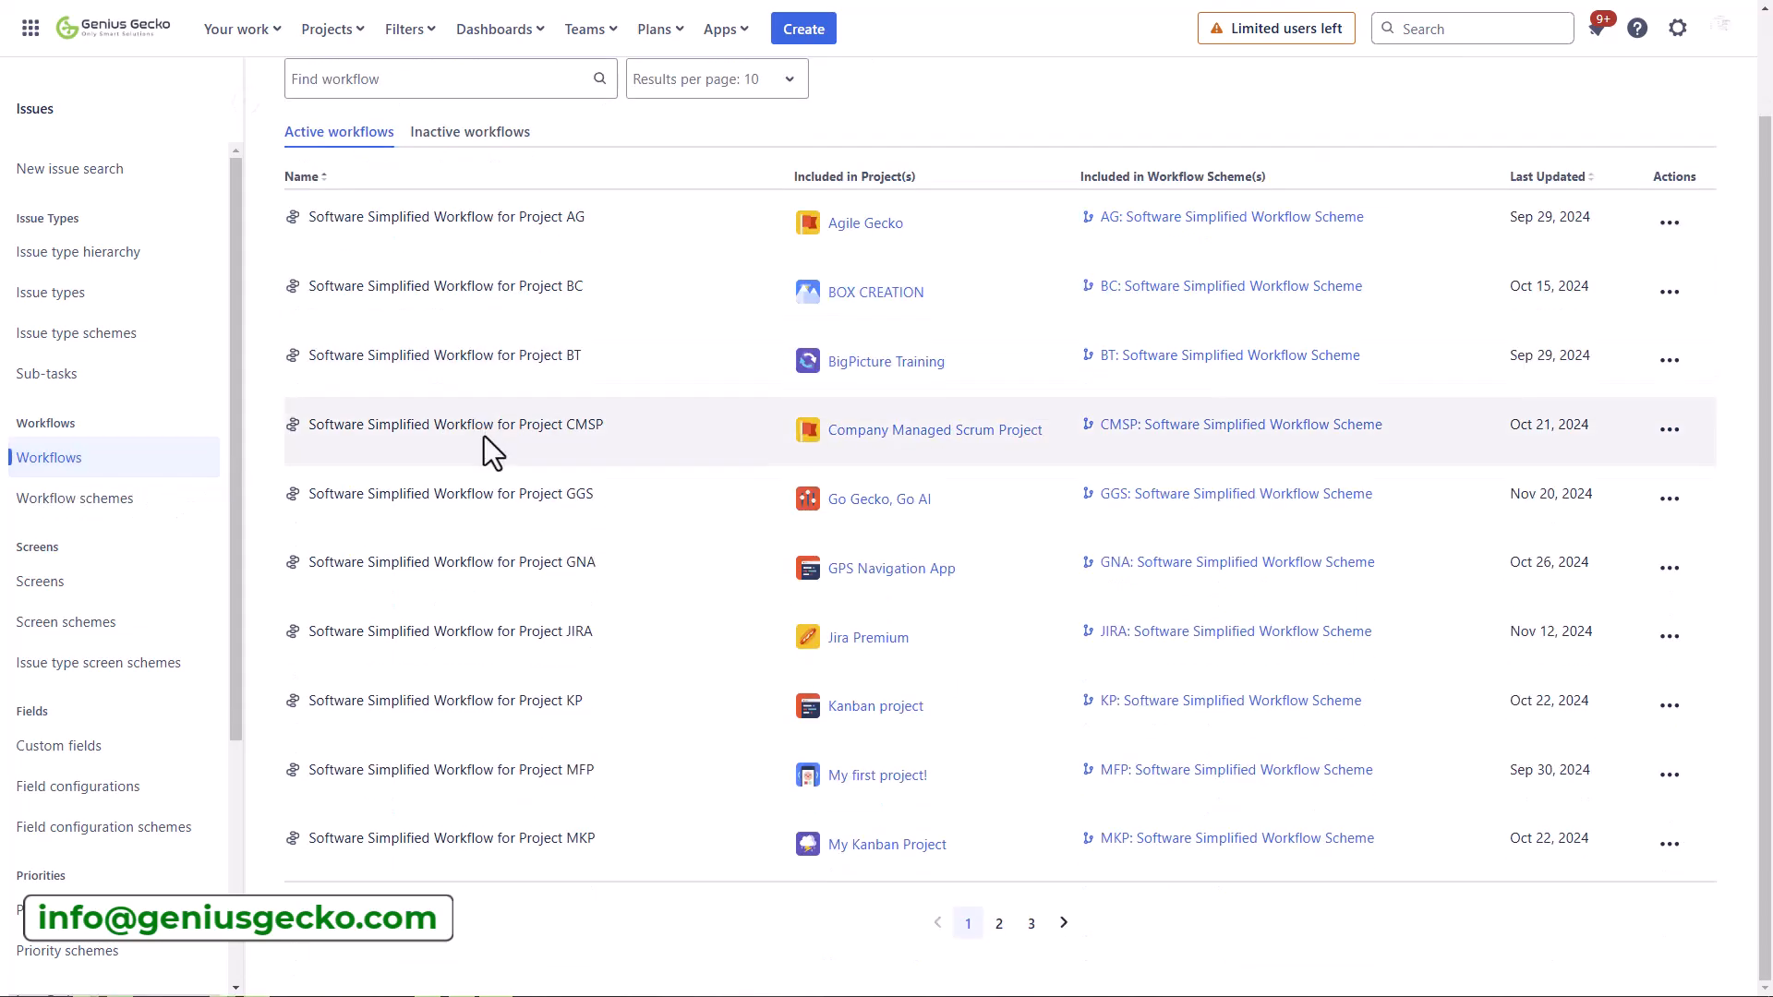
scroll(497, 474, up, 2)
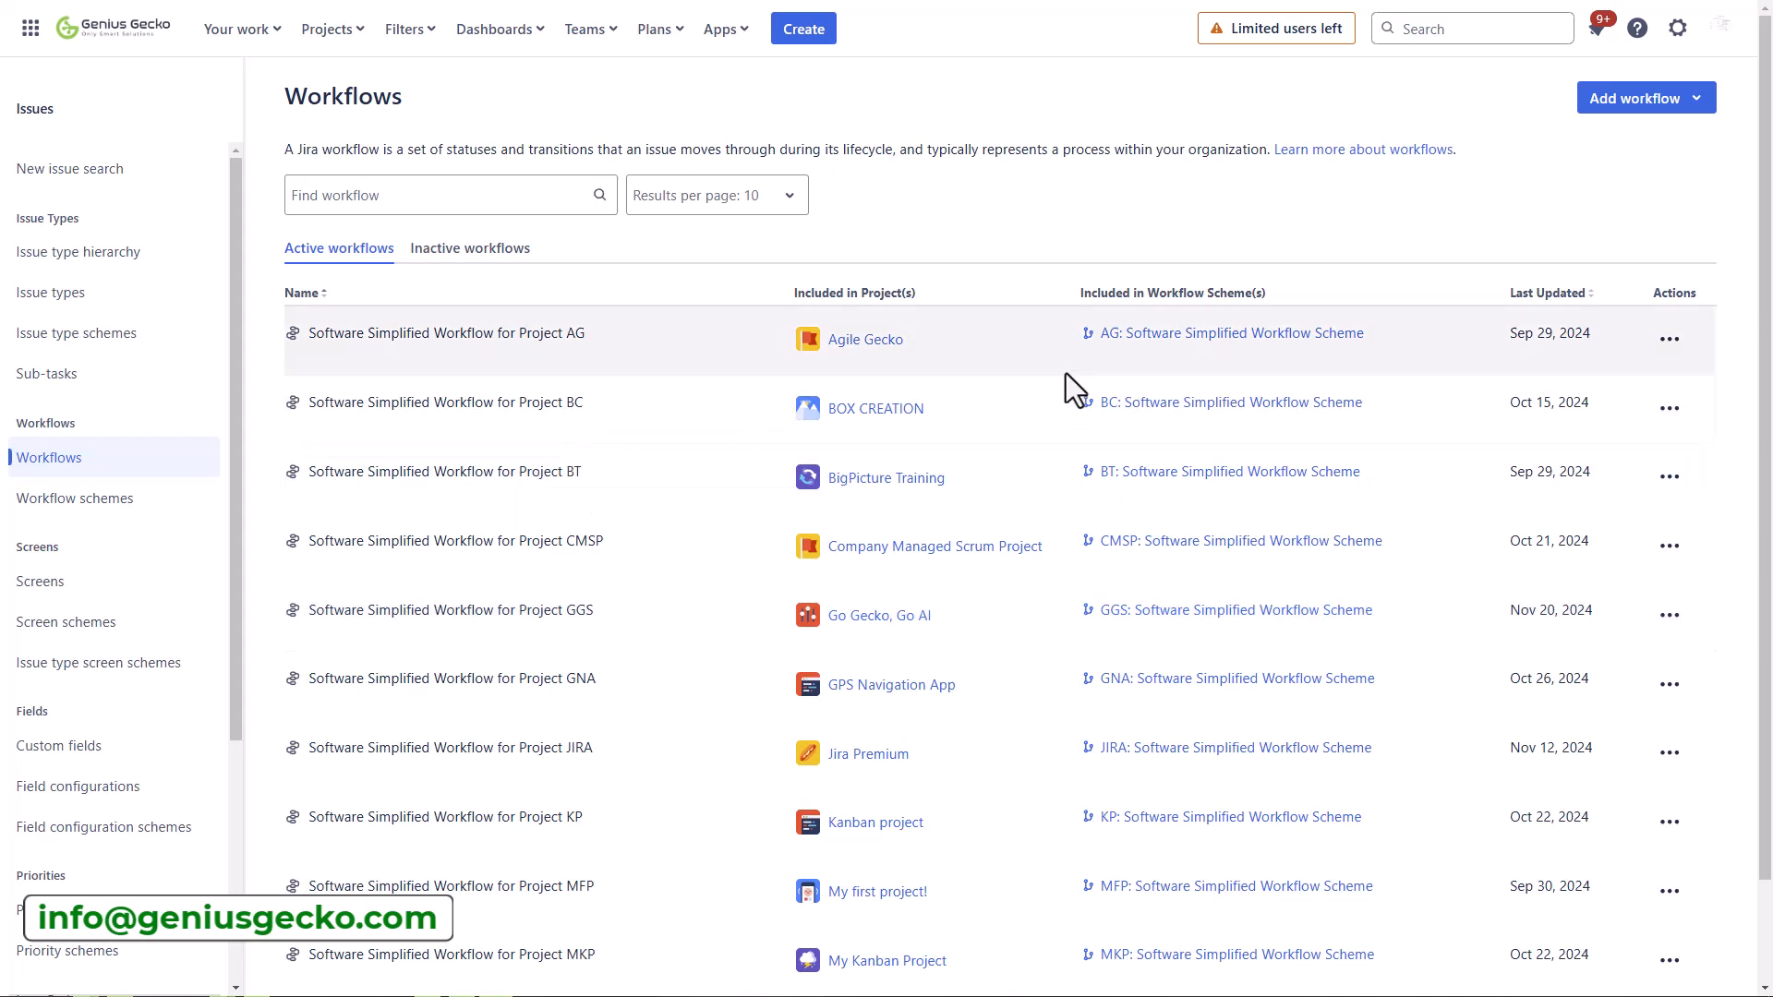
click(1696, 106)
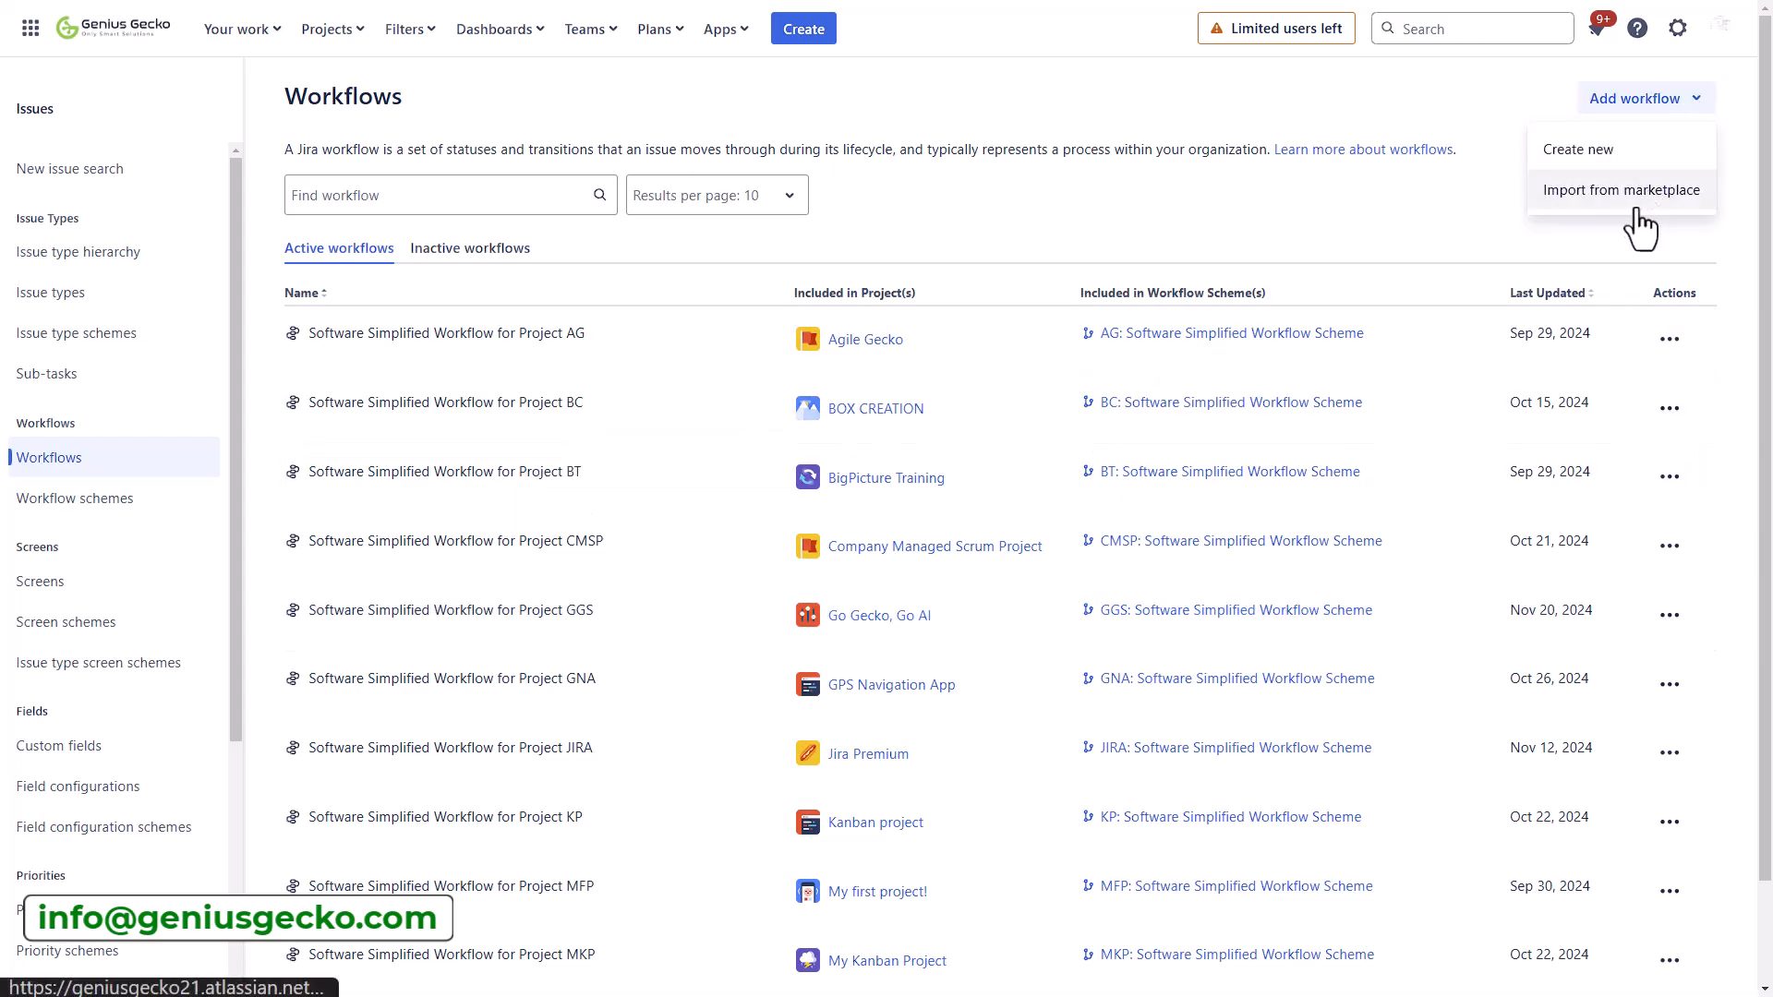
click(1608, 194)
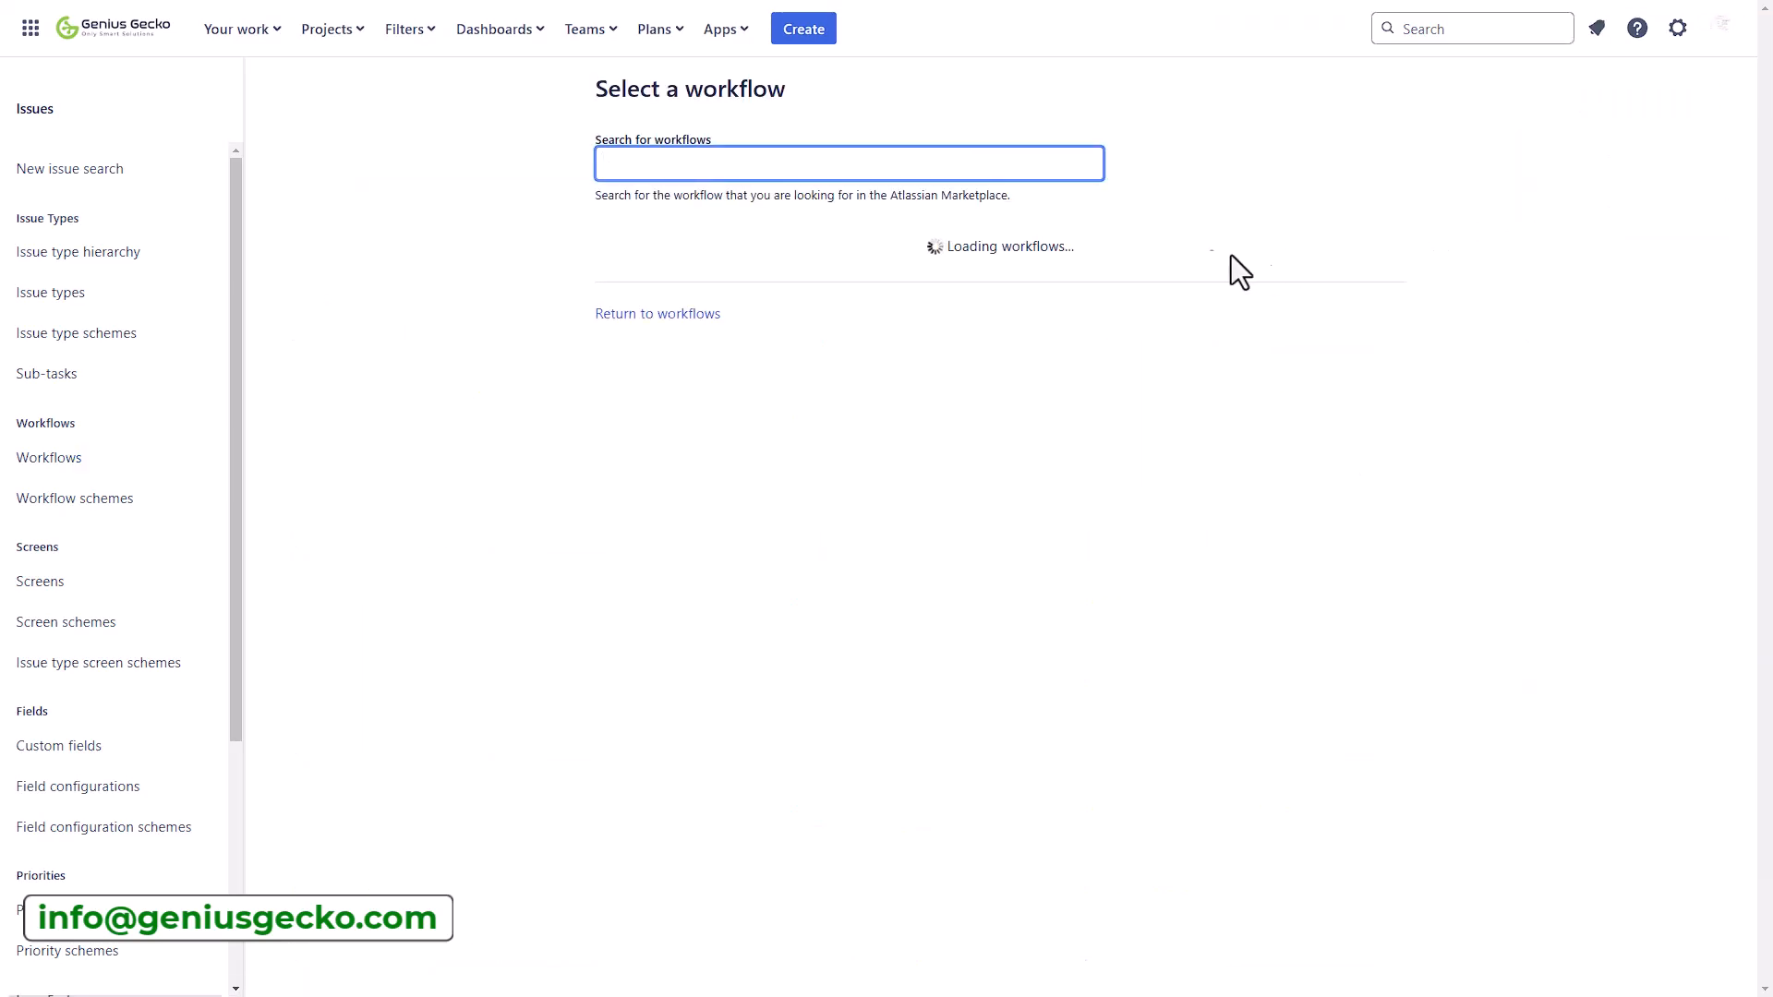
scroll(837, 258, down, 7)
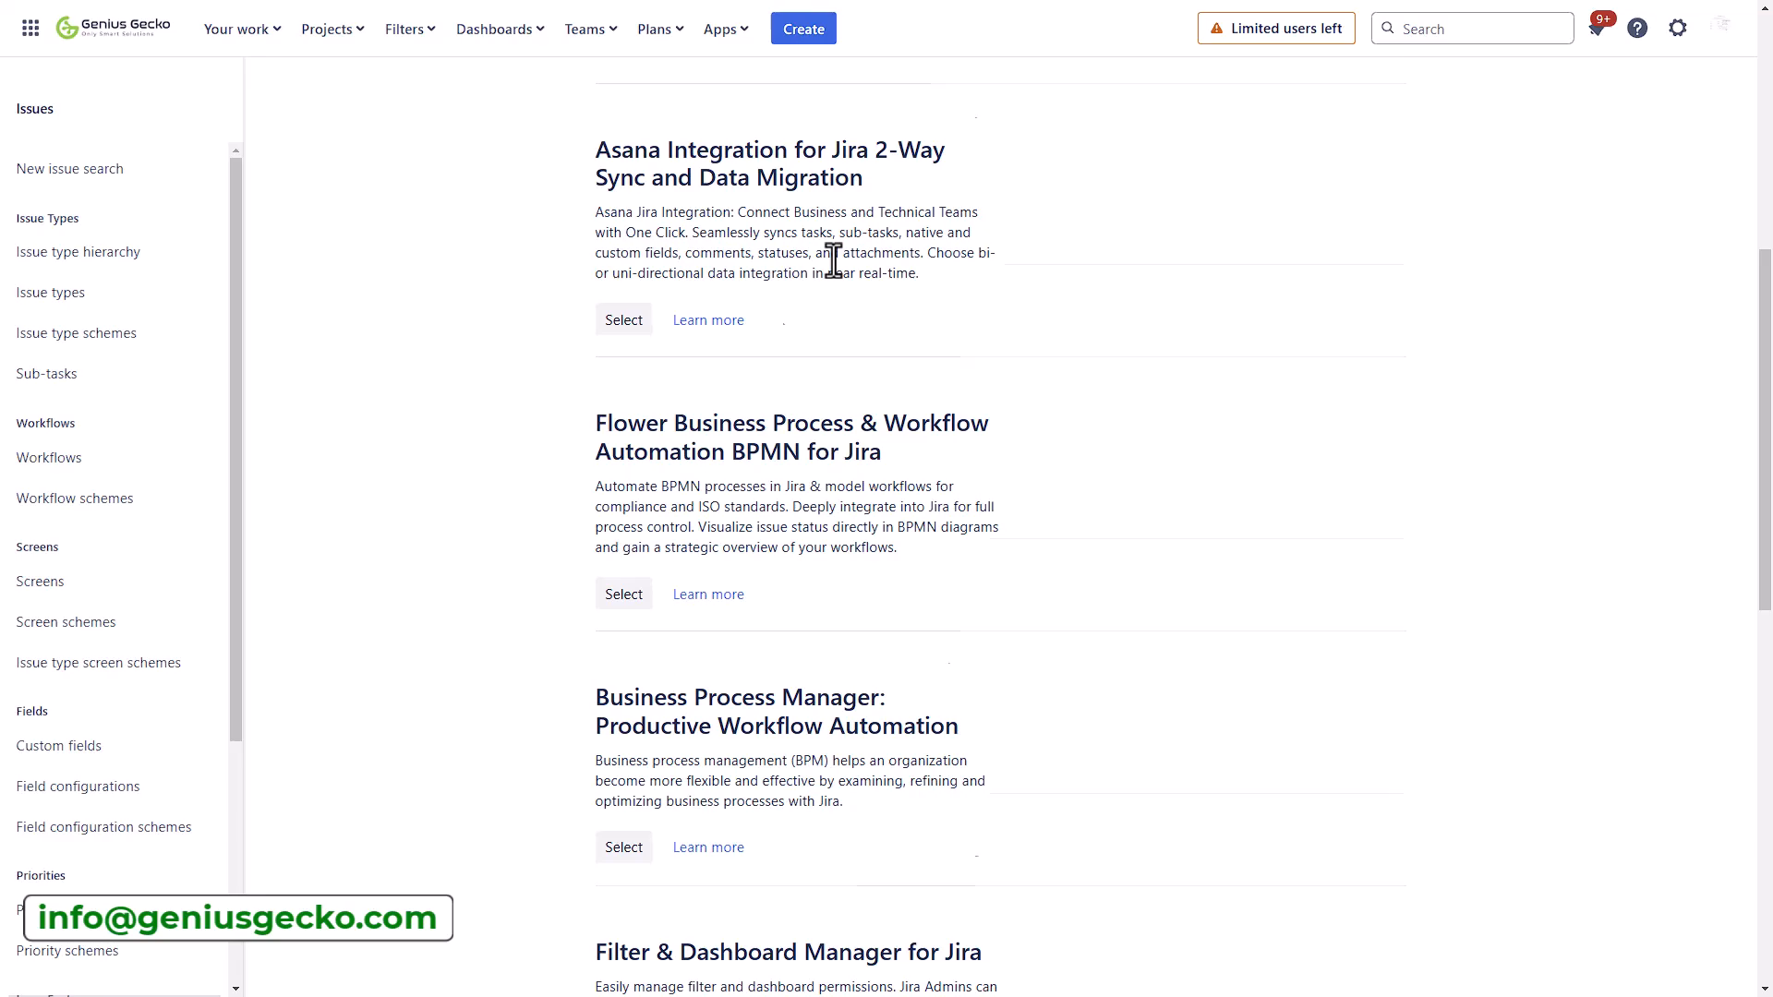
scroll(833, 260, down, 10)
scroll(833, 258, up, 3)
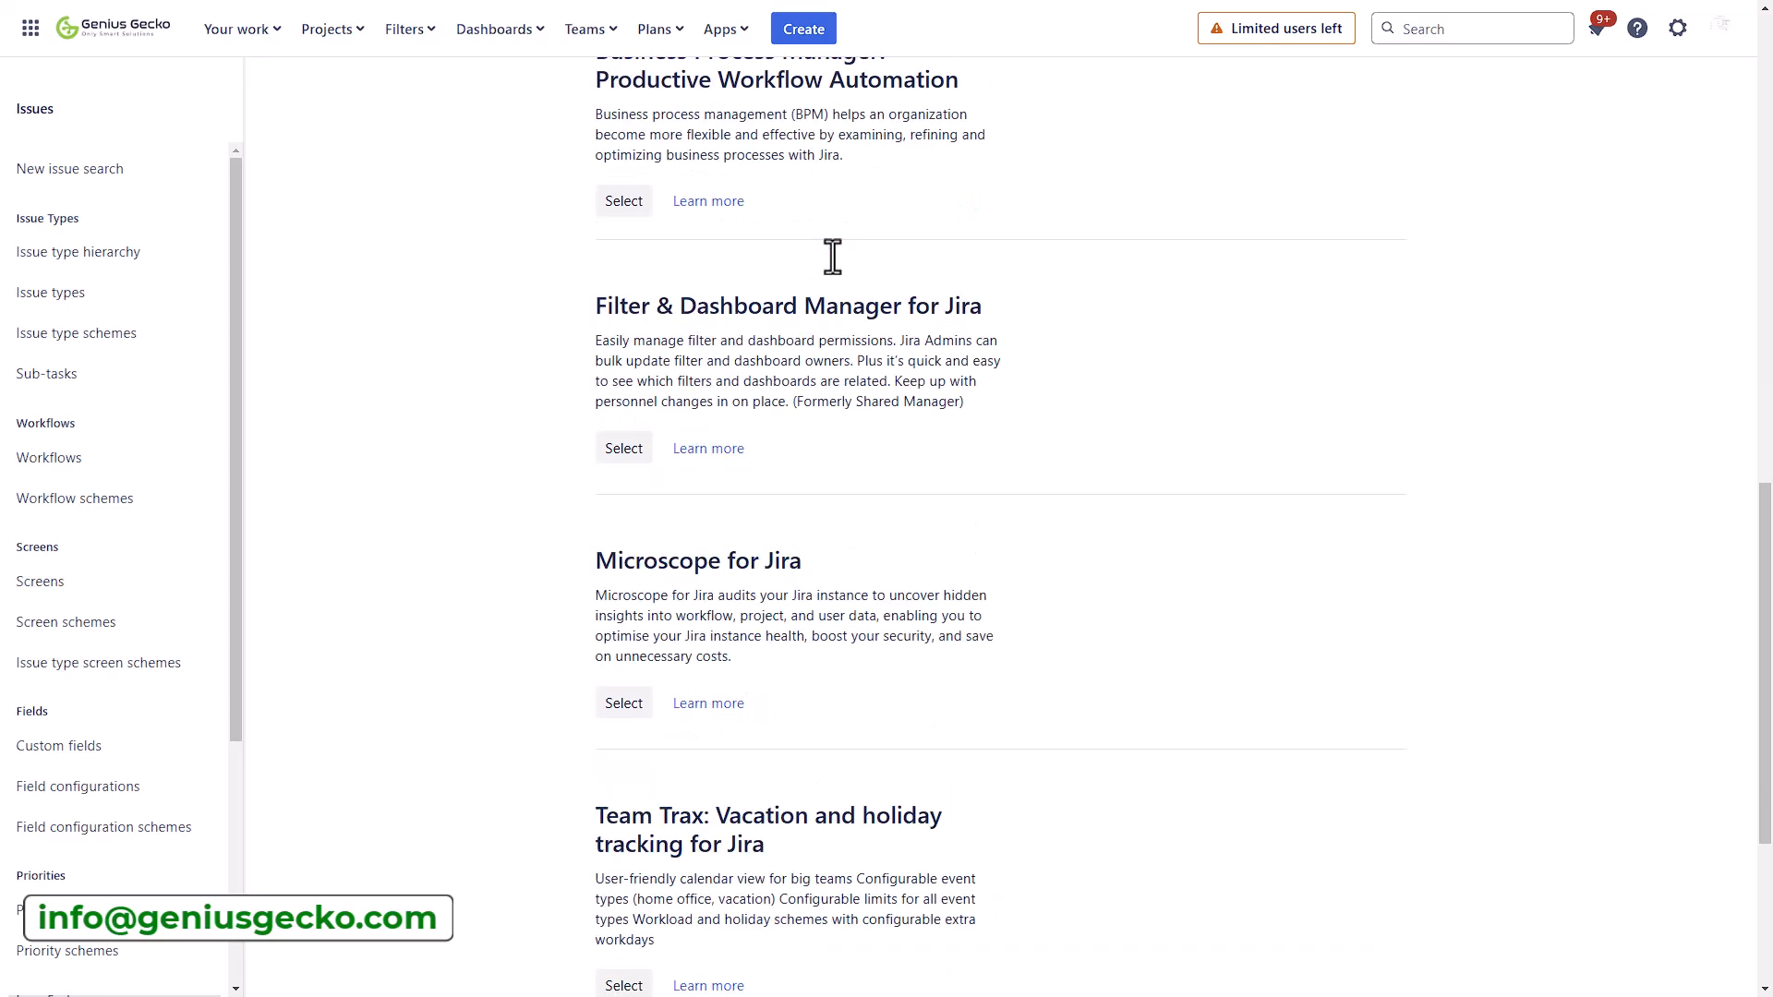
scroll(833, 258, up, 14)
click(147, 458)
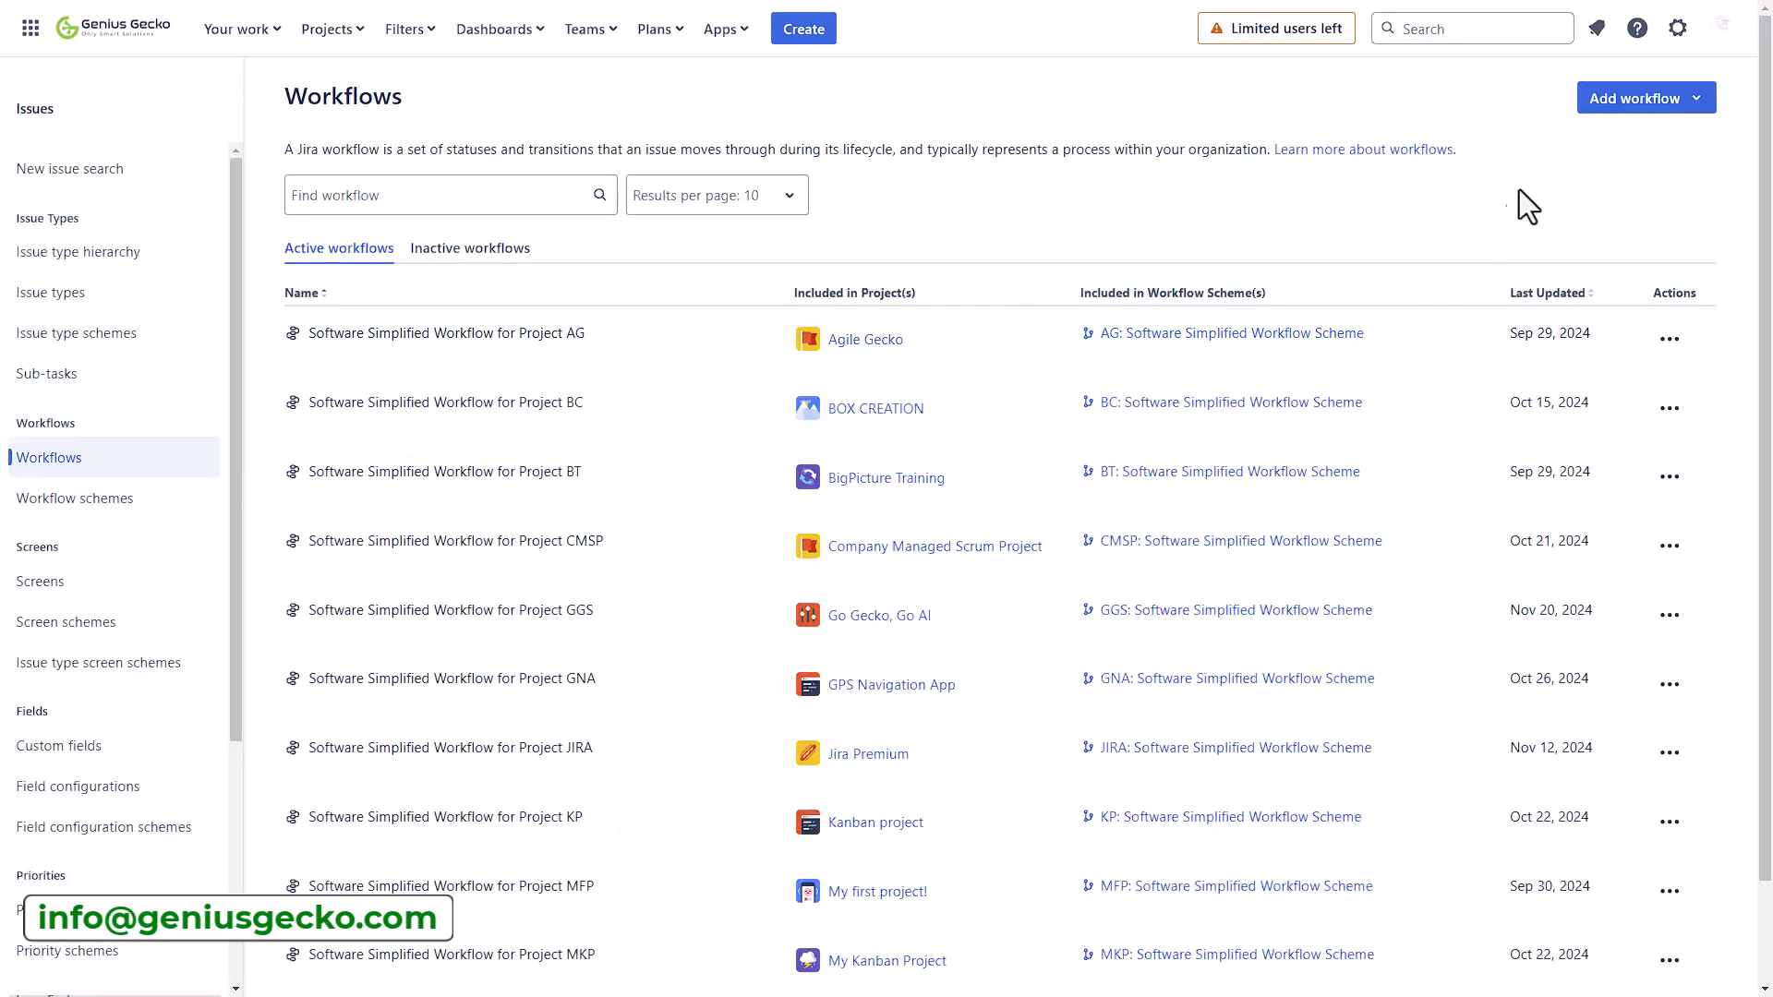
Create a new workflow named Genius Workflow with the description "Workflow for a video tutorial" and reset the browser zoom.
click(1619, 106)
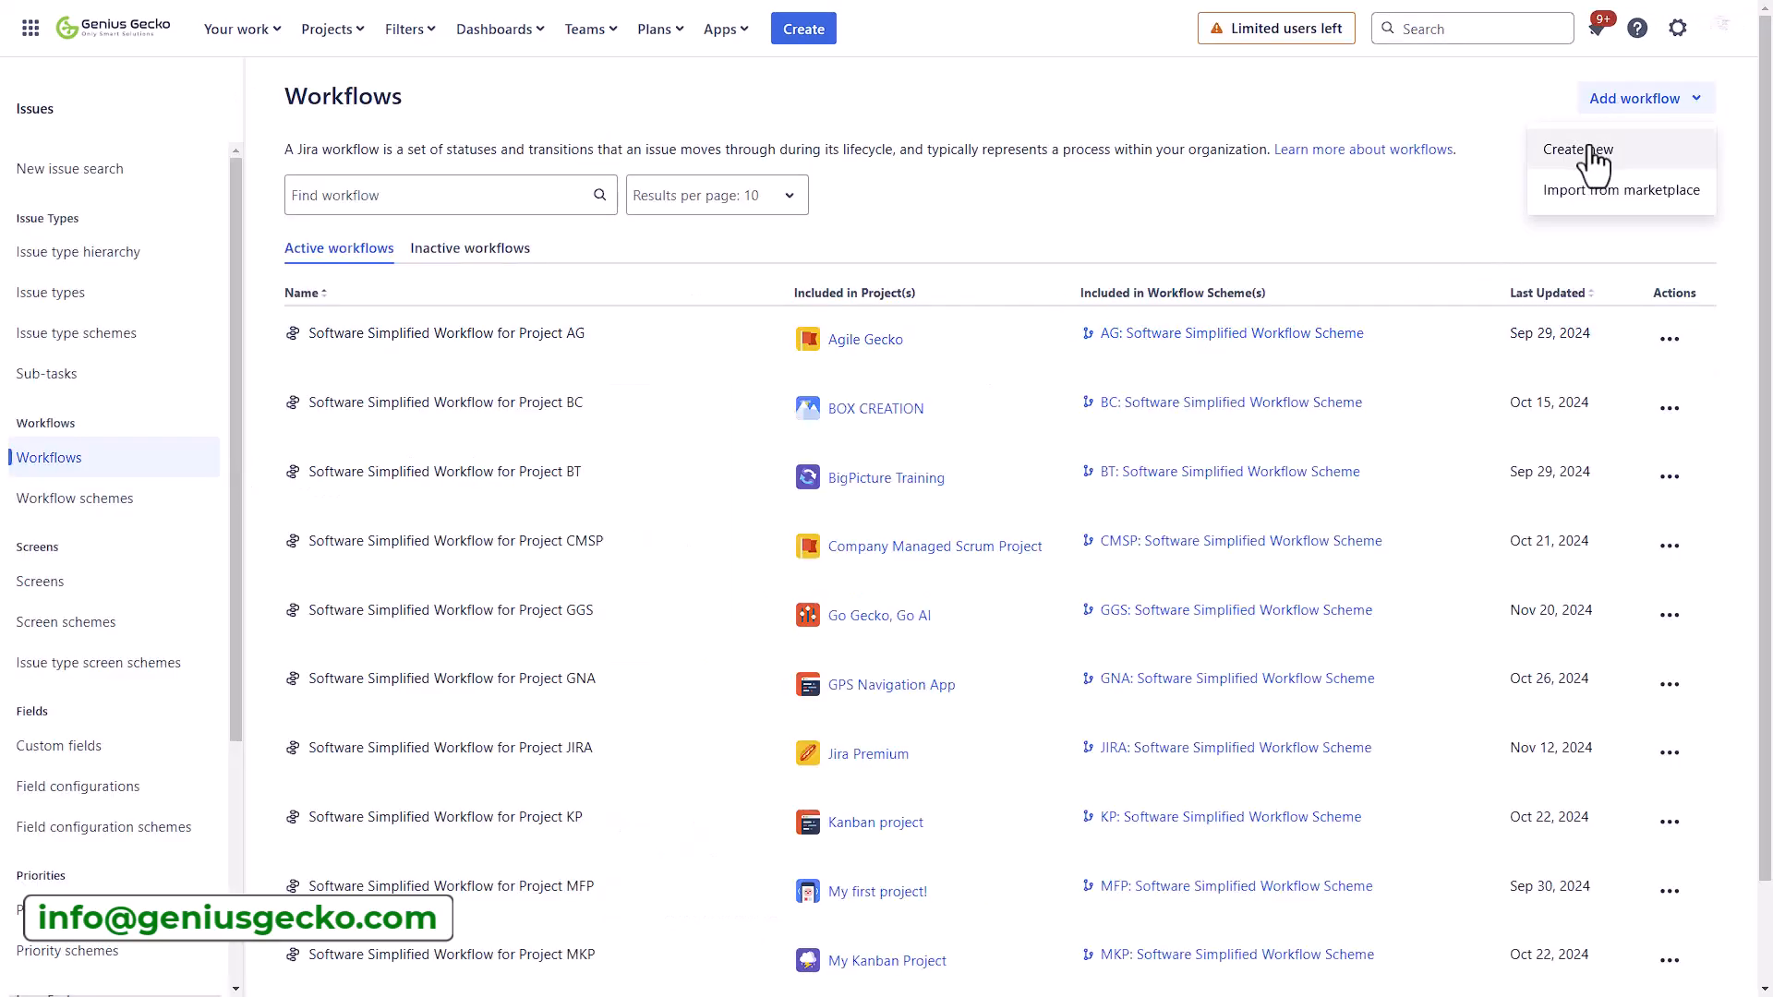
click(1578, 143)
click(789, 230)
text(Genius Workflow)
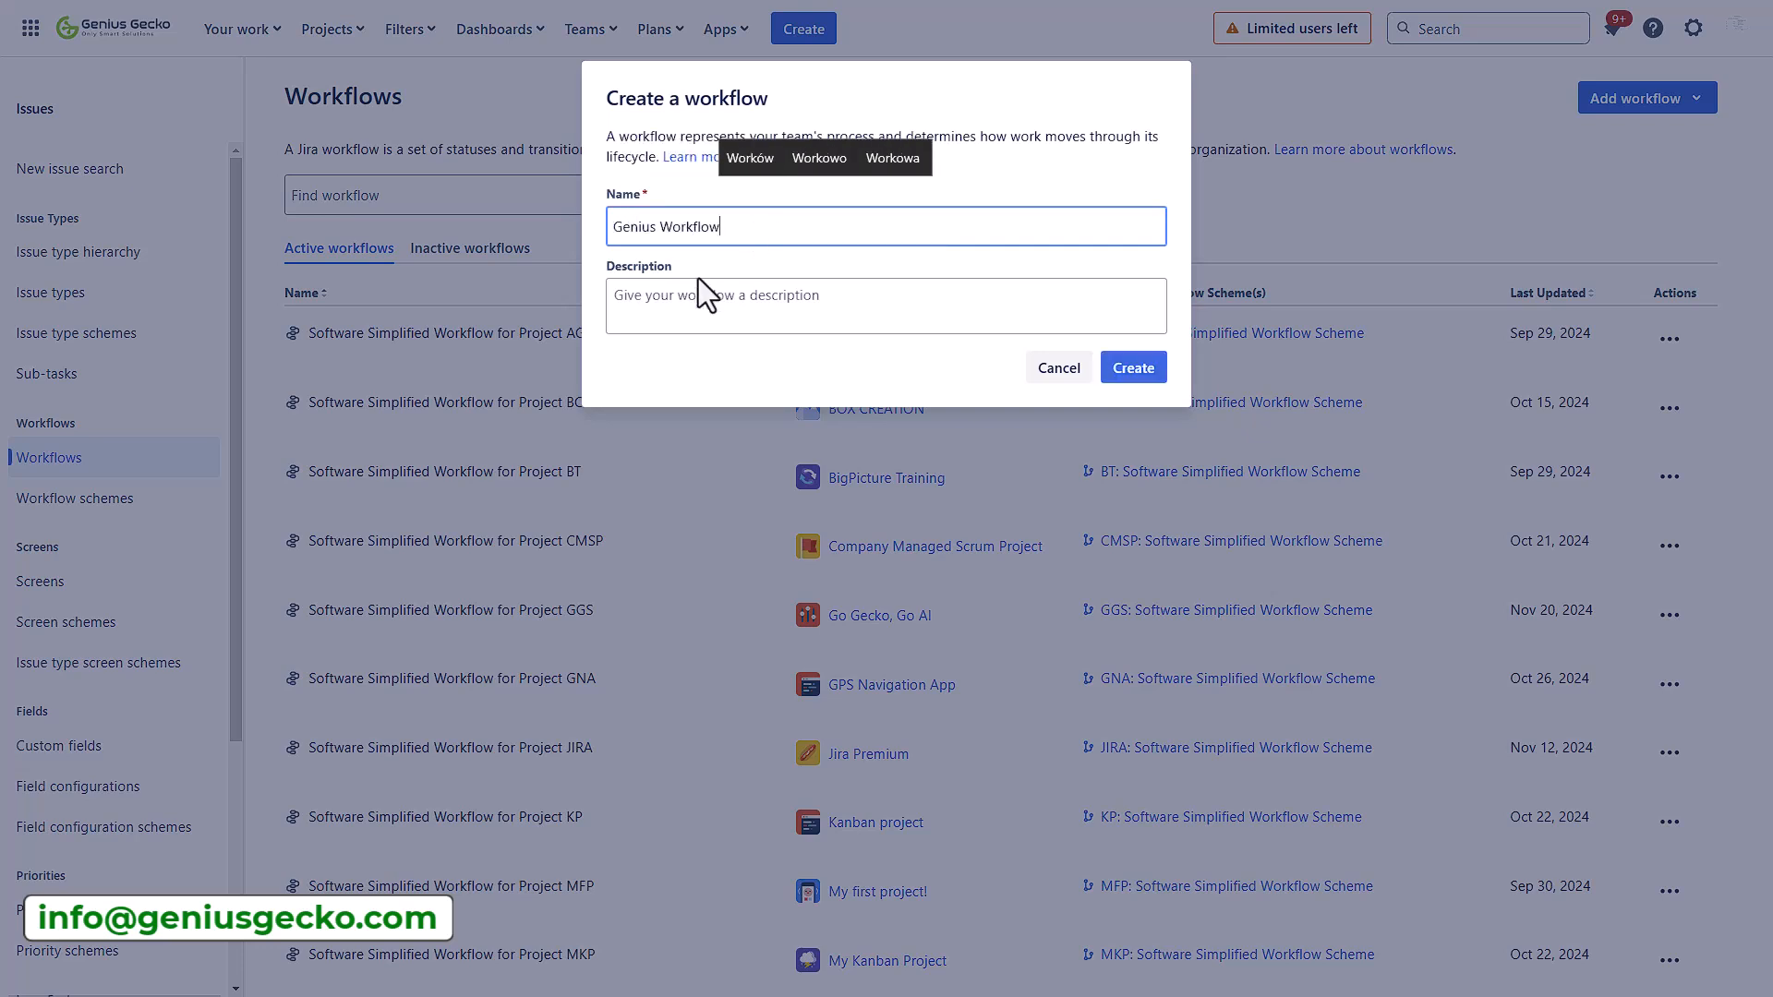
click(676, 305)
text(Workflow for a video tutorial)
click(1131, 369)
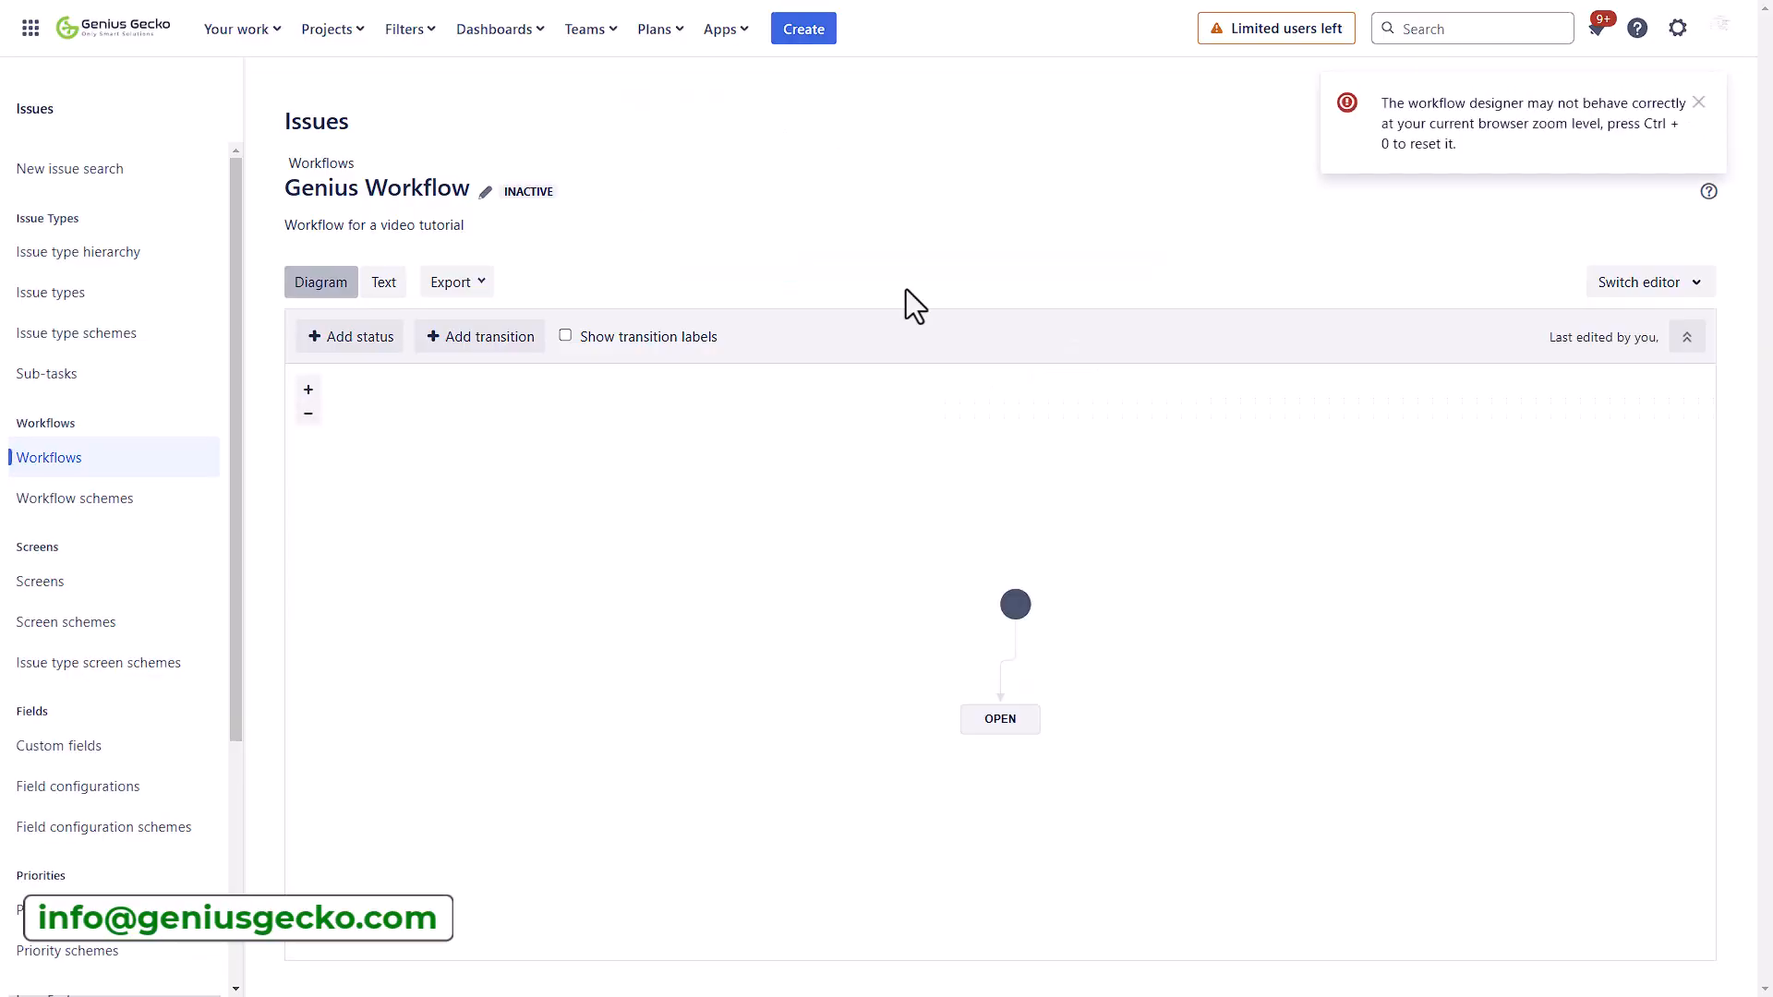
key(ctrl+0)
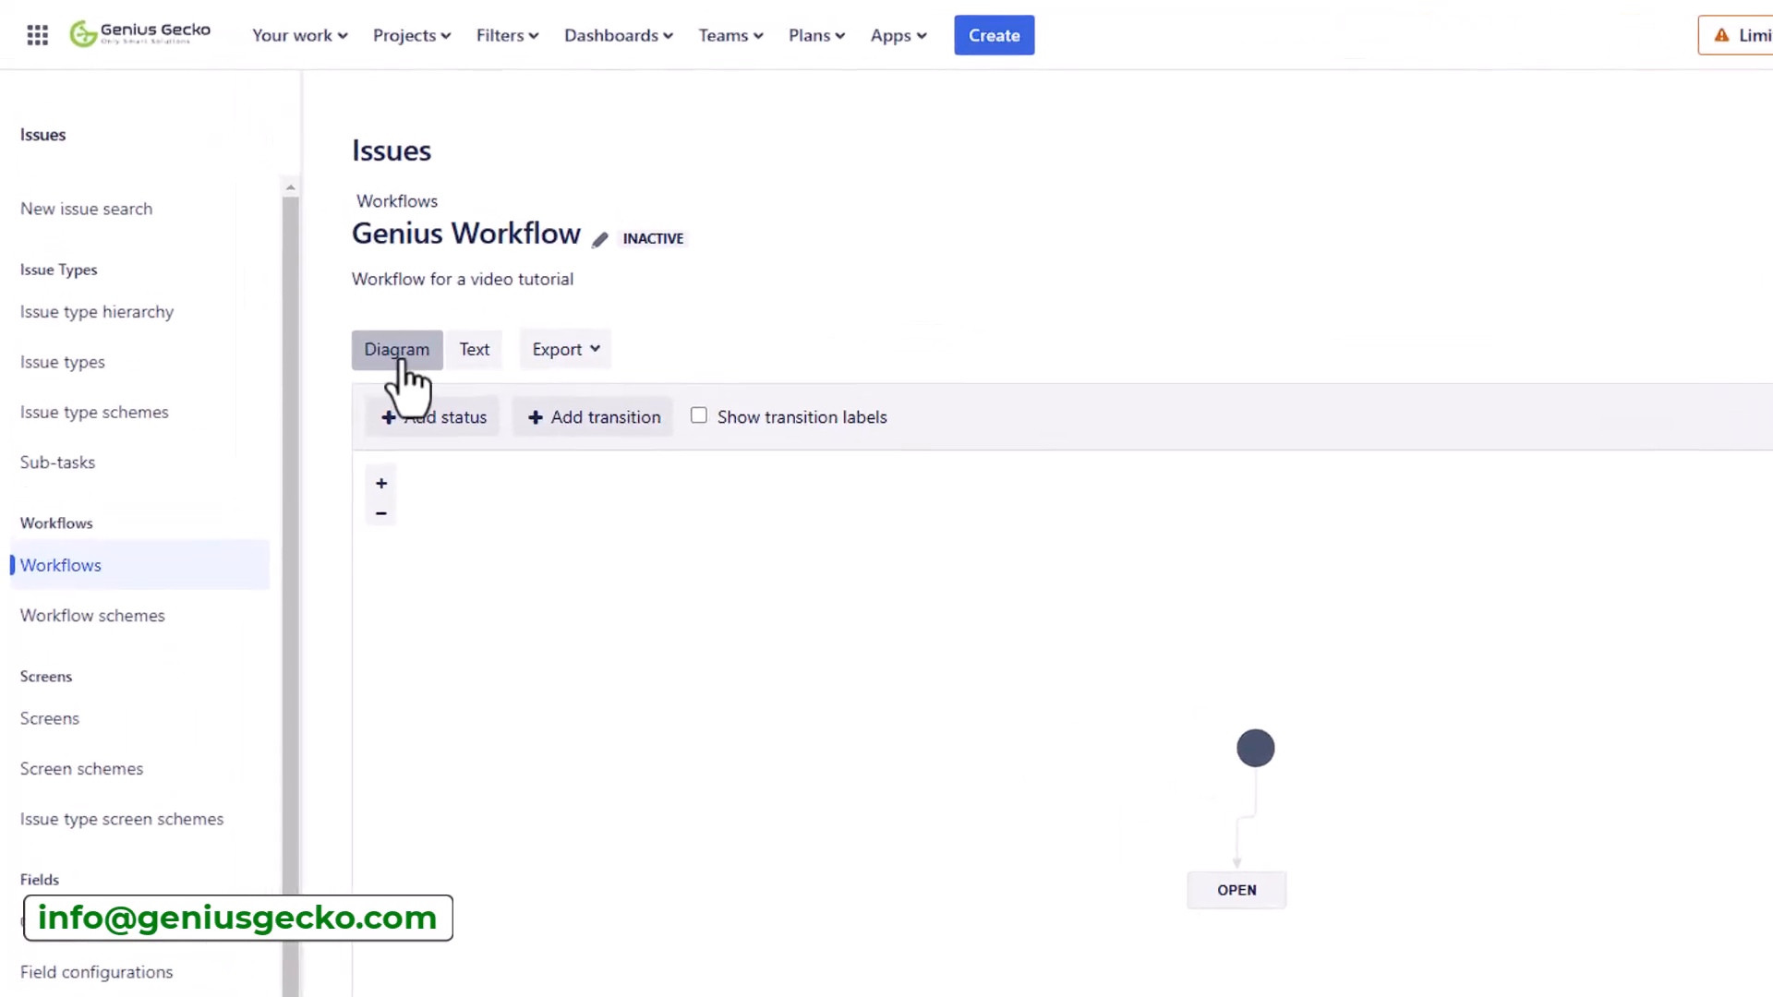
Examine the workflow's text view, return to the diagram, and look through the export and editor-switching options.
click(473, 357)
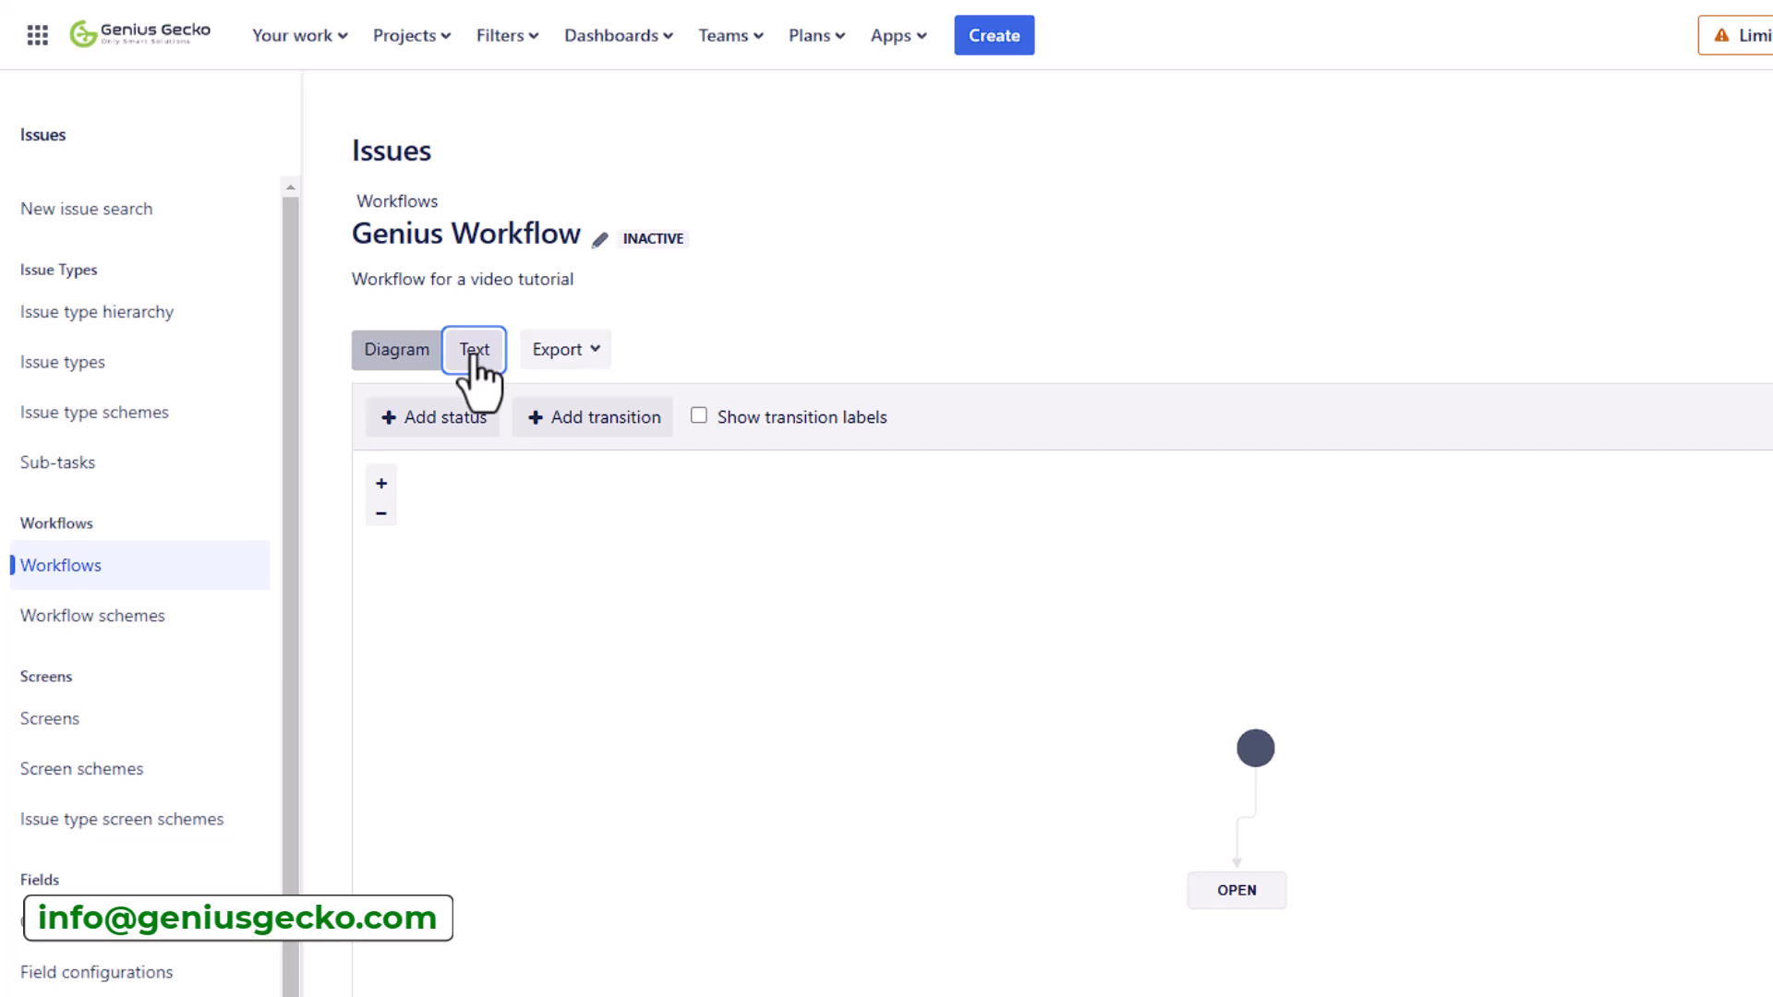
scroll(462, 443, down, 2)
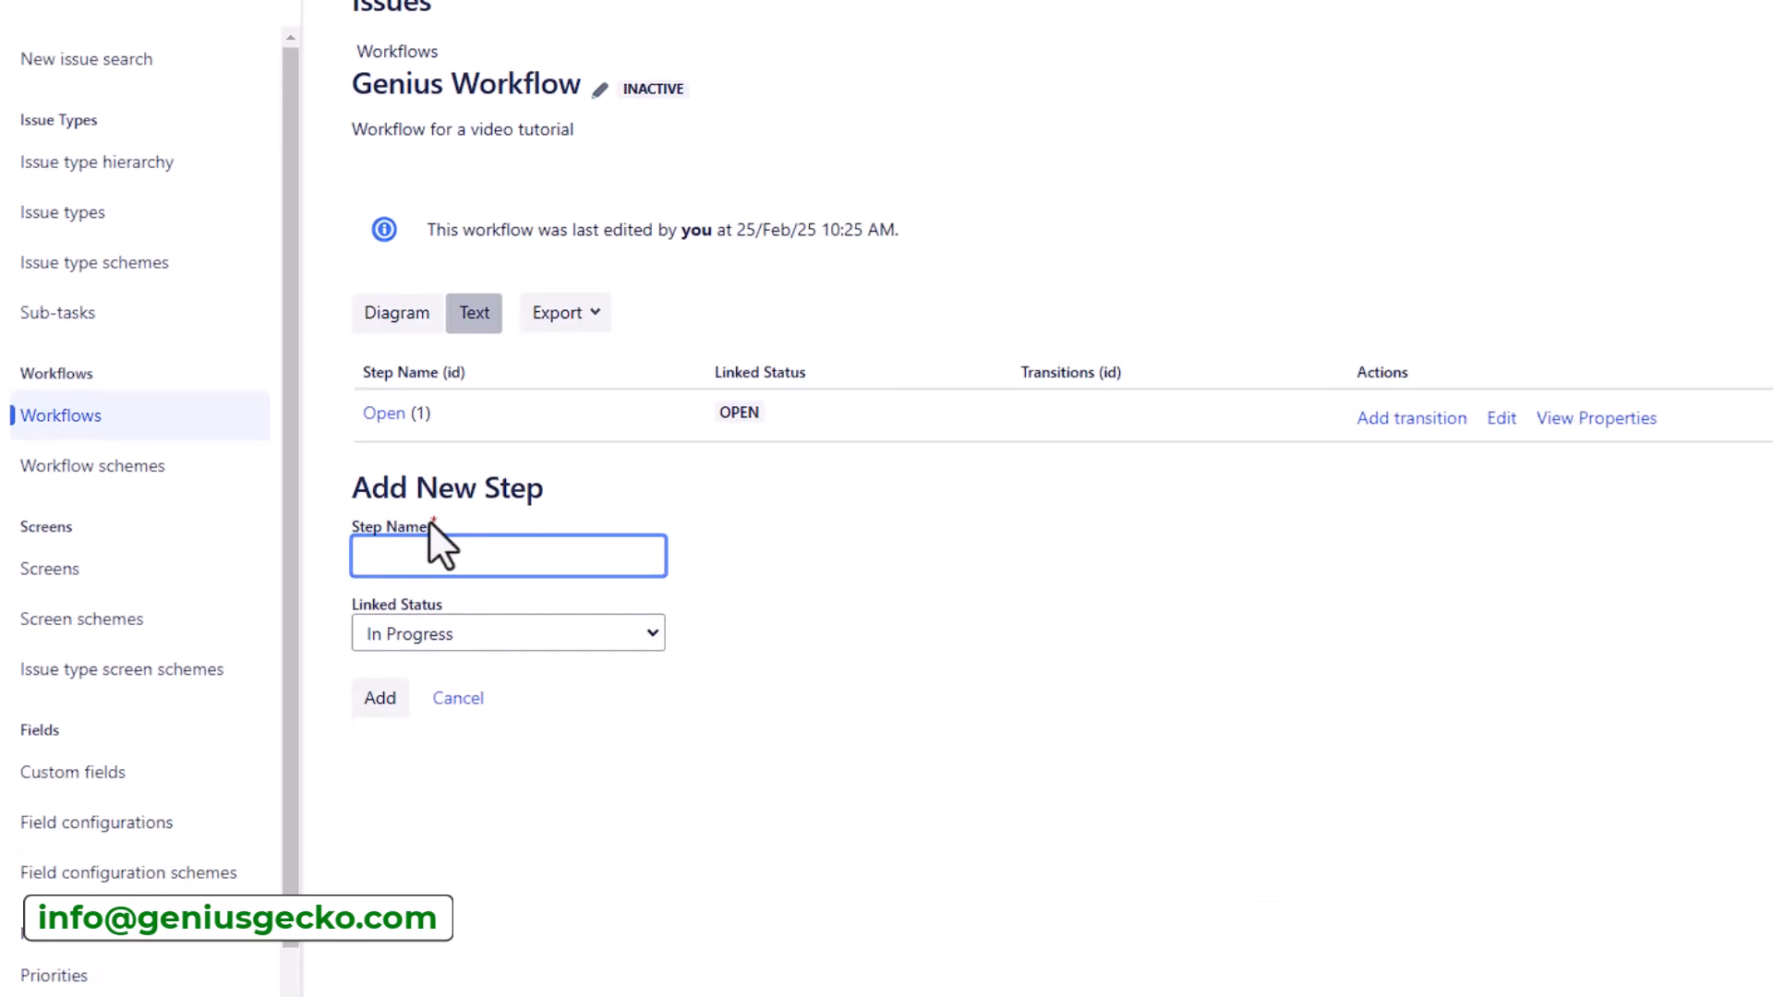
click(411, 319)
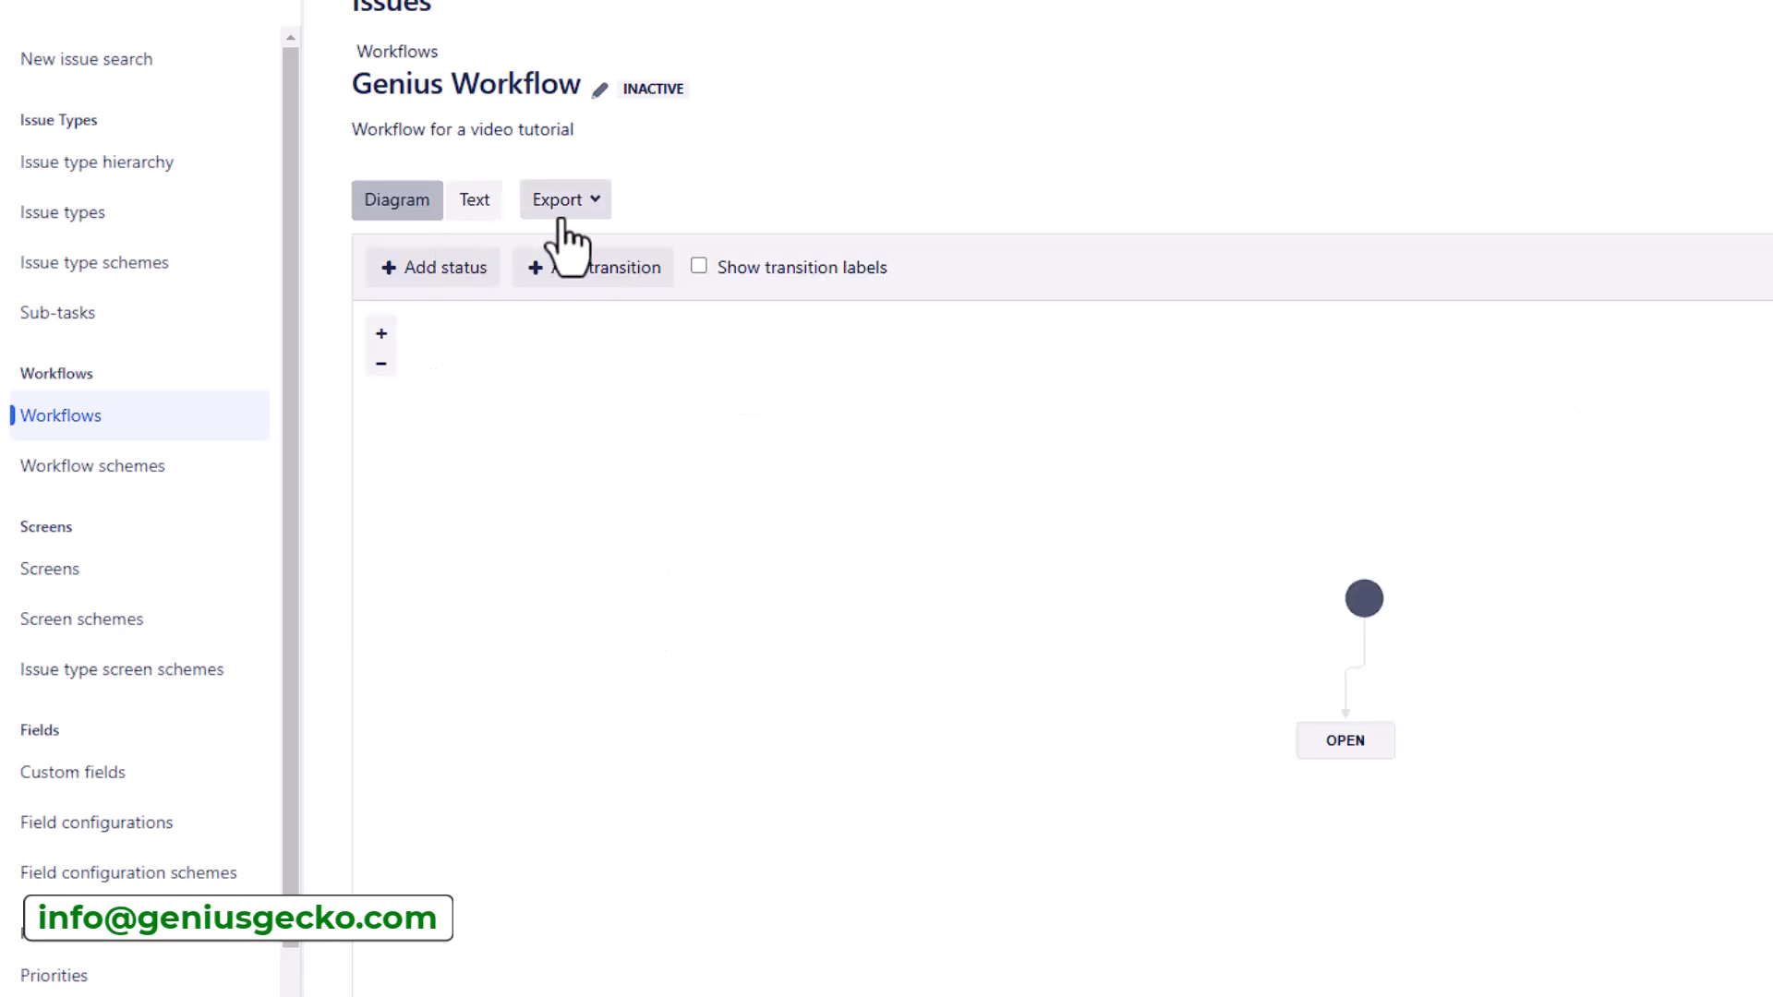
click(592, 203)
click(652, 194)
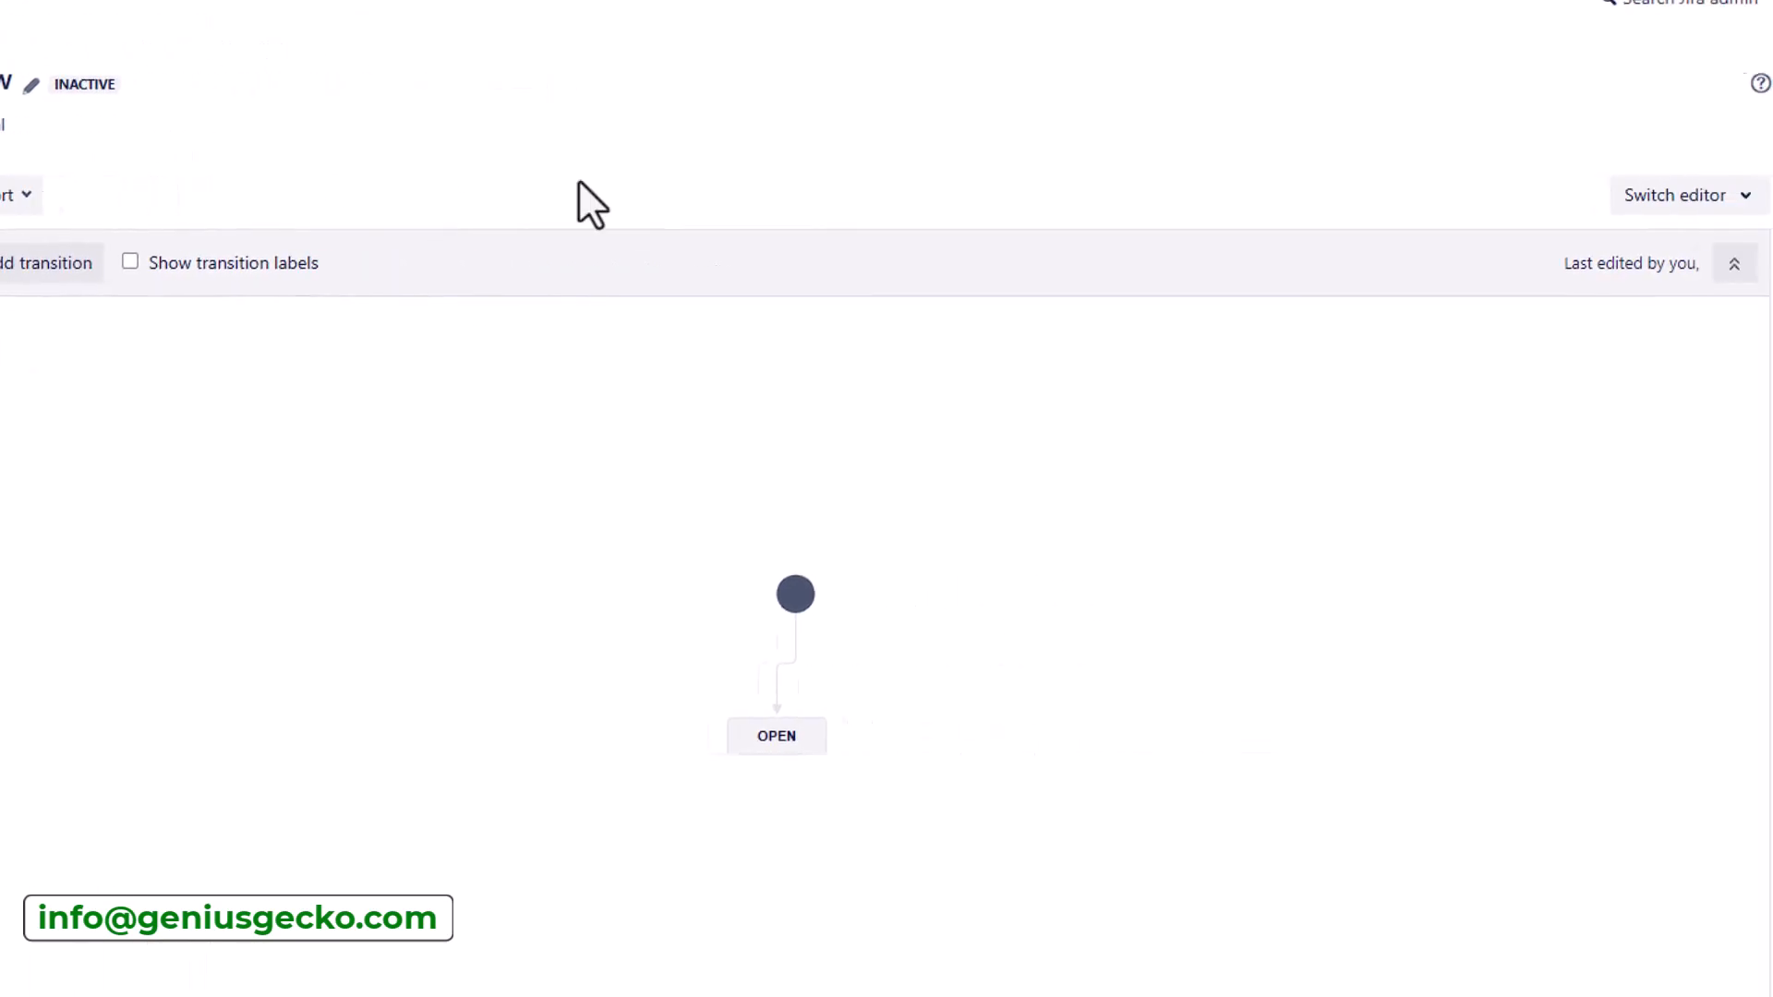
click(1645, 200)
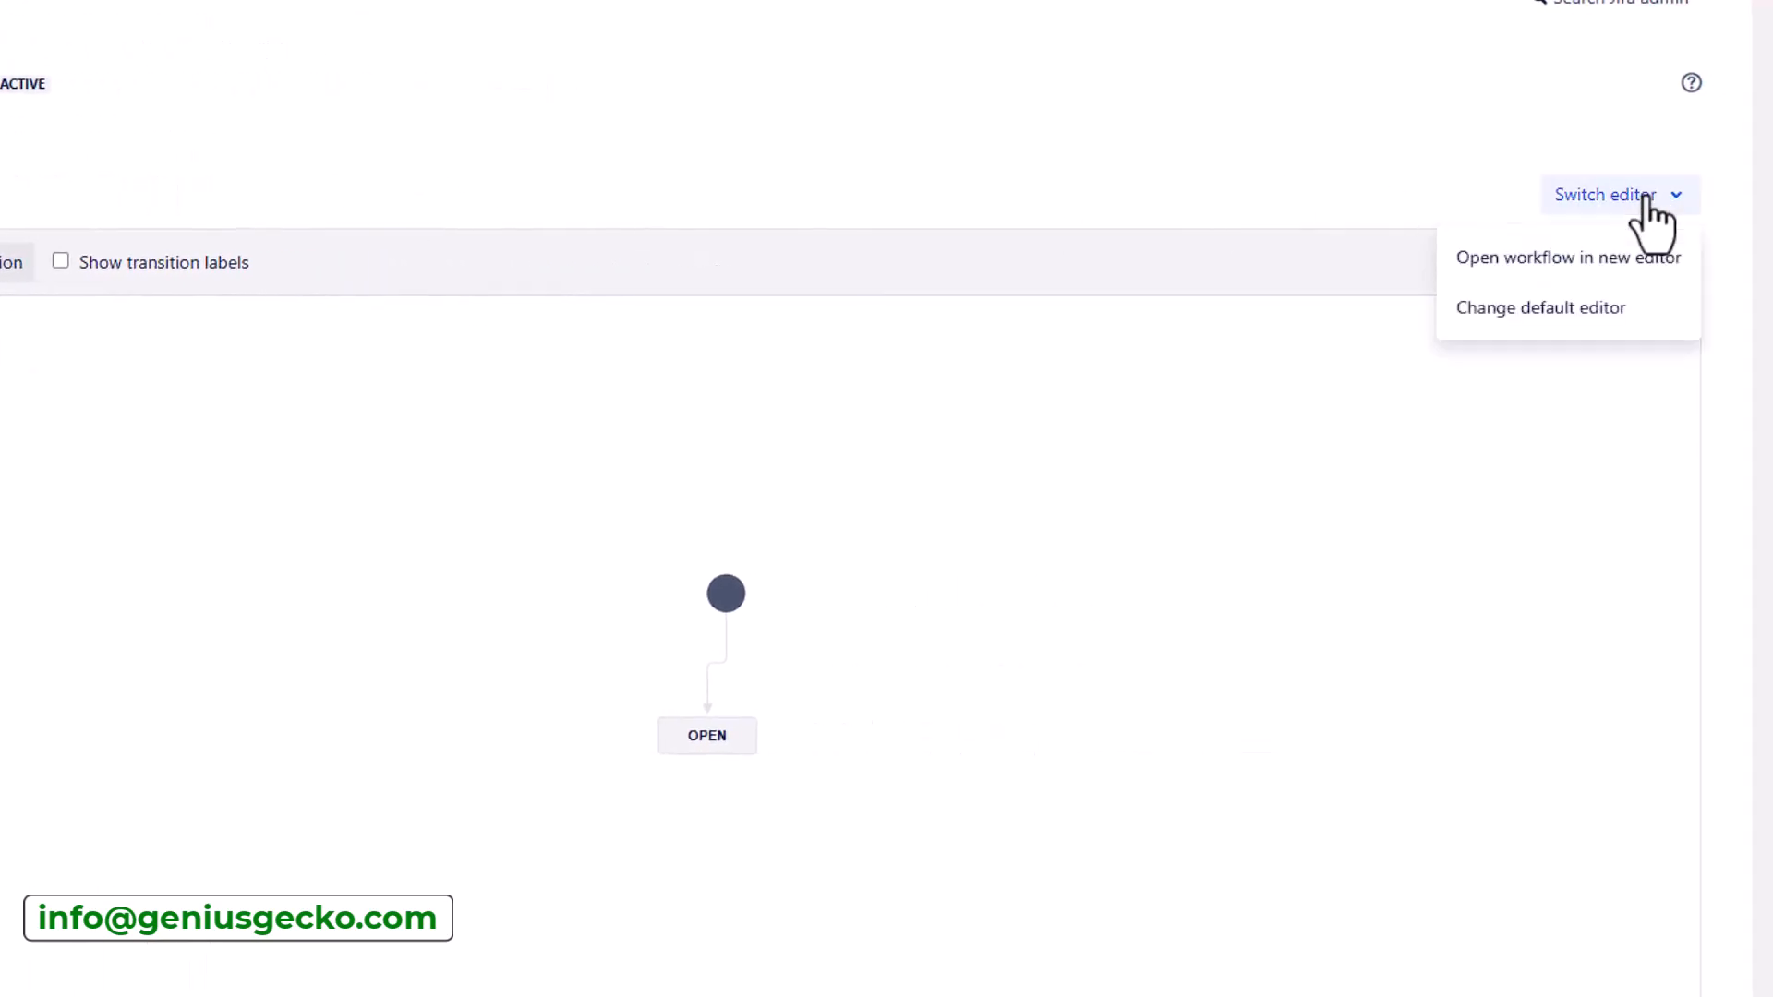
click(1289, 175)
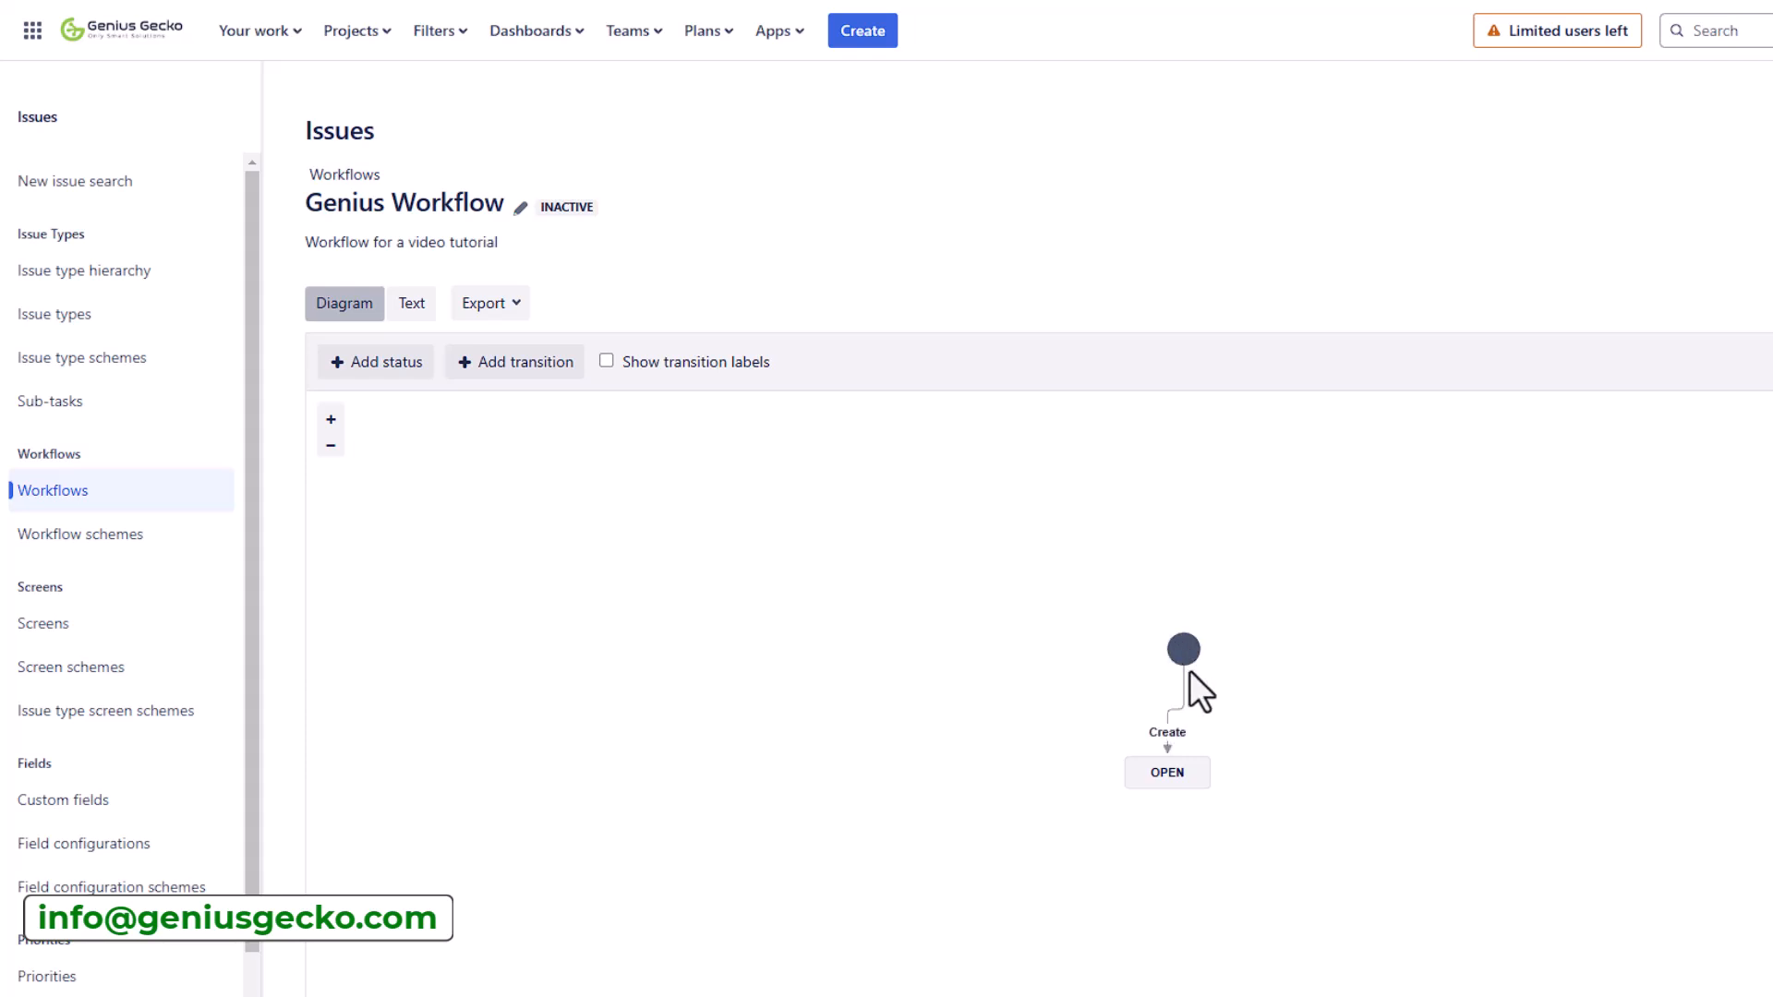
Add the existing status In Progress to the workflow without allowing all statuses to transition to it.
click(386, 374)
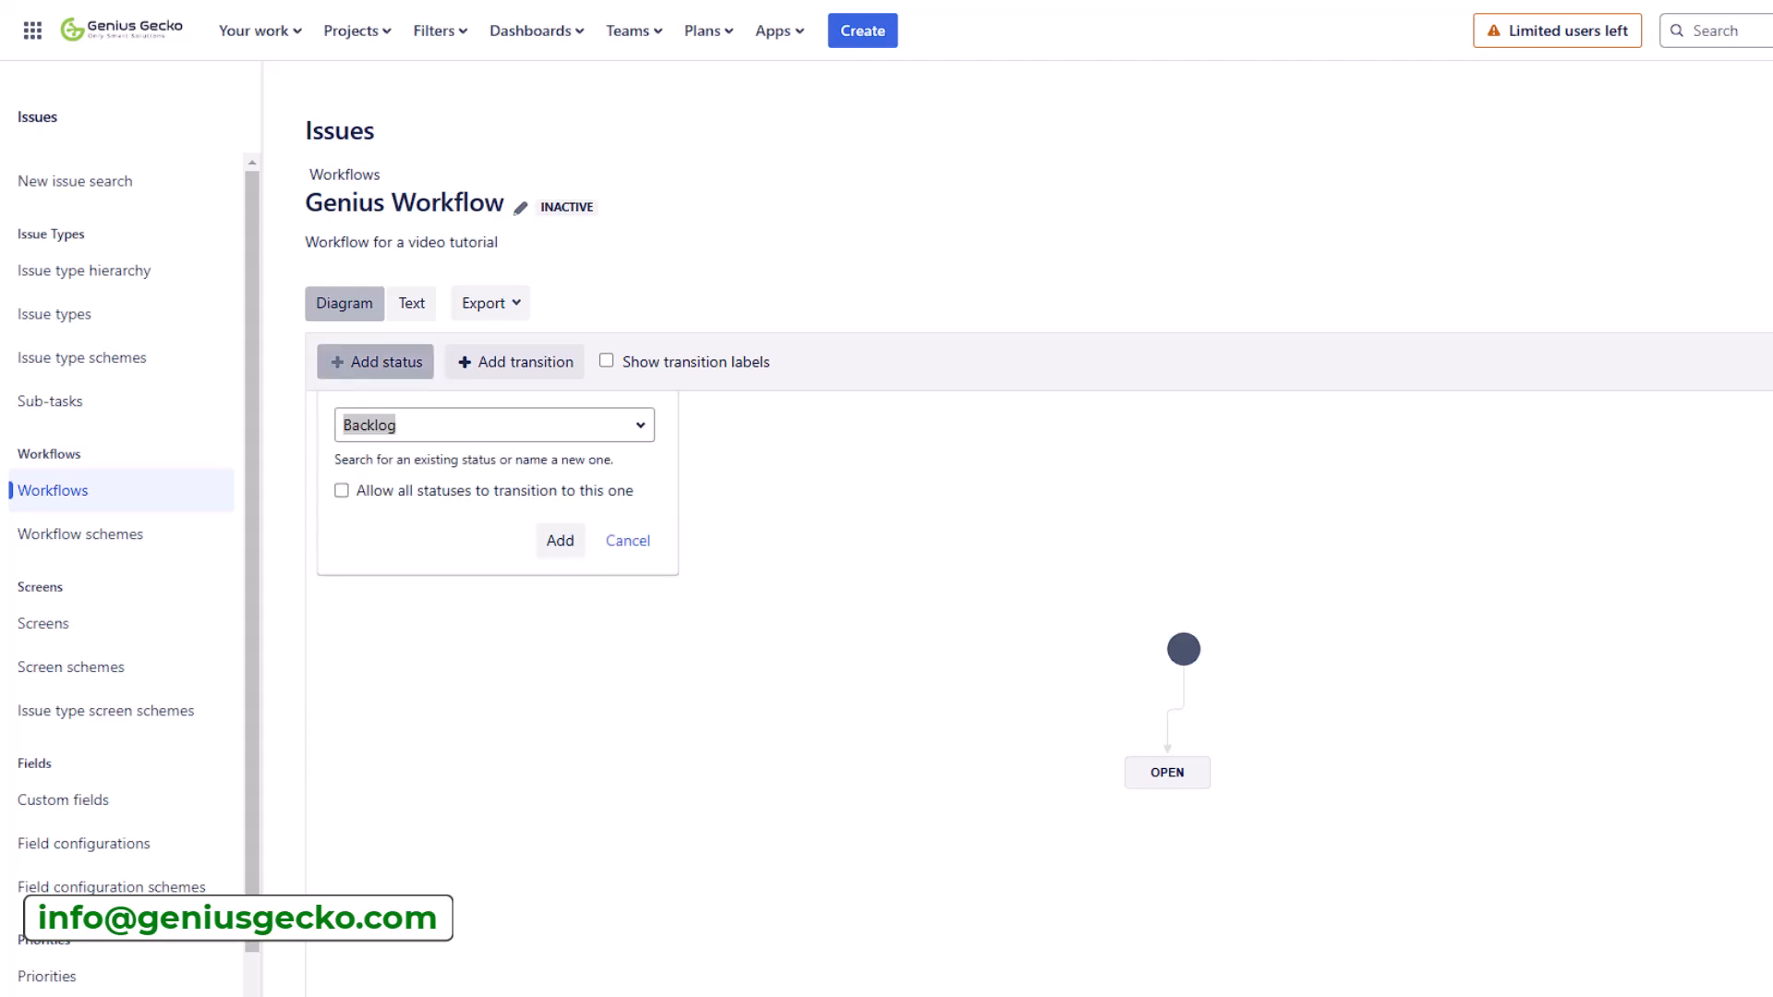
click(437, 423)
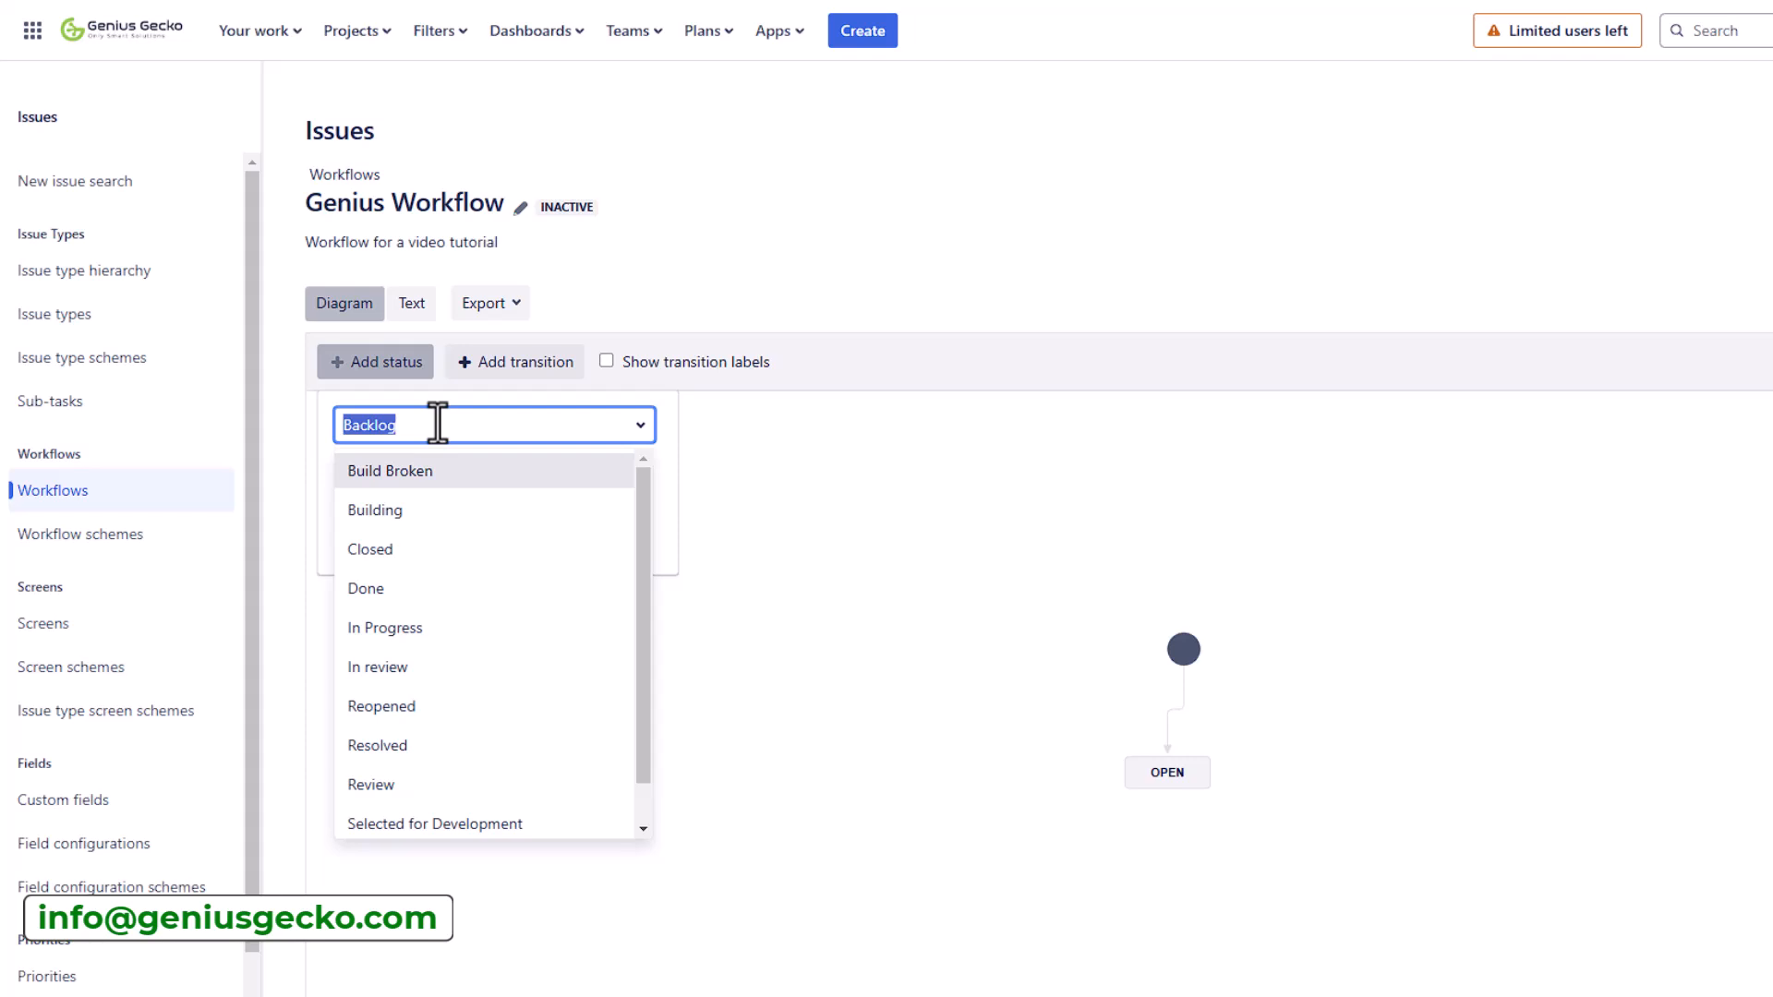
text(In)
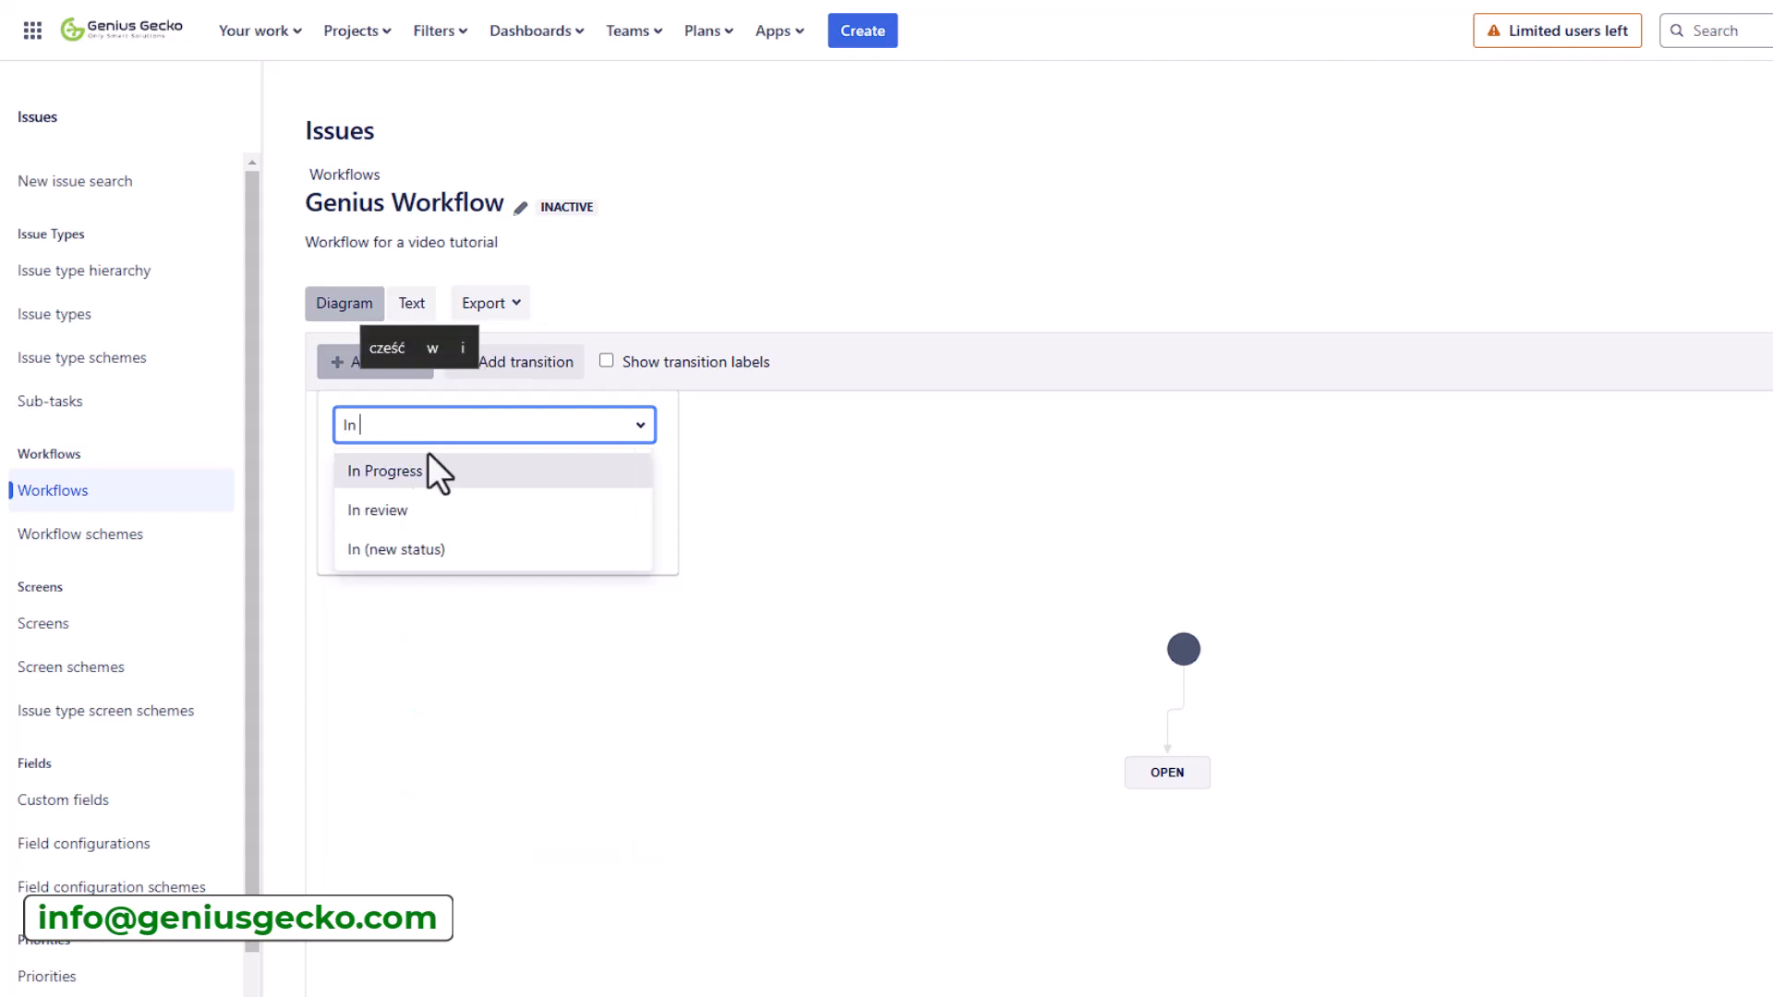
click(423, 471)
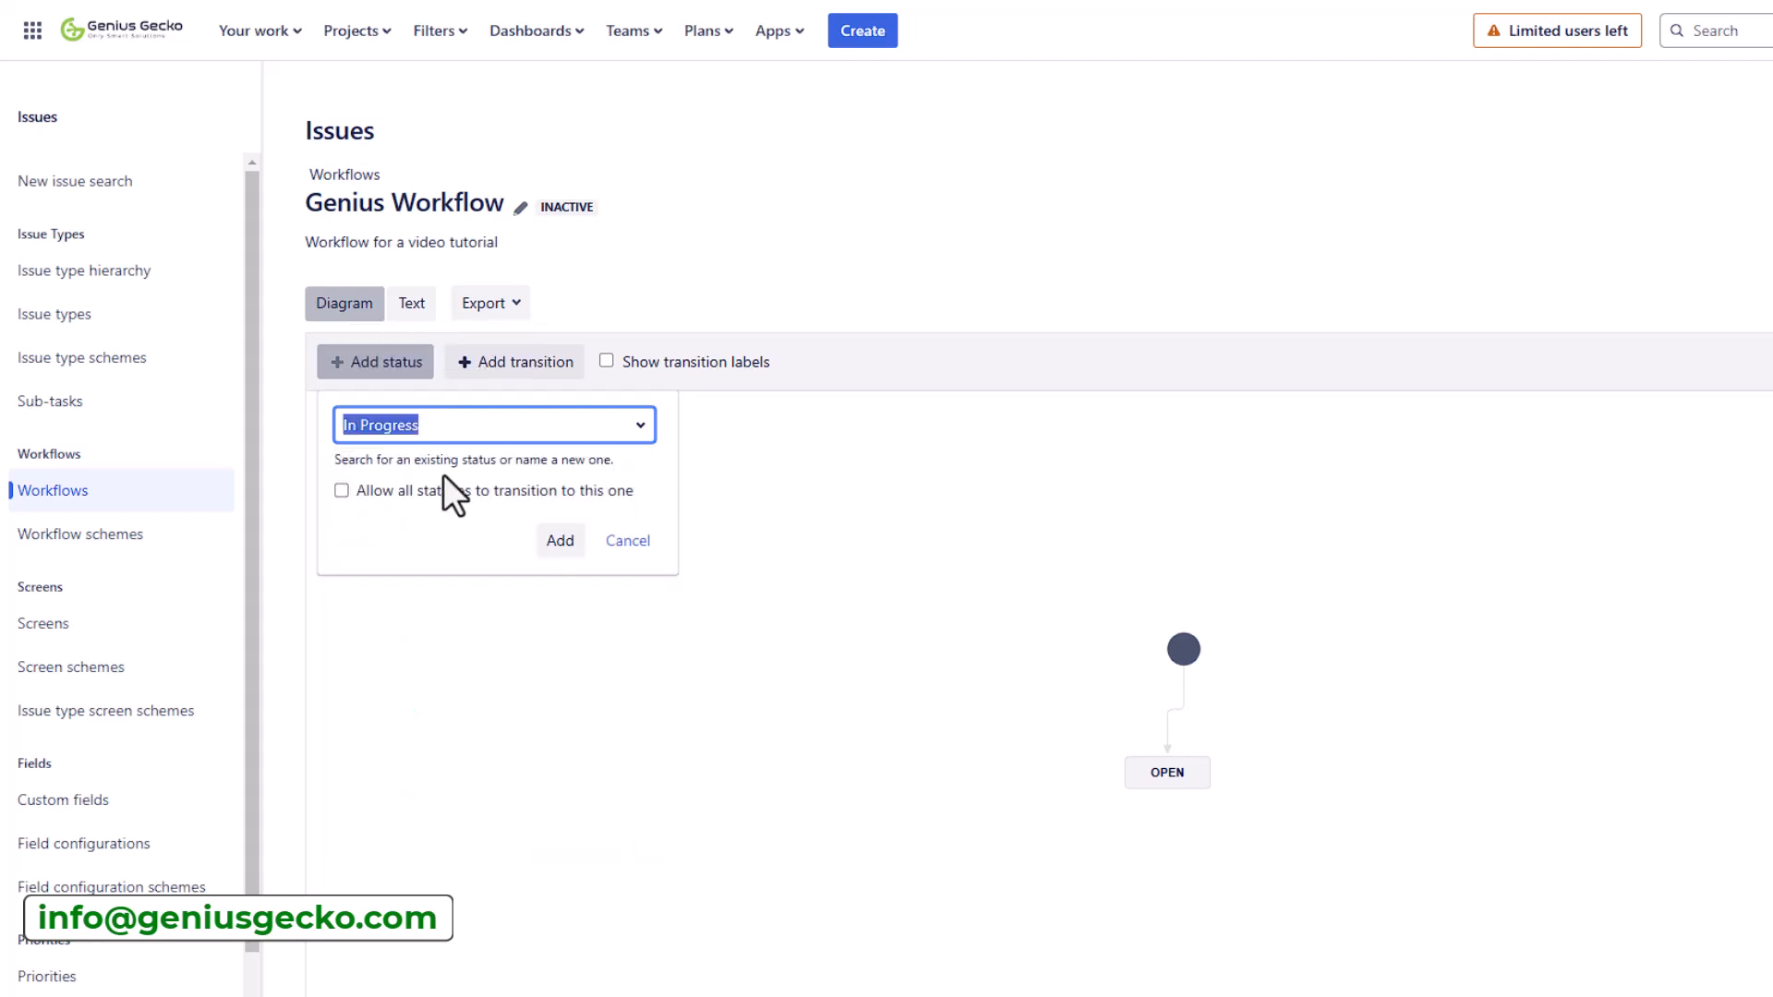
click(554, 545)
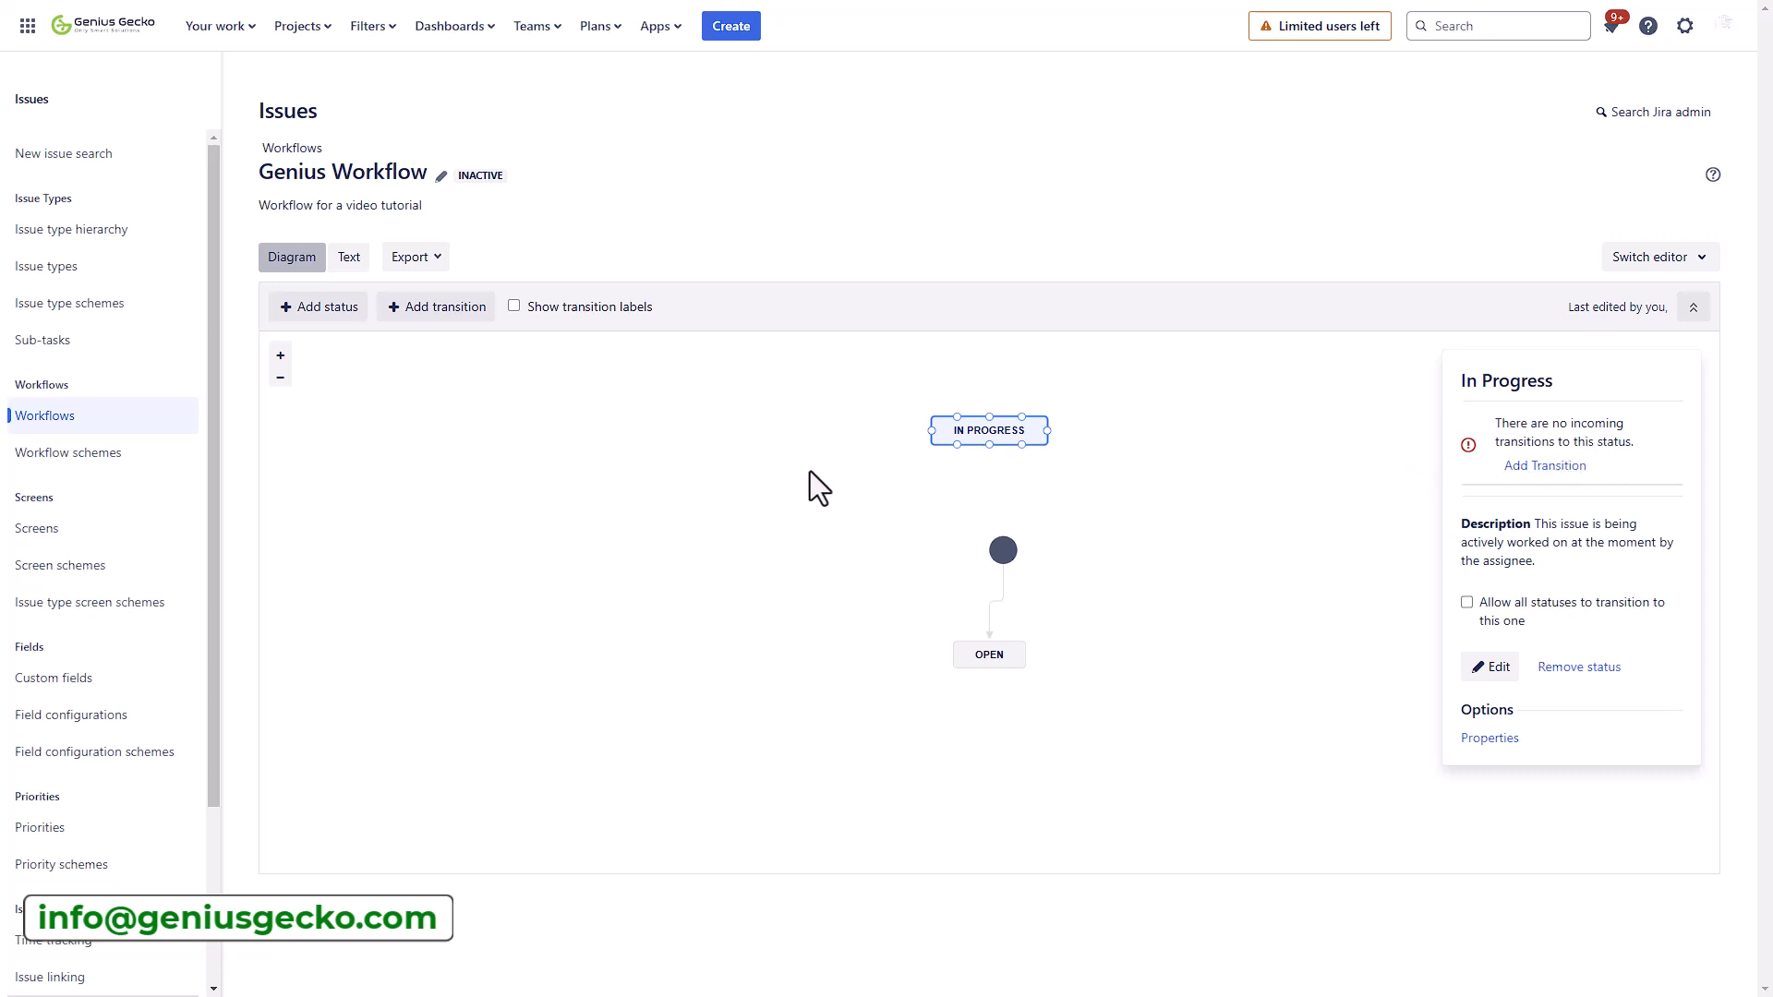
Add the existing status In review and allow all statuses to transition to it.
click(304, 311)
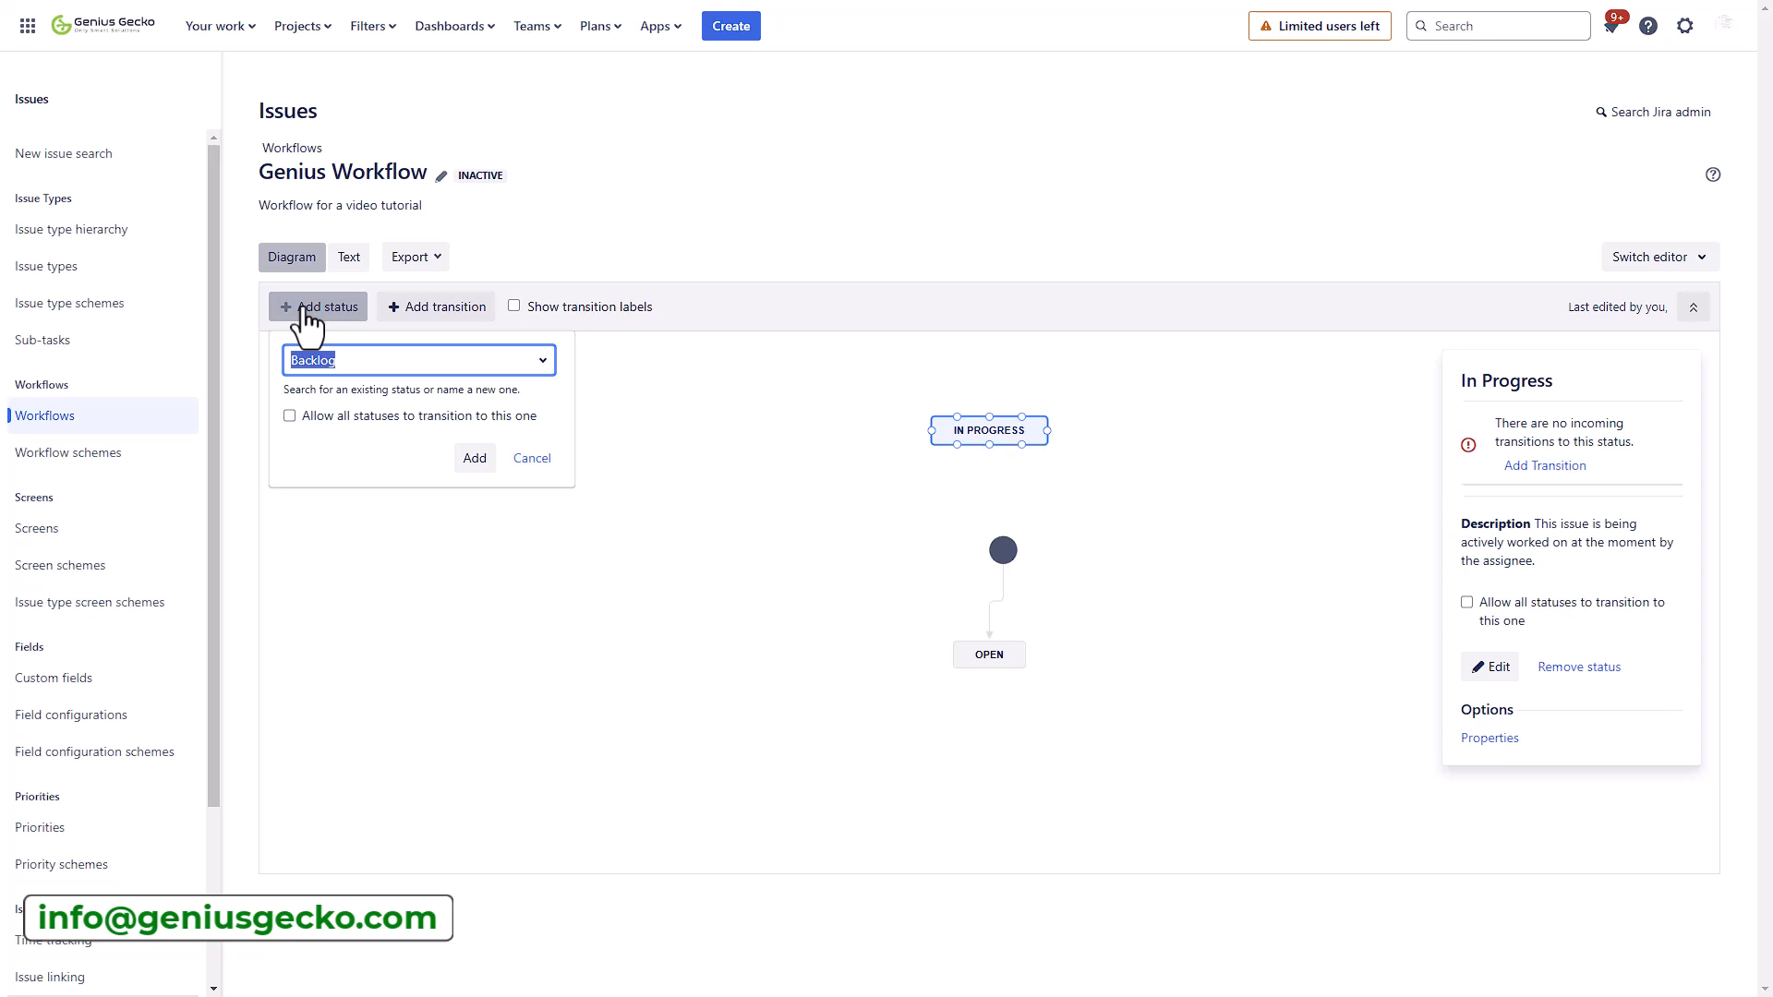
text(In review)
click(305, 396)
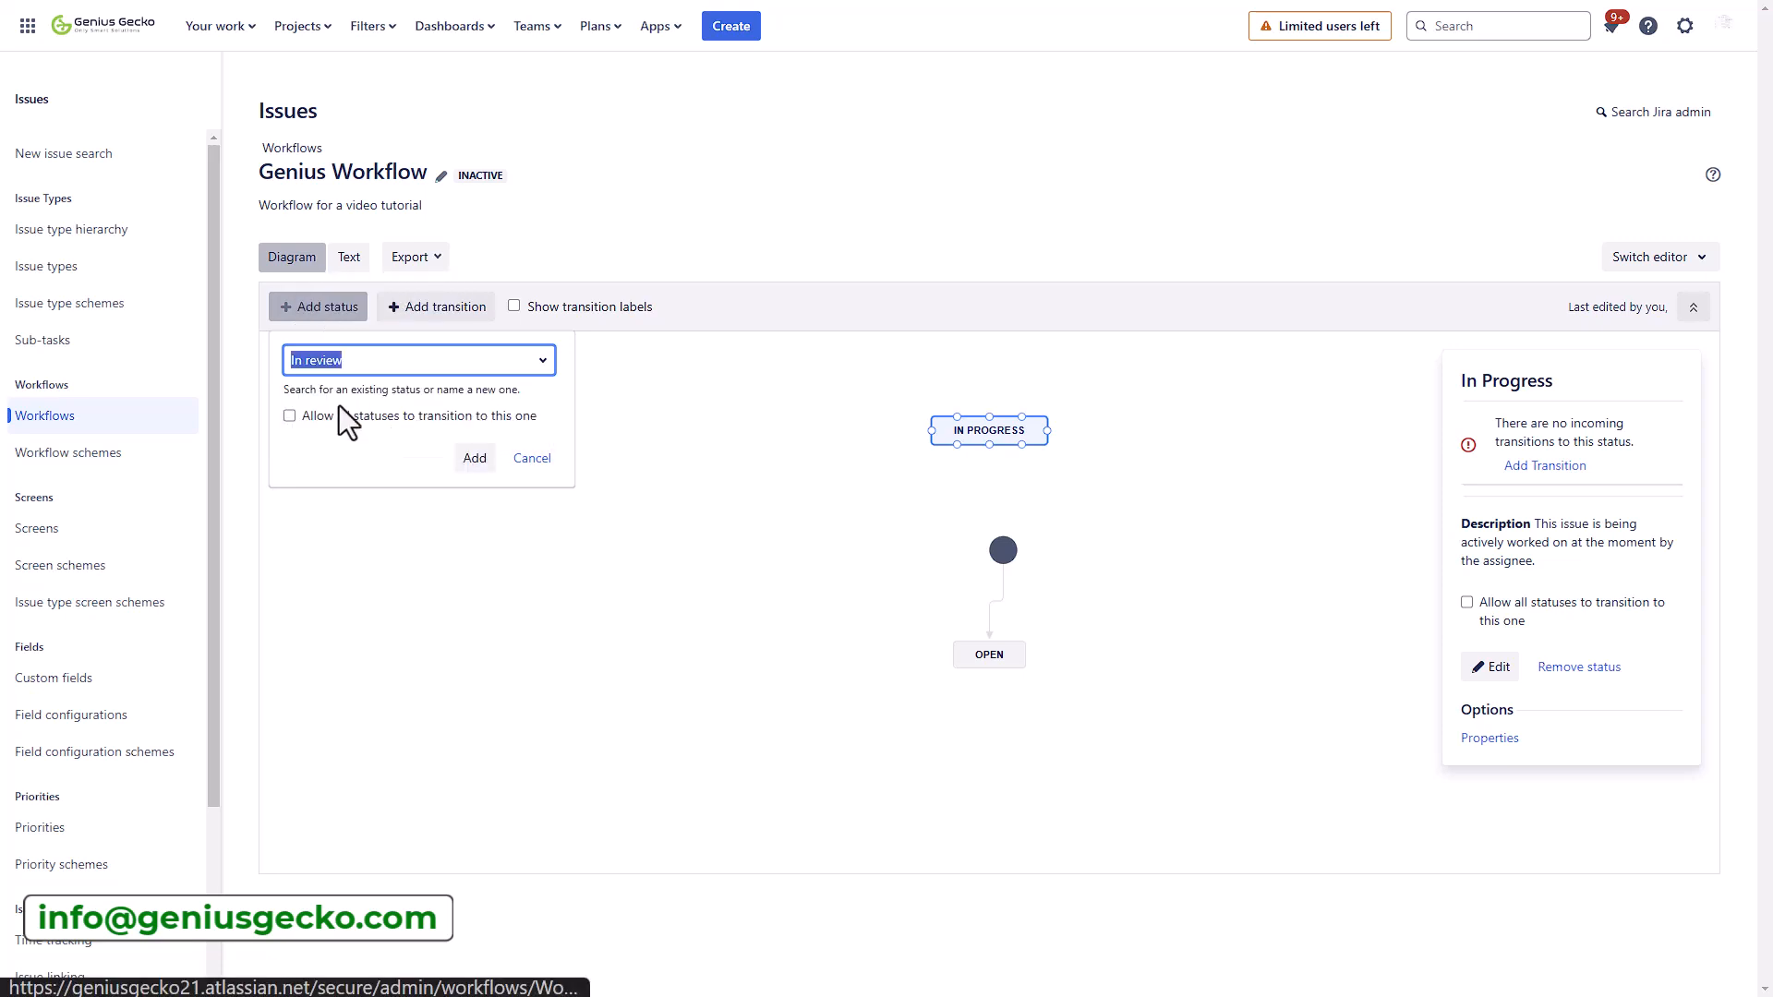
click(292, 416)
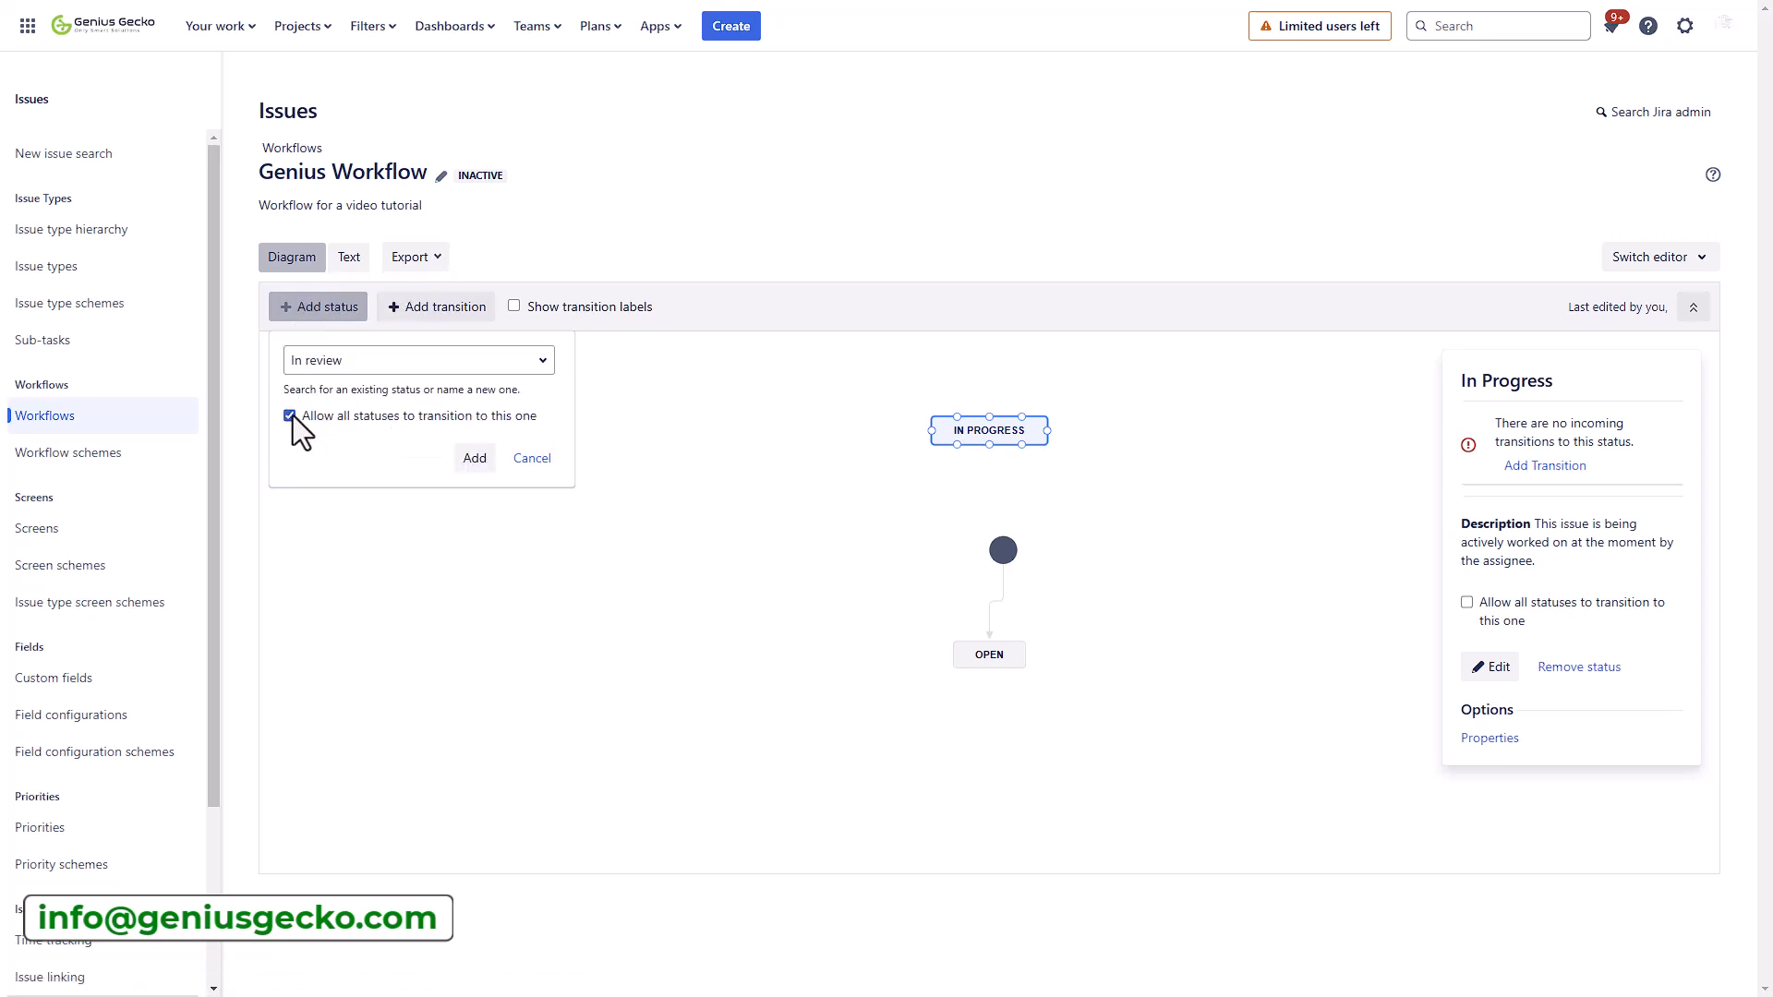
click(467, 460)
Move the In Progress status to the upper left of the start point and place In review below Open in the diagram.
drag(985, 444, 865, 494)
drag(981, 430, 993, 762)
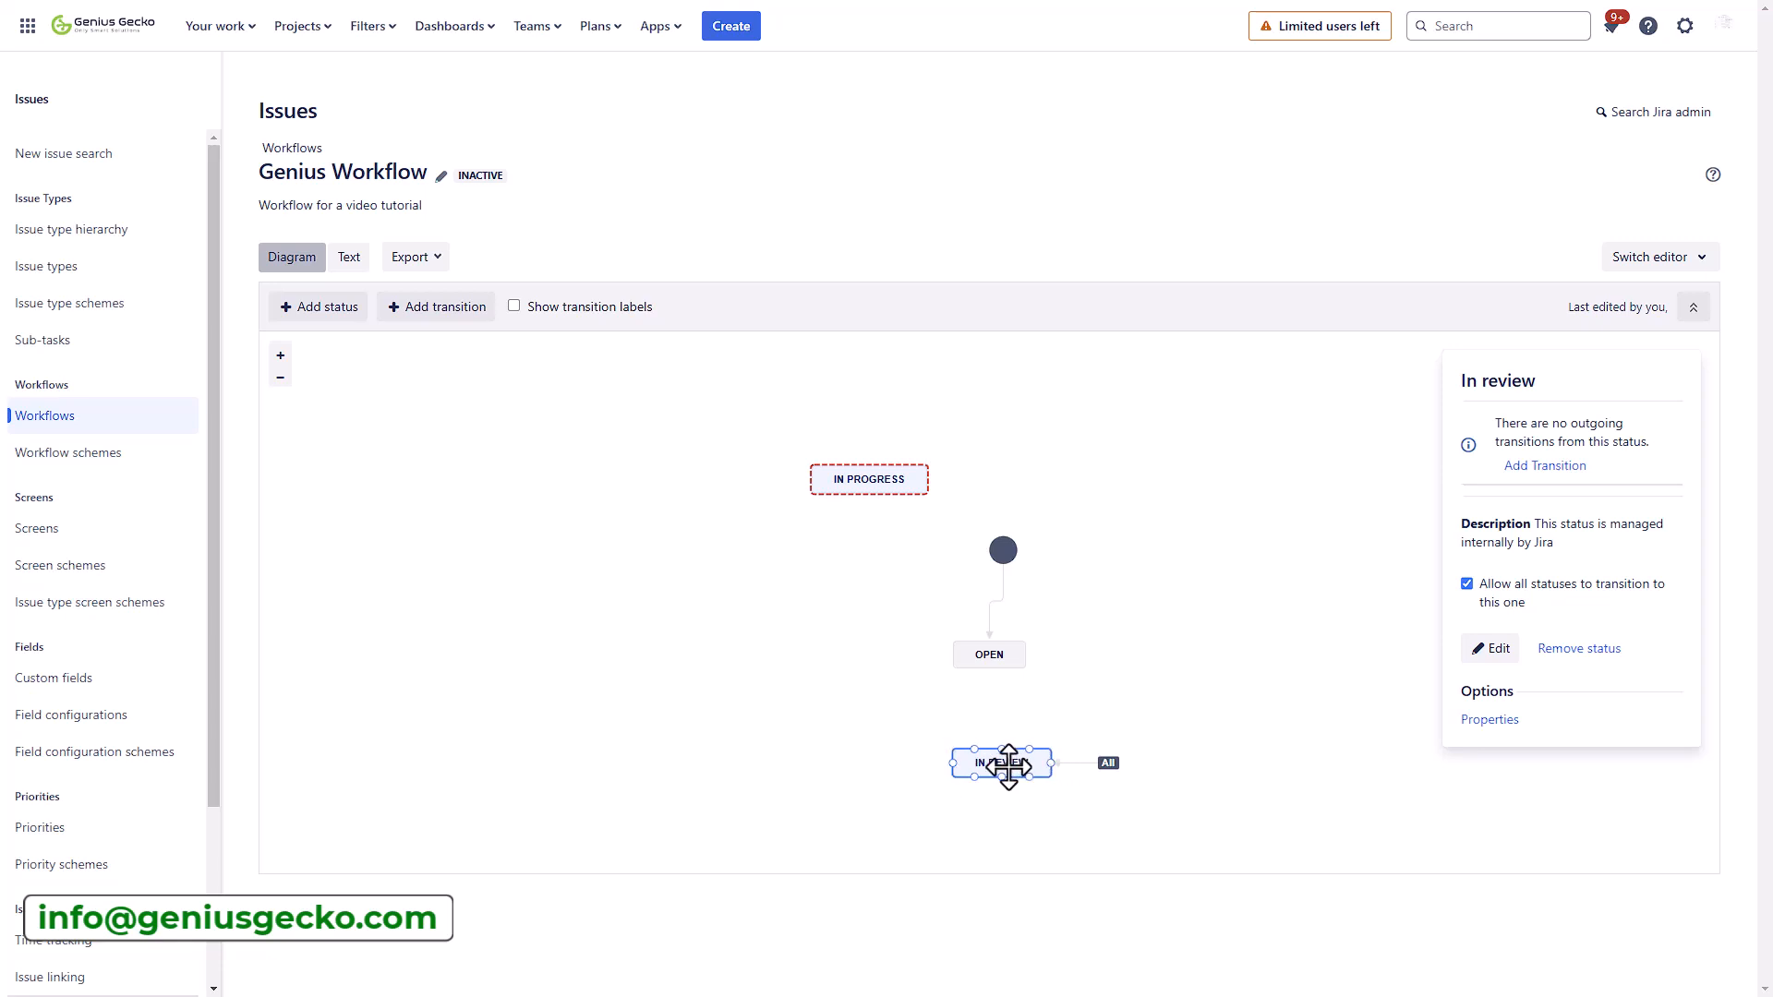
click(574, 634)
Create a new status named Approved in the In Progress category, with all statuses allowed to transition to it.
click(323, 310)
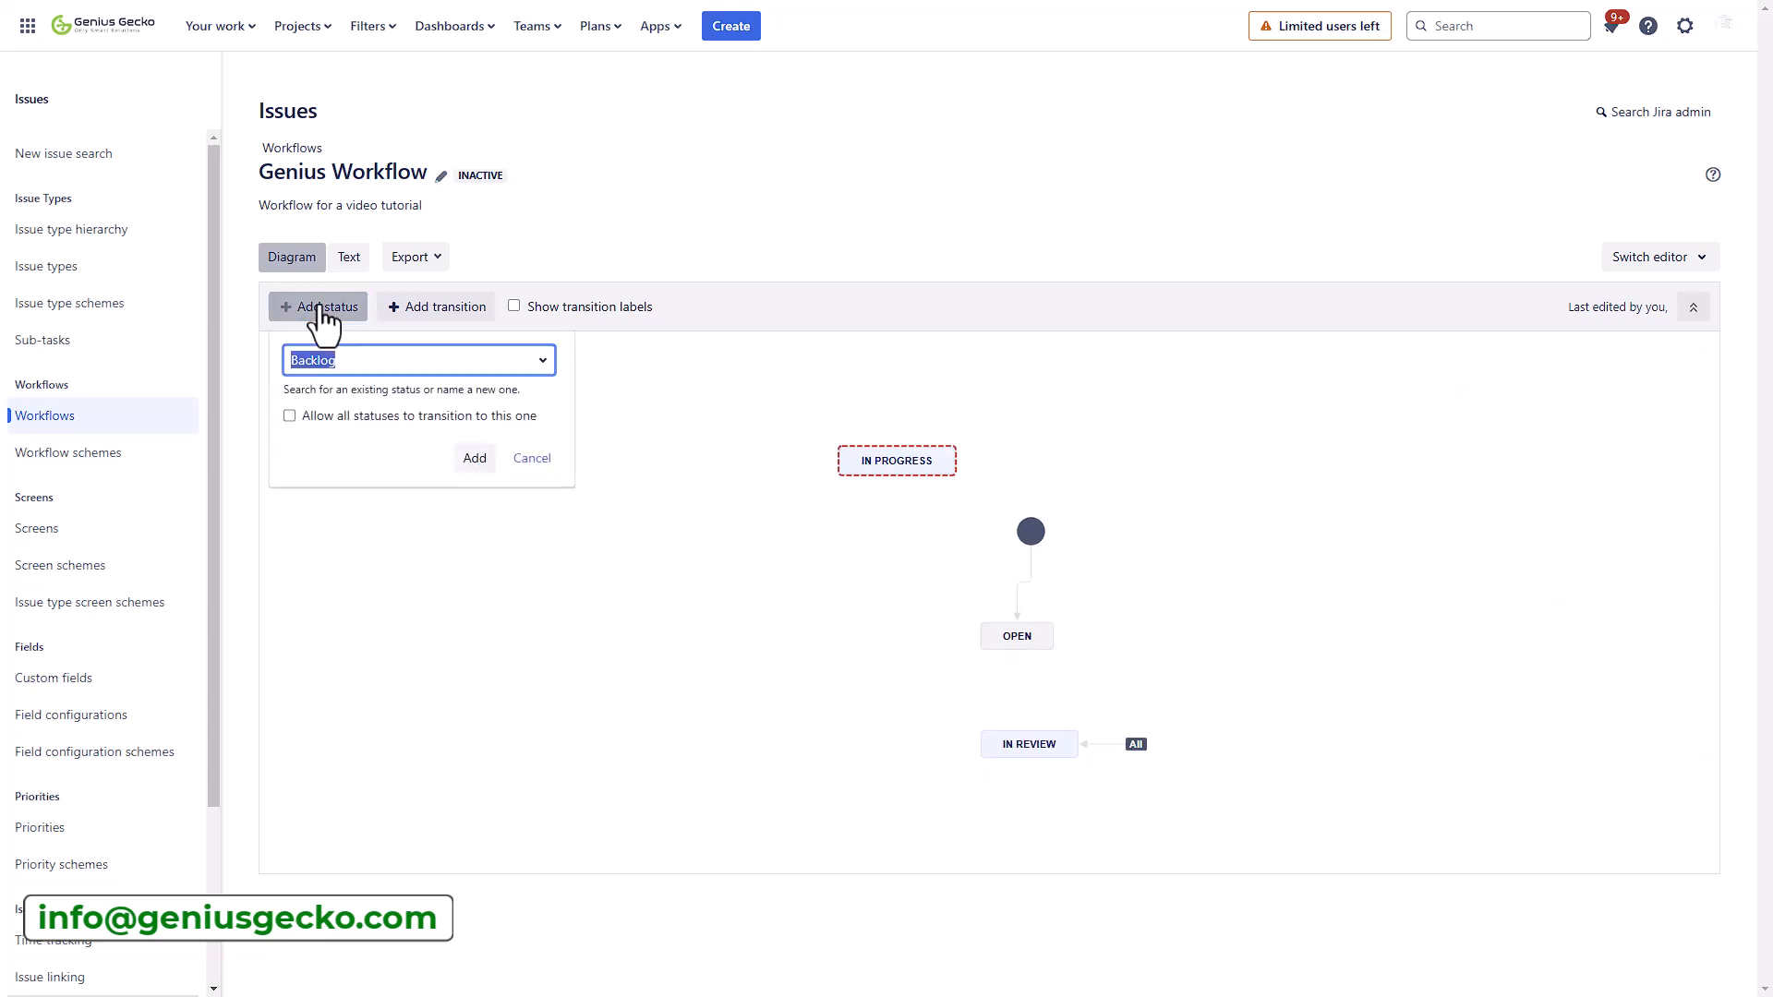
text(A)
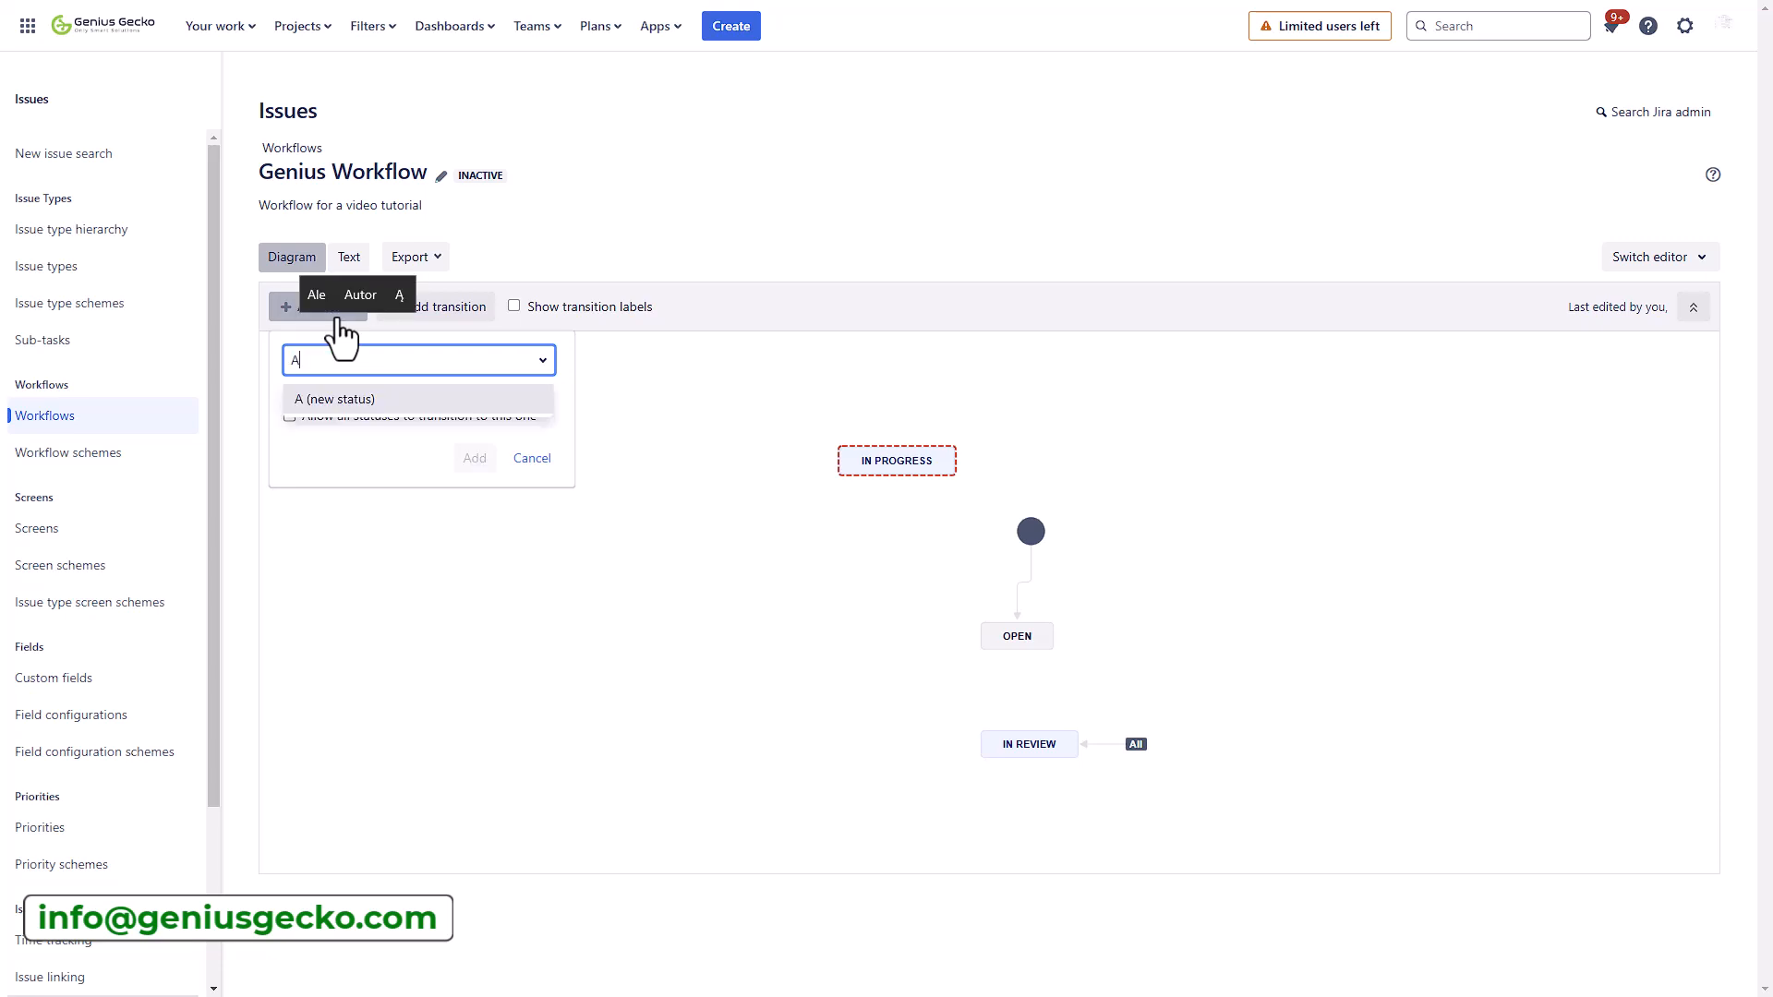
text(p)
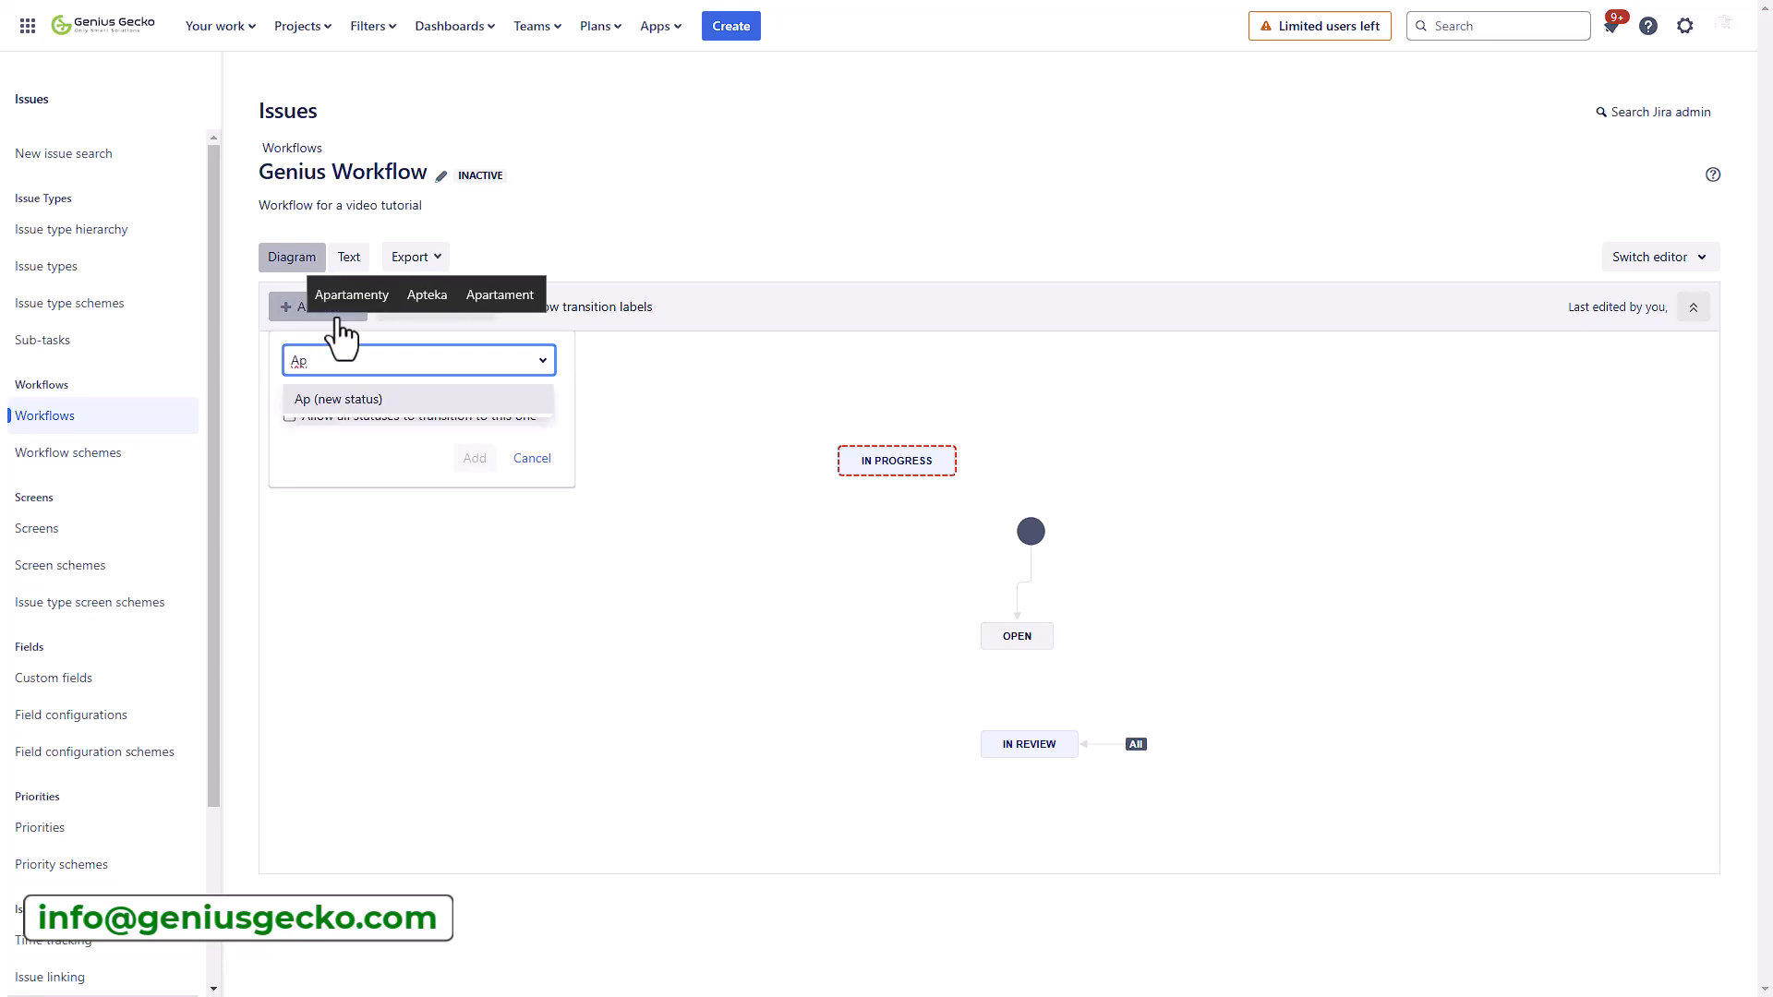
text(proved)
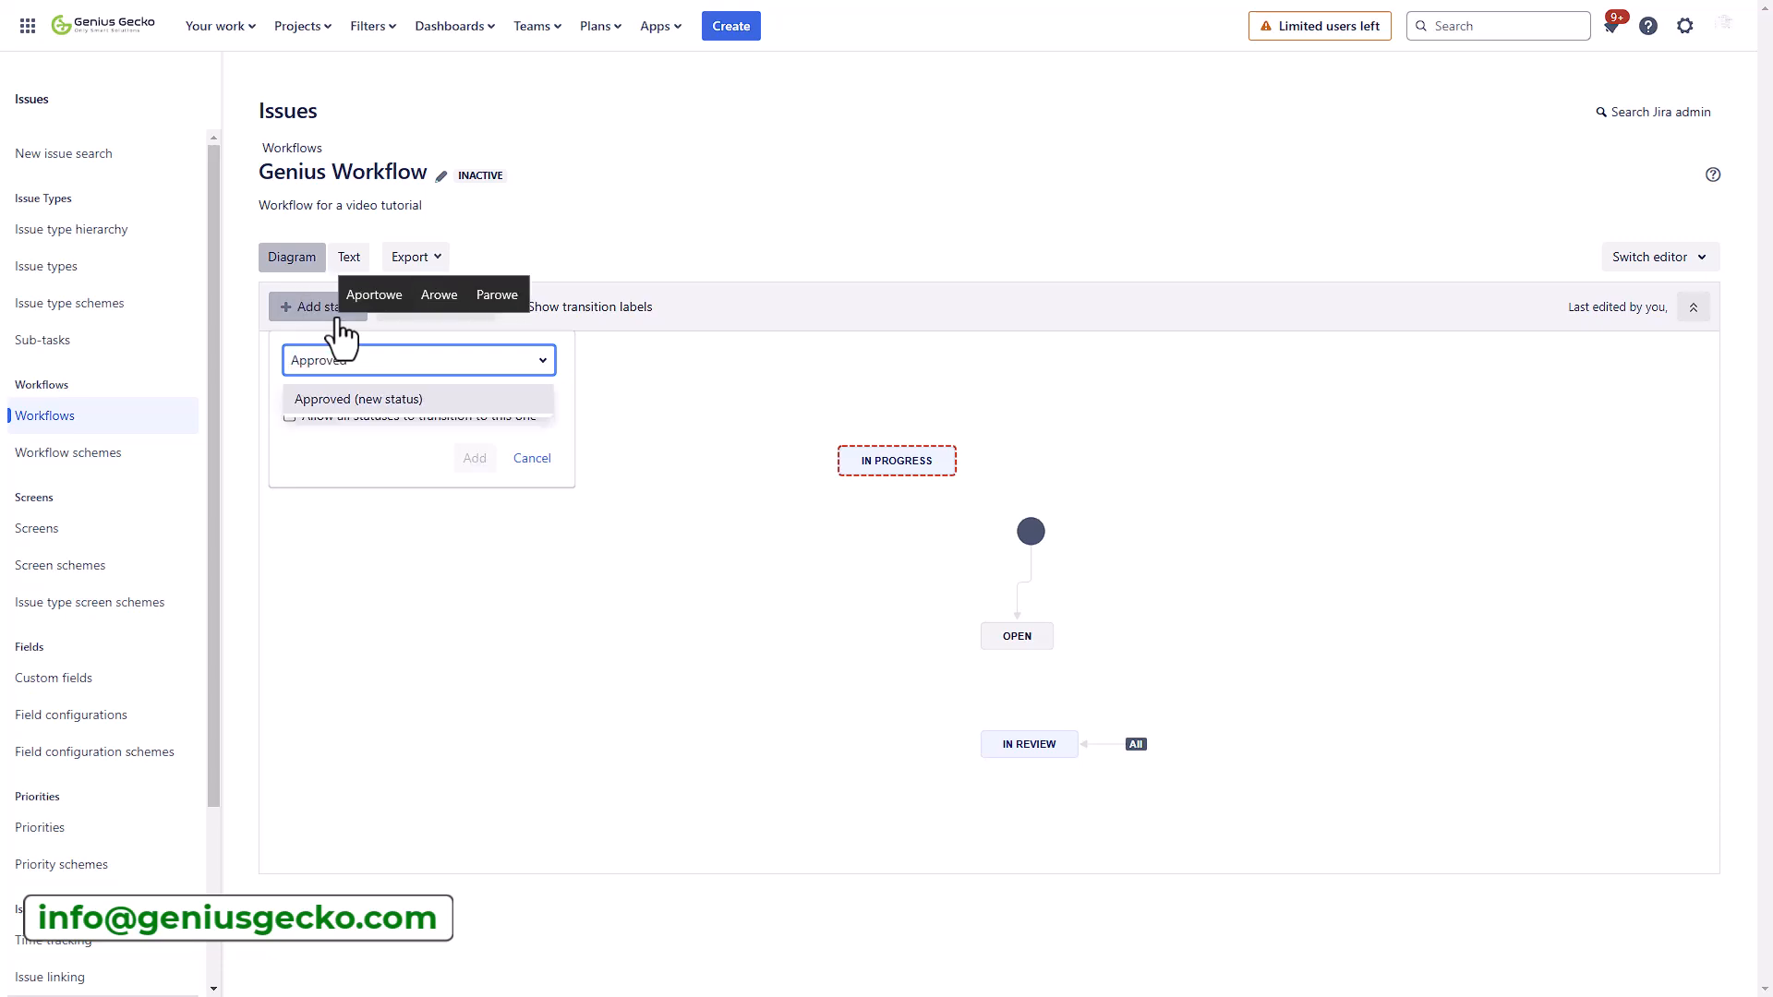
click(320, 402)
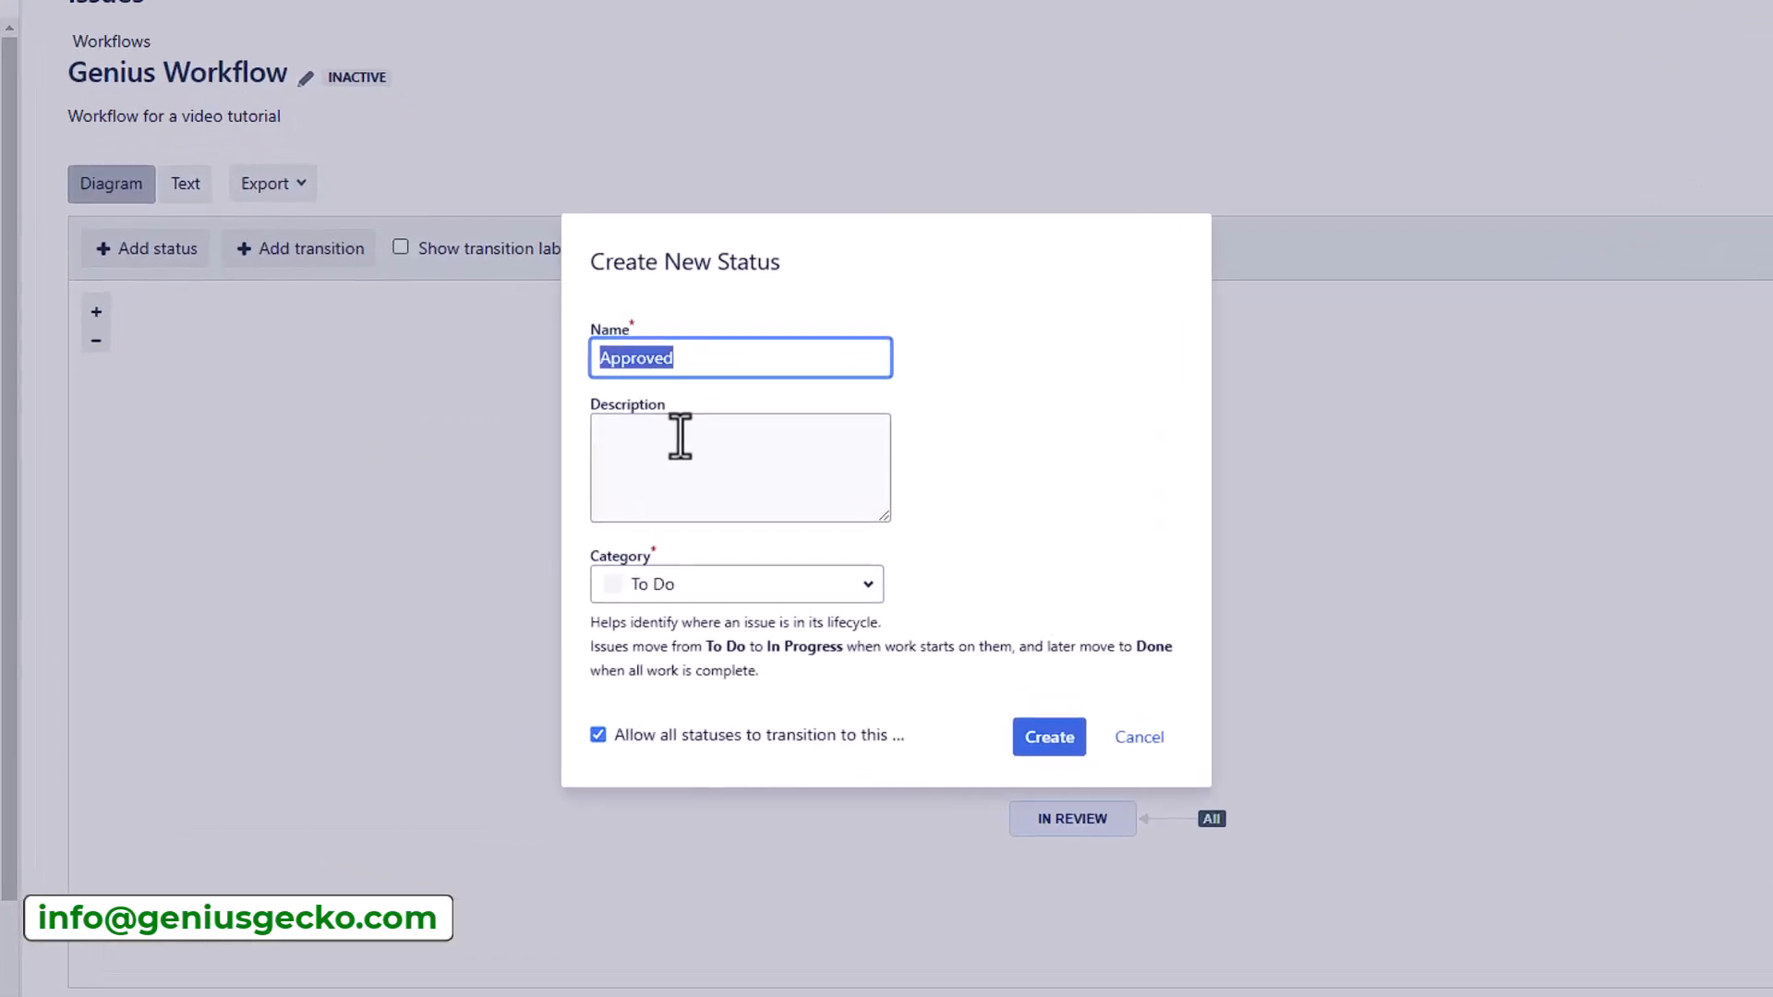
click(699, 573)
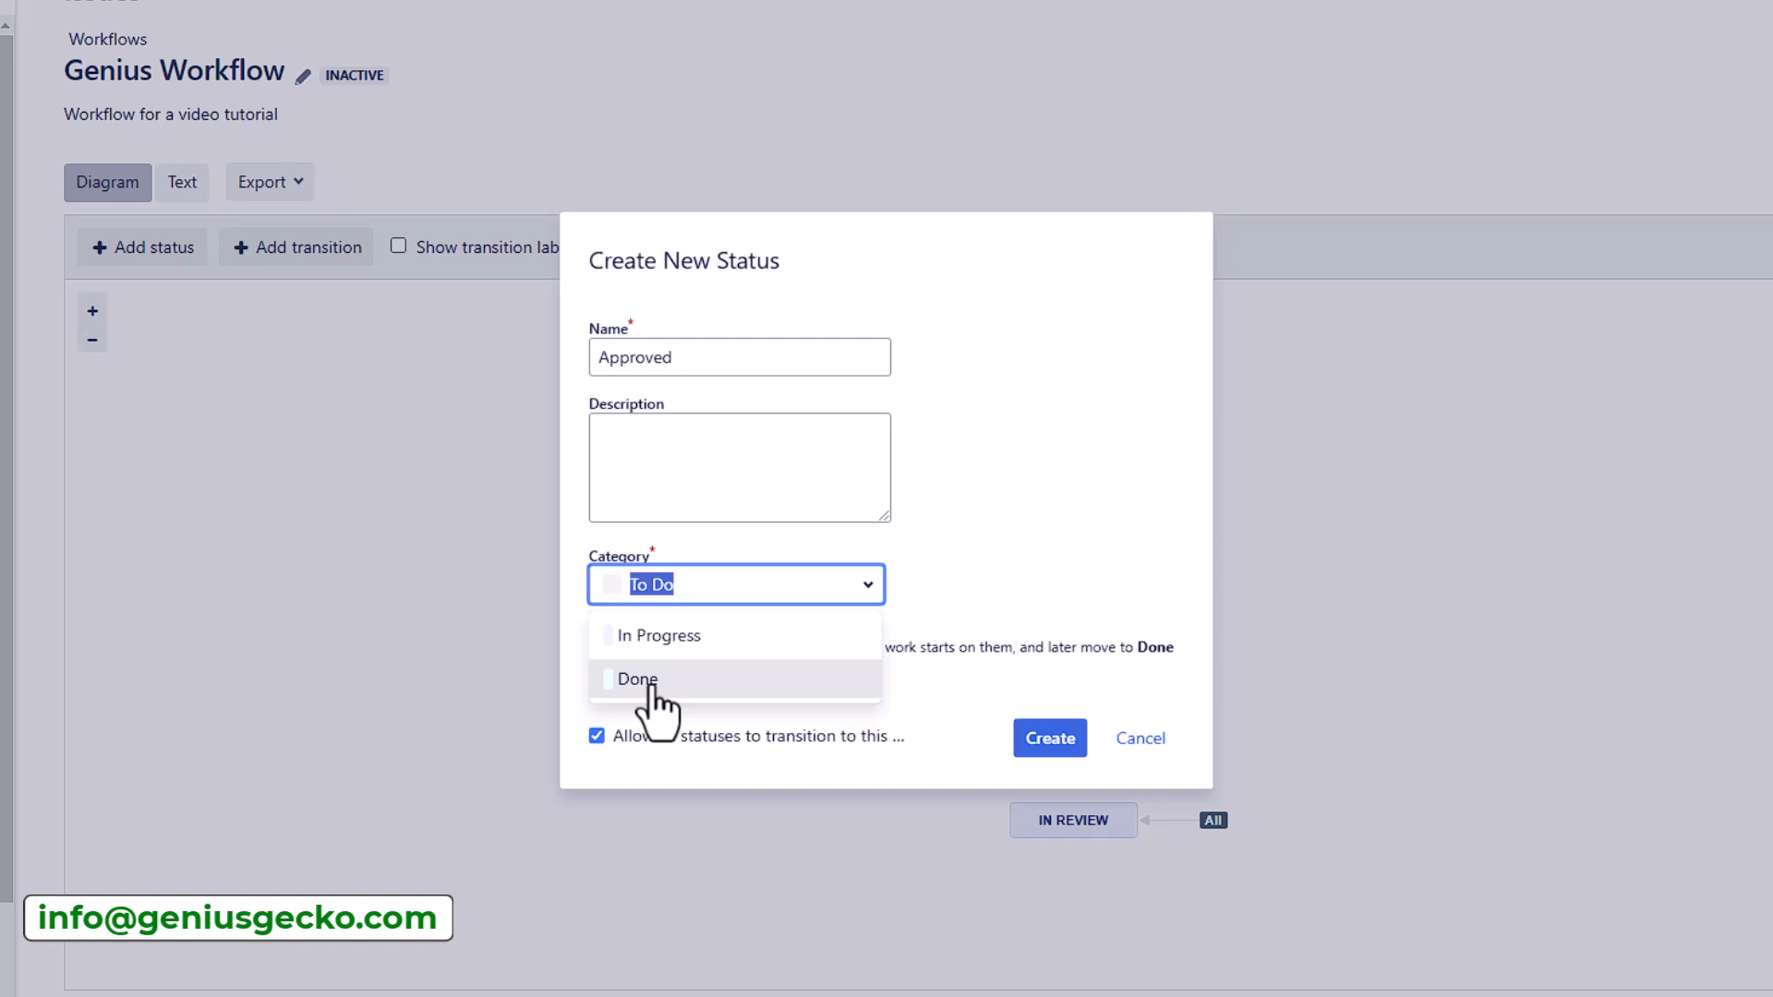
click(683, 639)
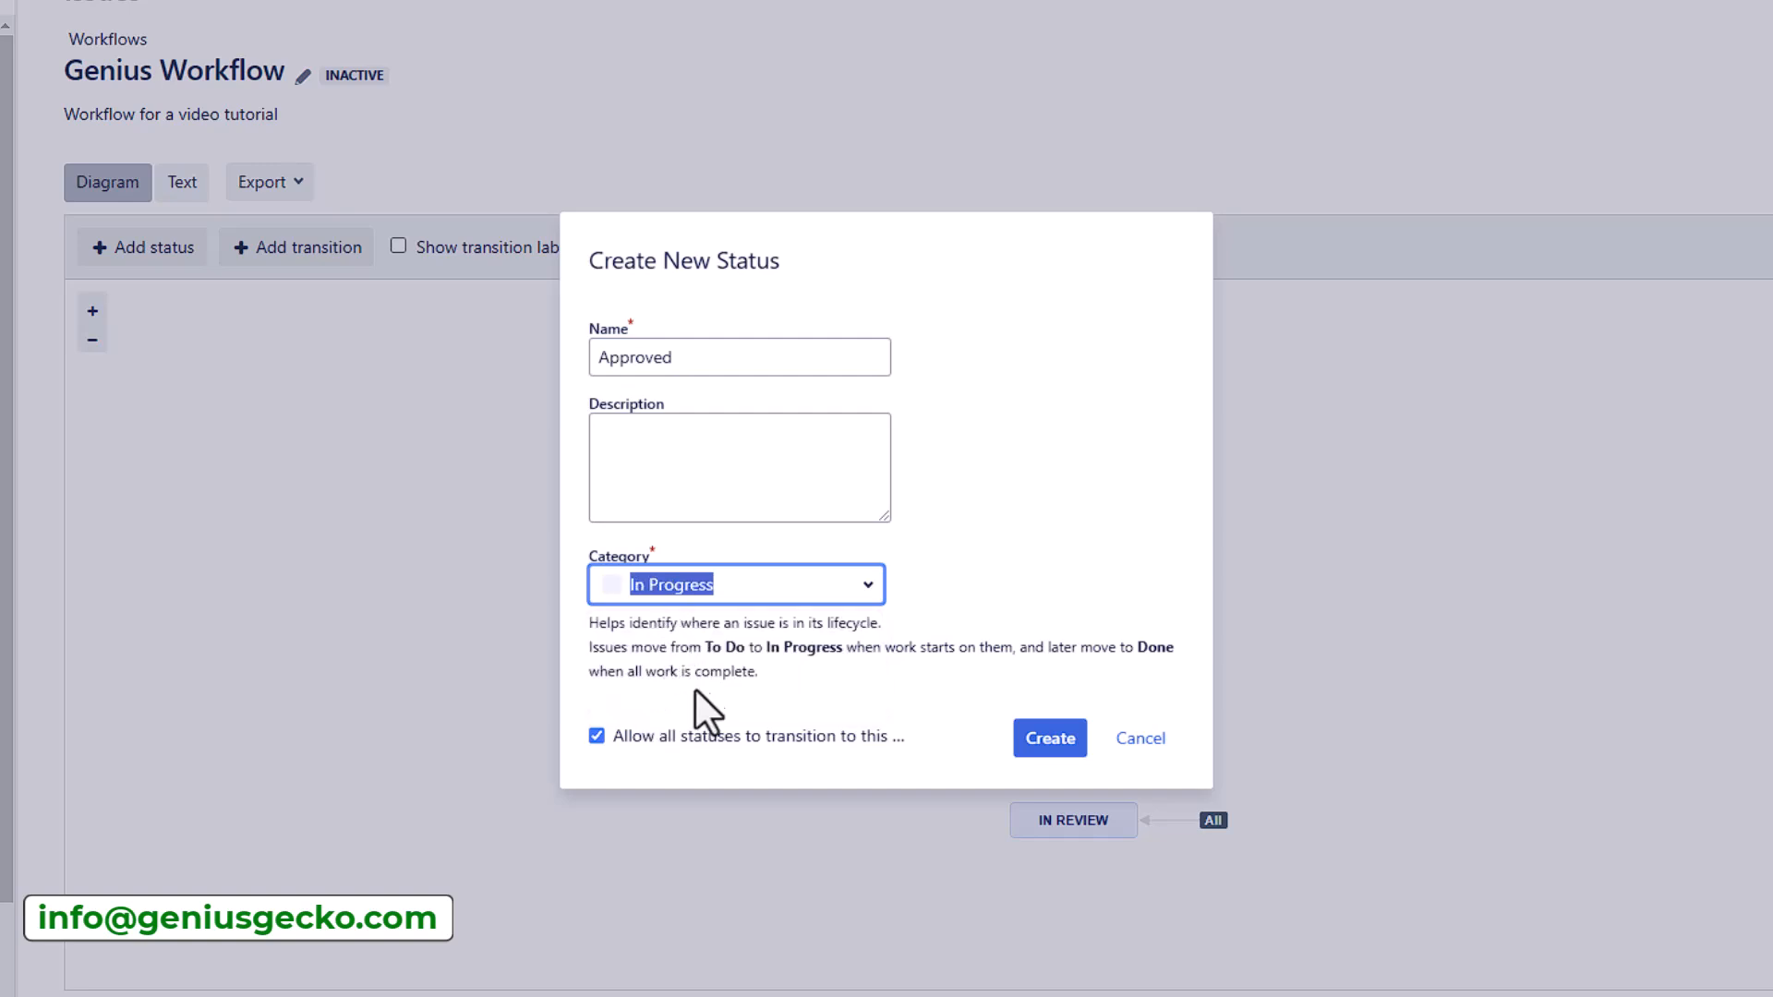
click(1014, 739)
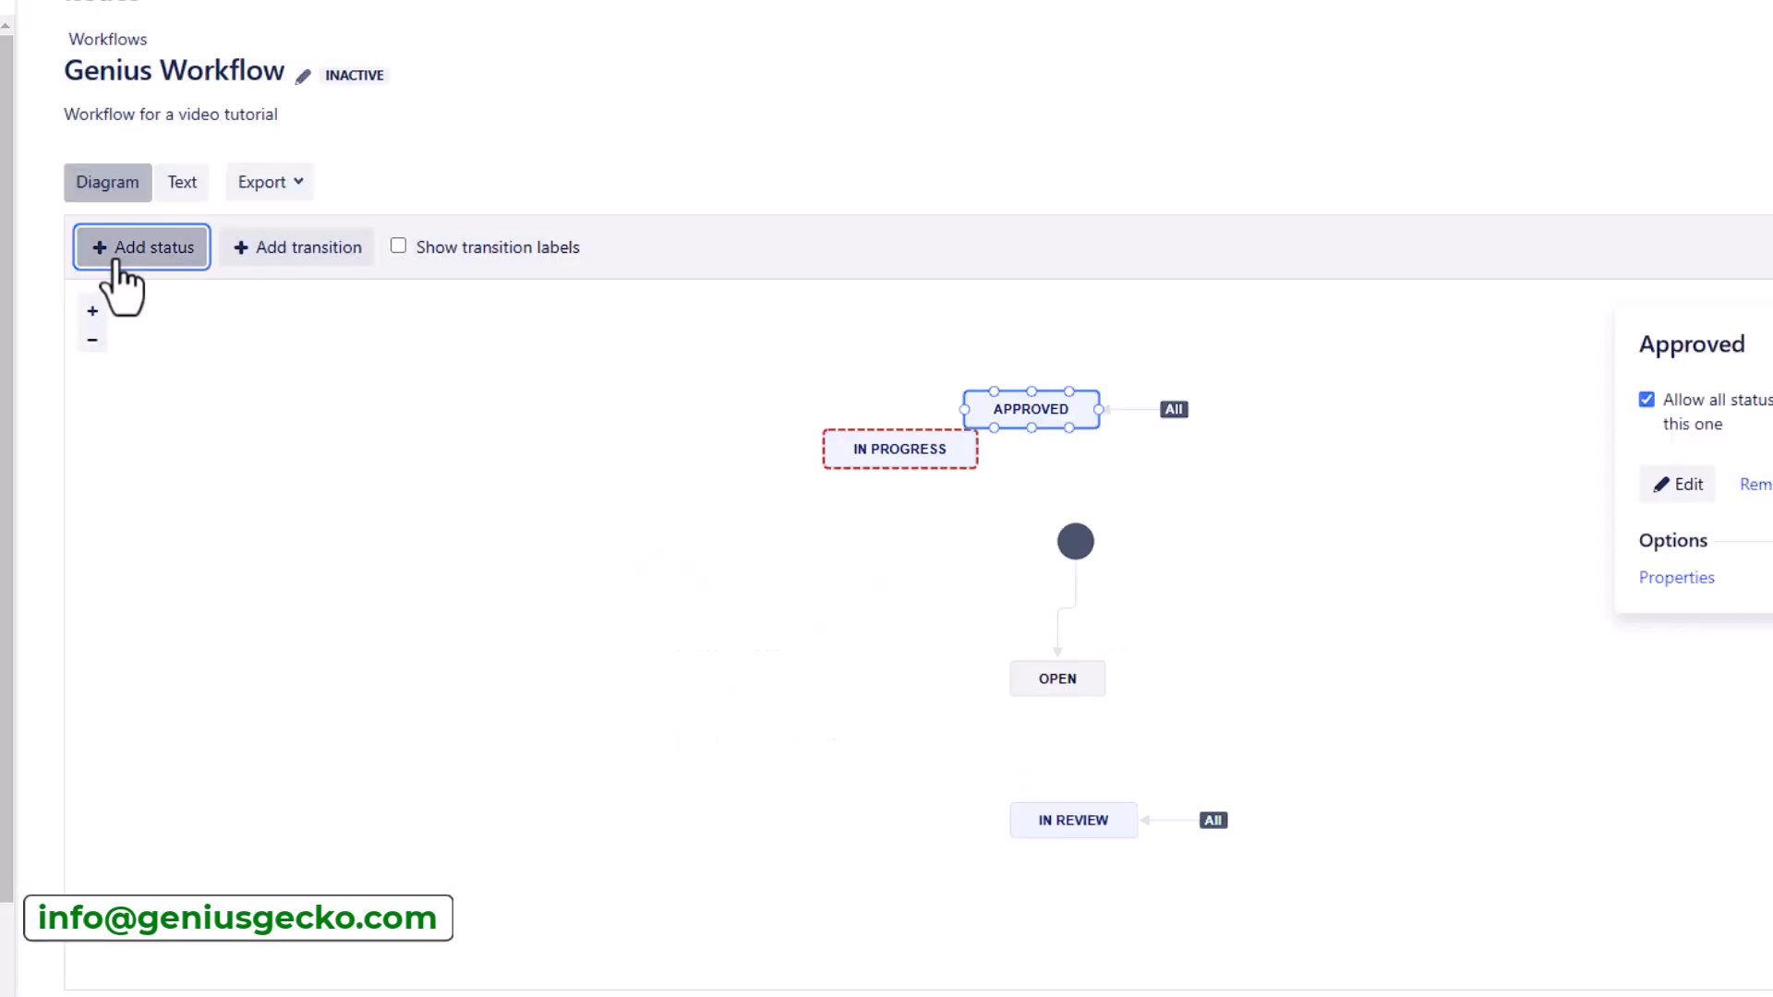
Add the statuses Ready for Testing, Testing and Done to the workflow.
click(115, 257)
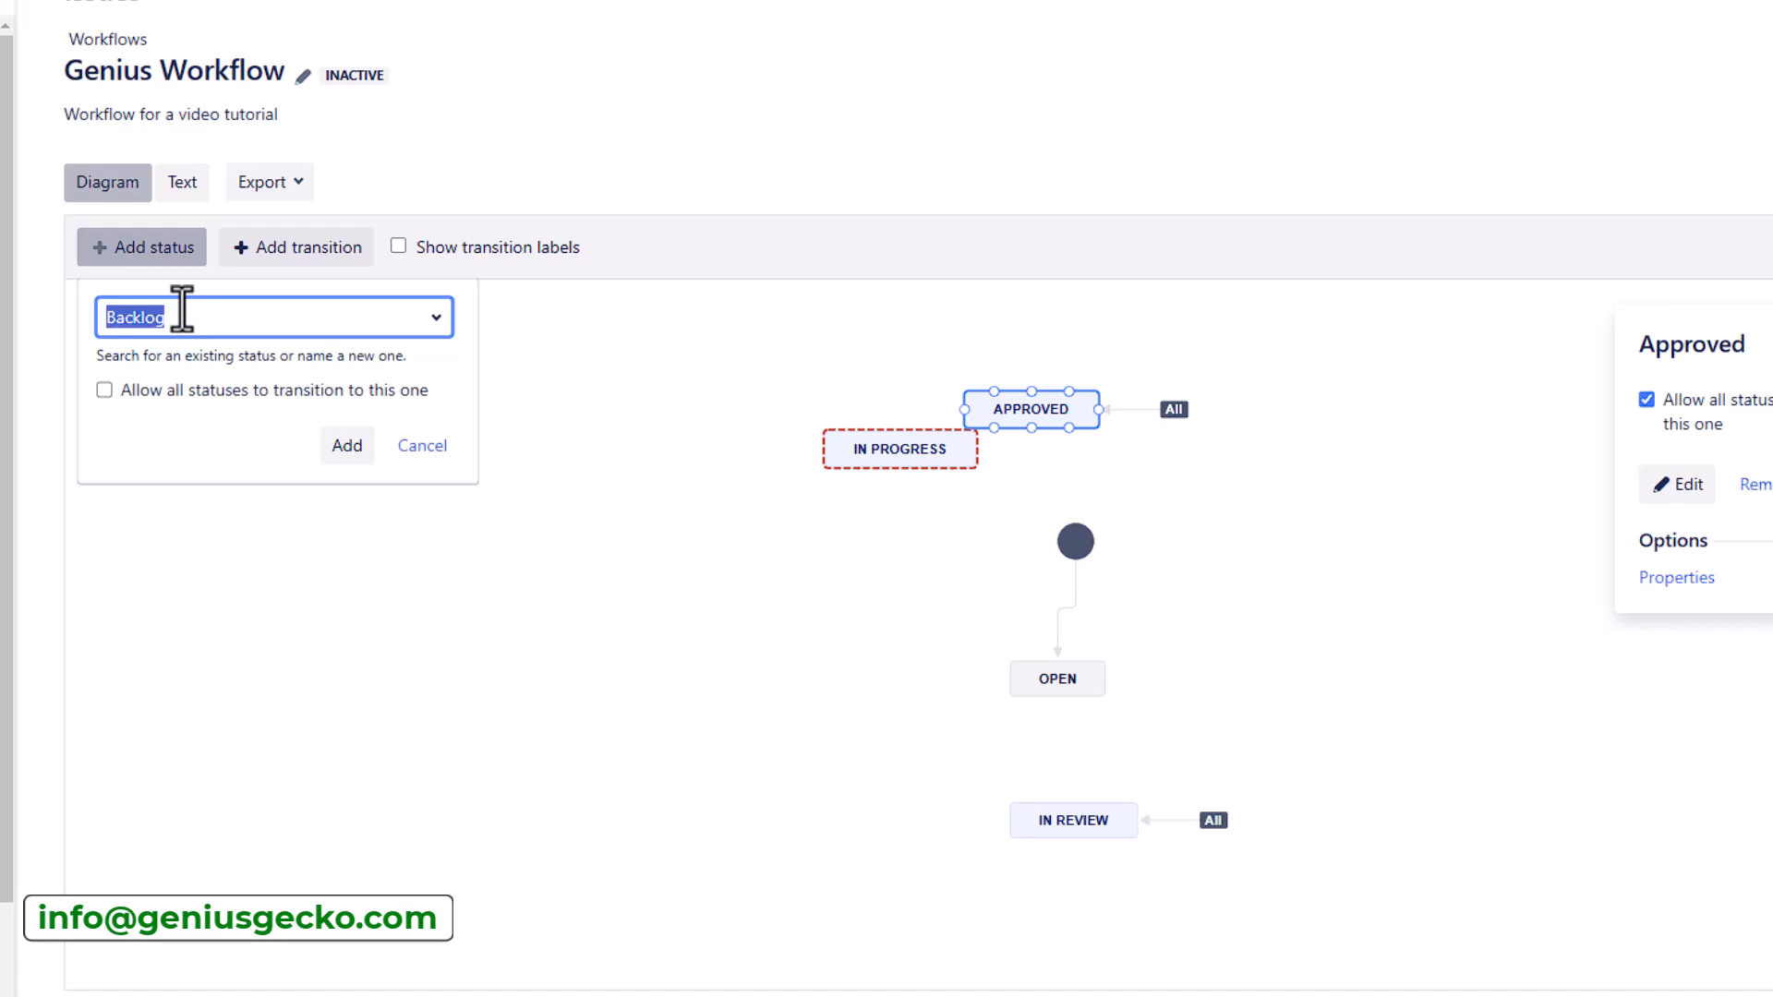
text(Ready for Testing)
key(Return)
click(142, 255)
text(Testing)
key(Return)
click(141, 251)
text(Done)
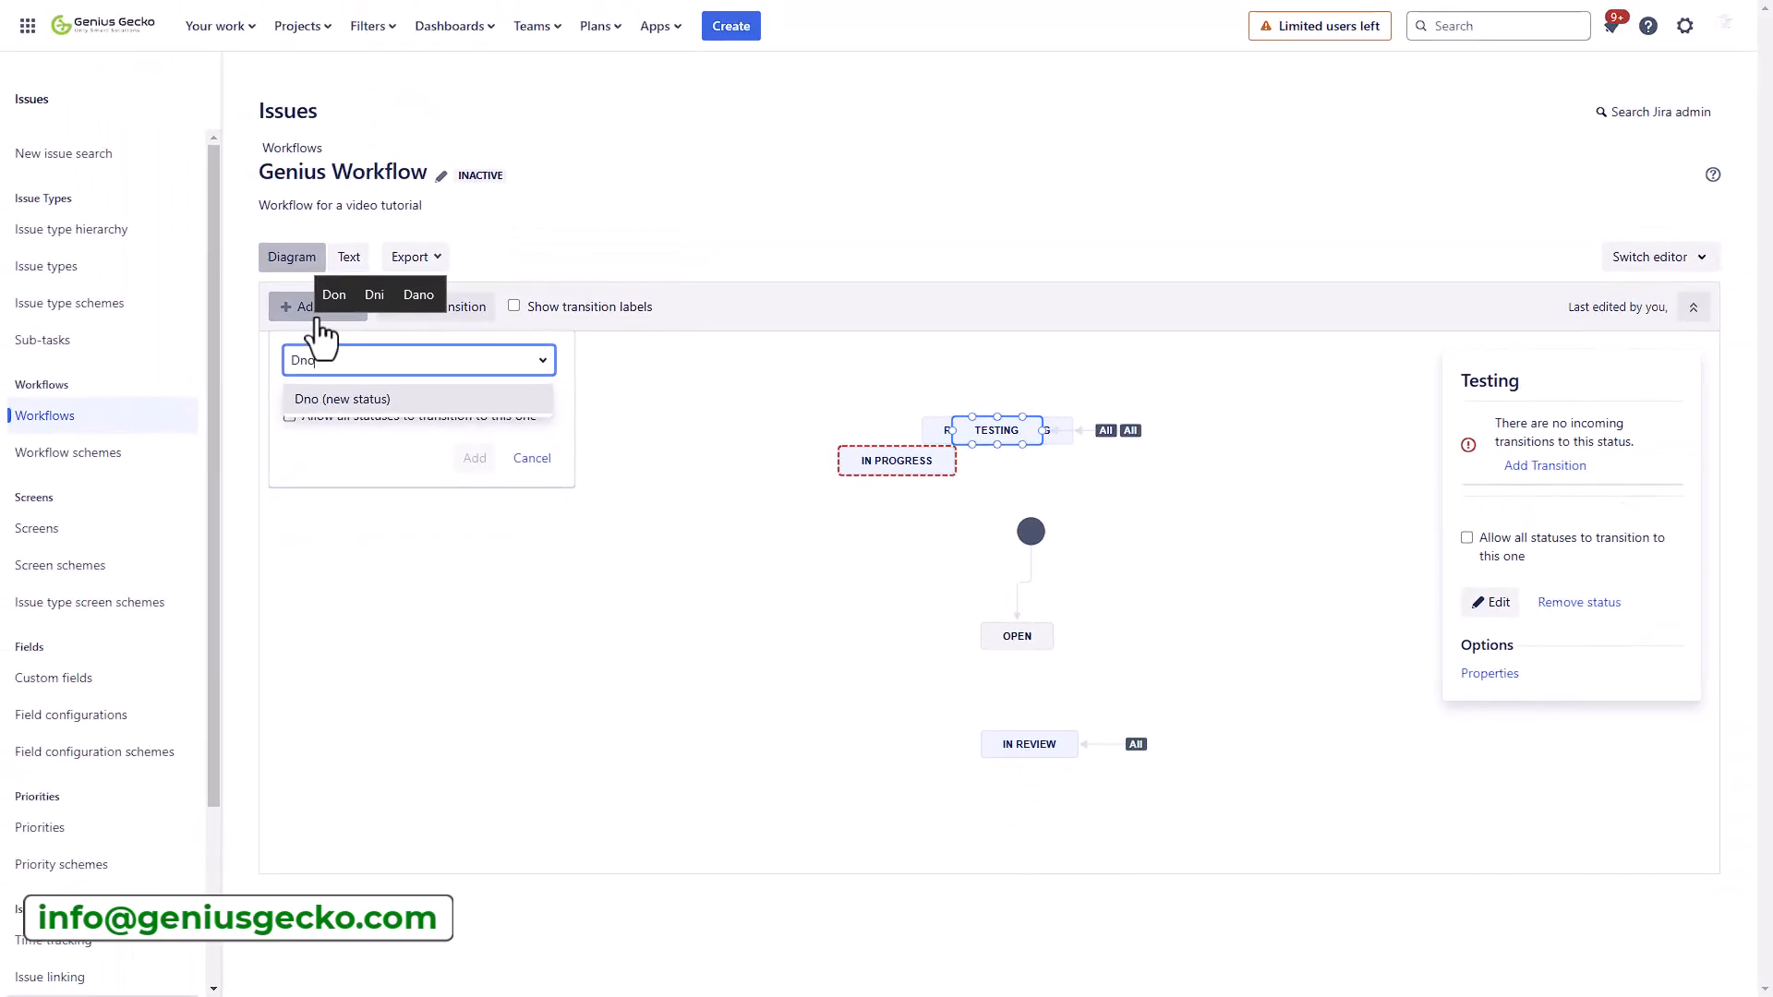
key(Return)
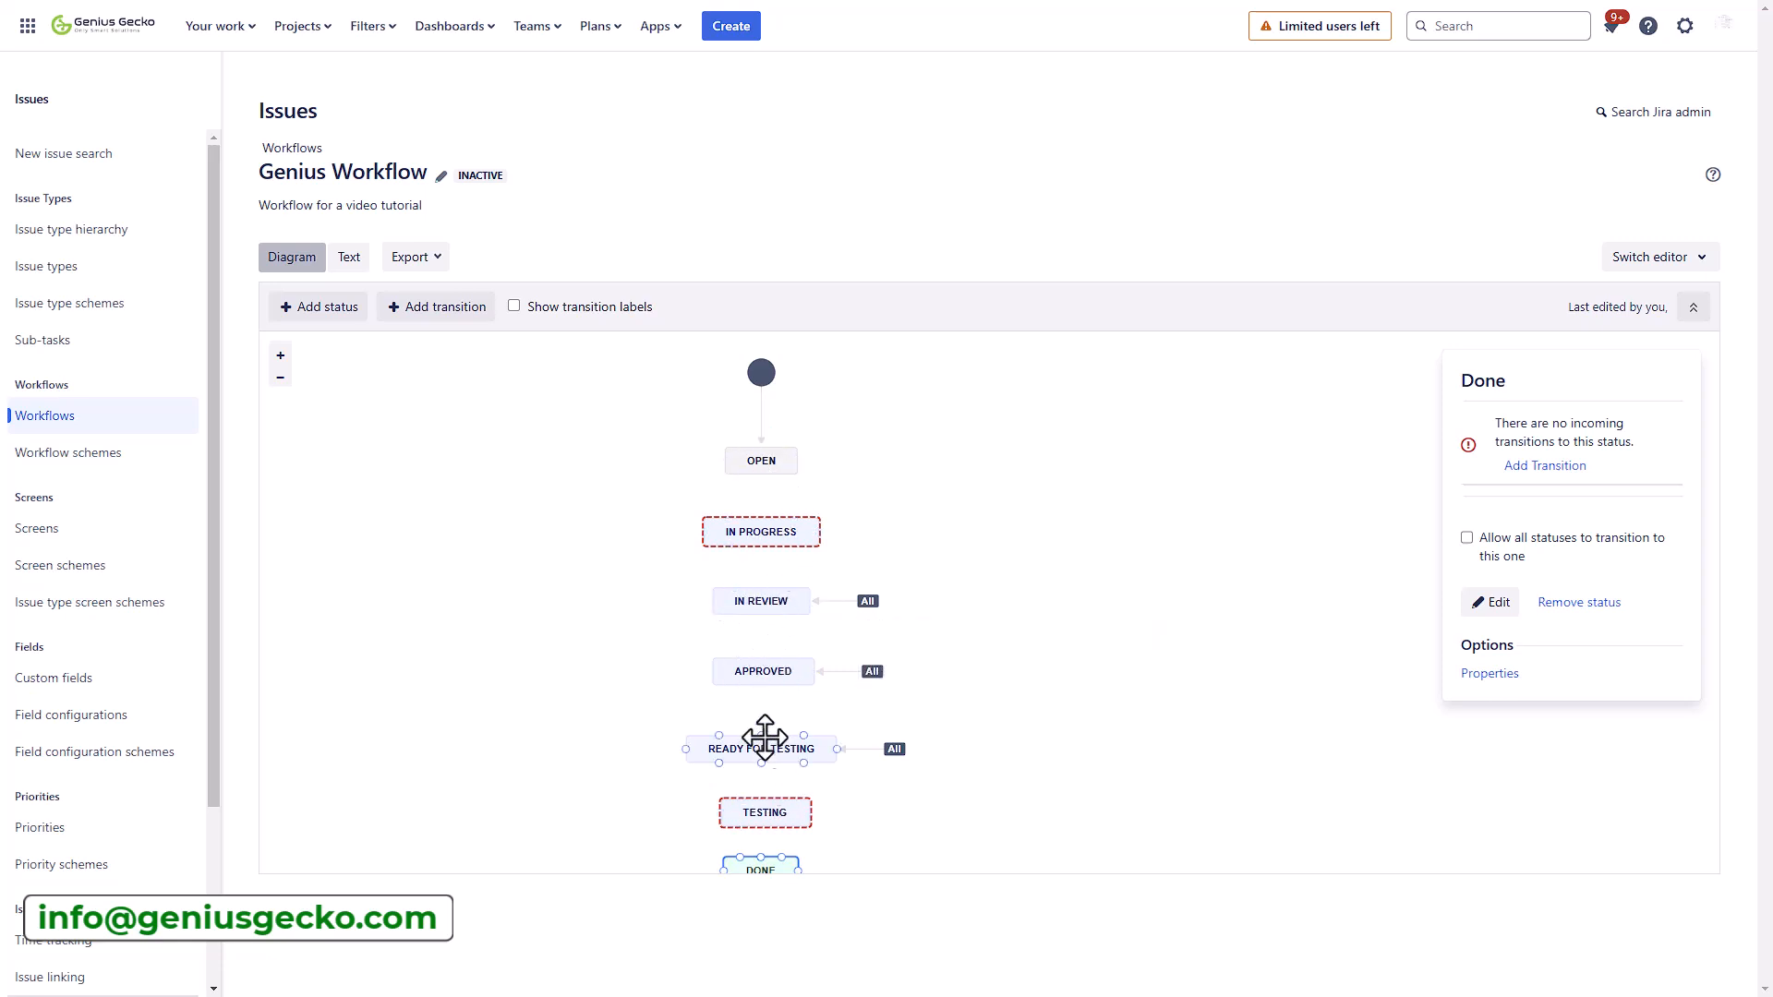
Add a transition named Start work from Open to In Progress with the screen set to None.
click(761, 464)
drag(761, 473, 761, 527)
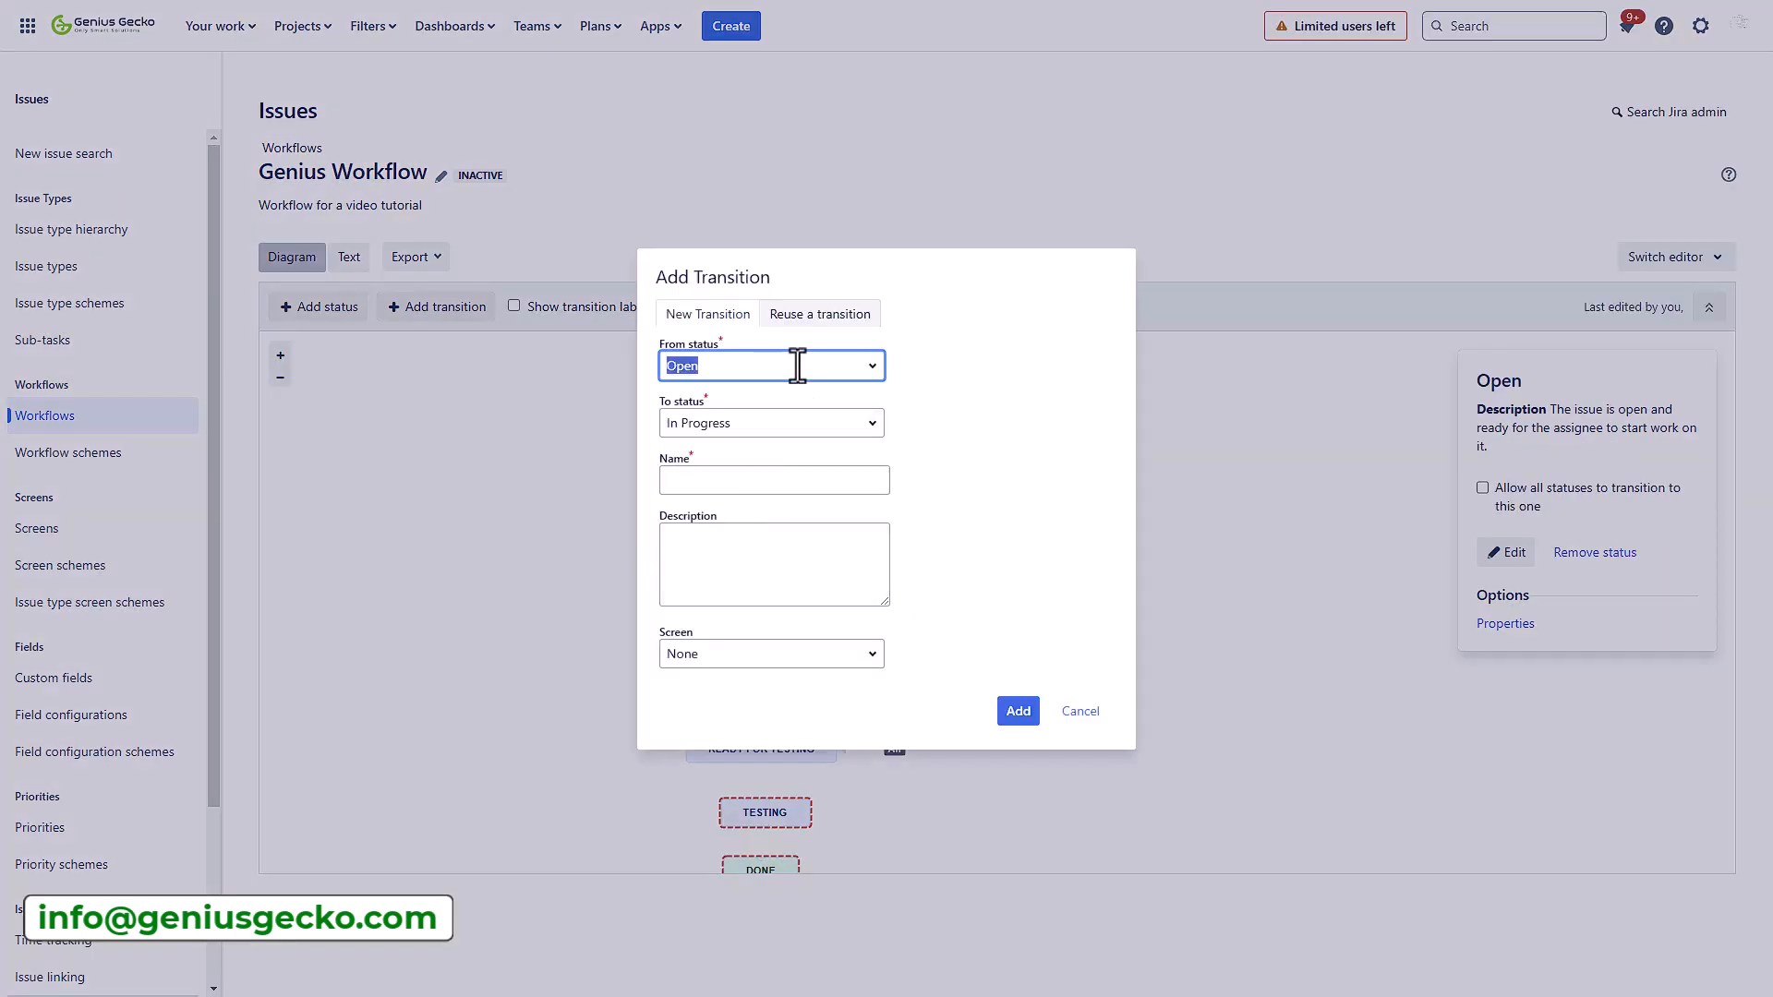
click(744, 480)
text(S)
click(855, 654)
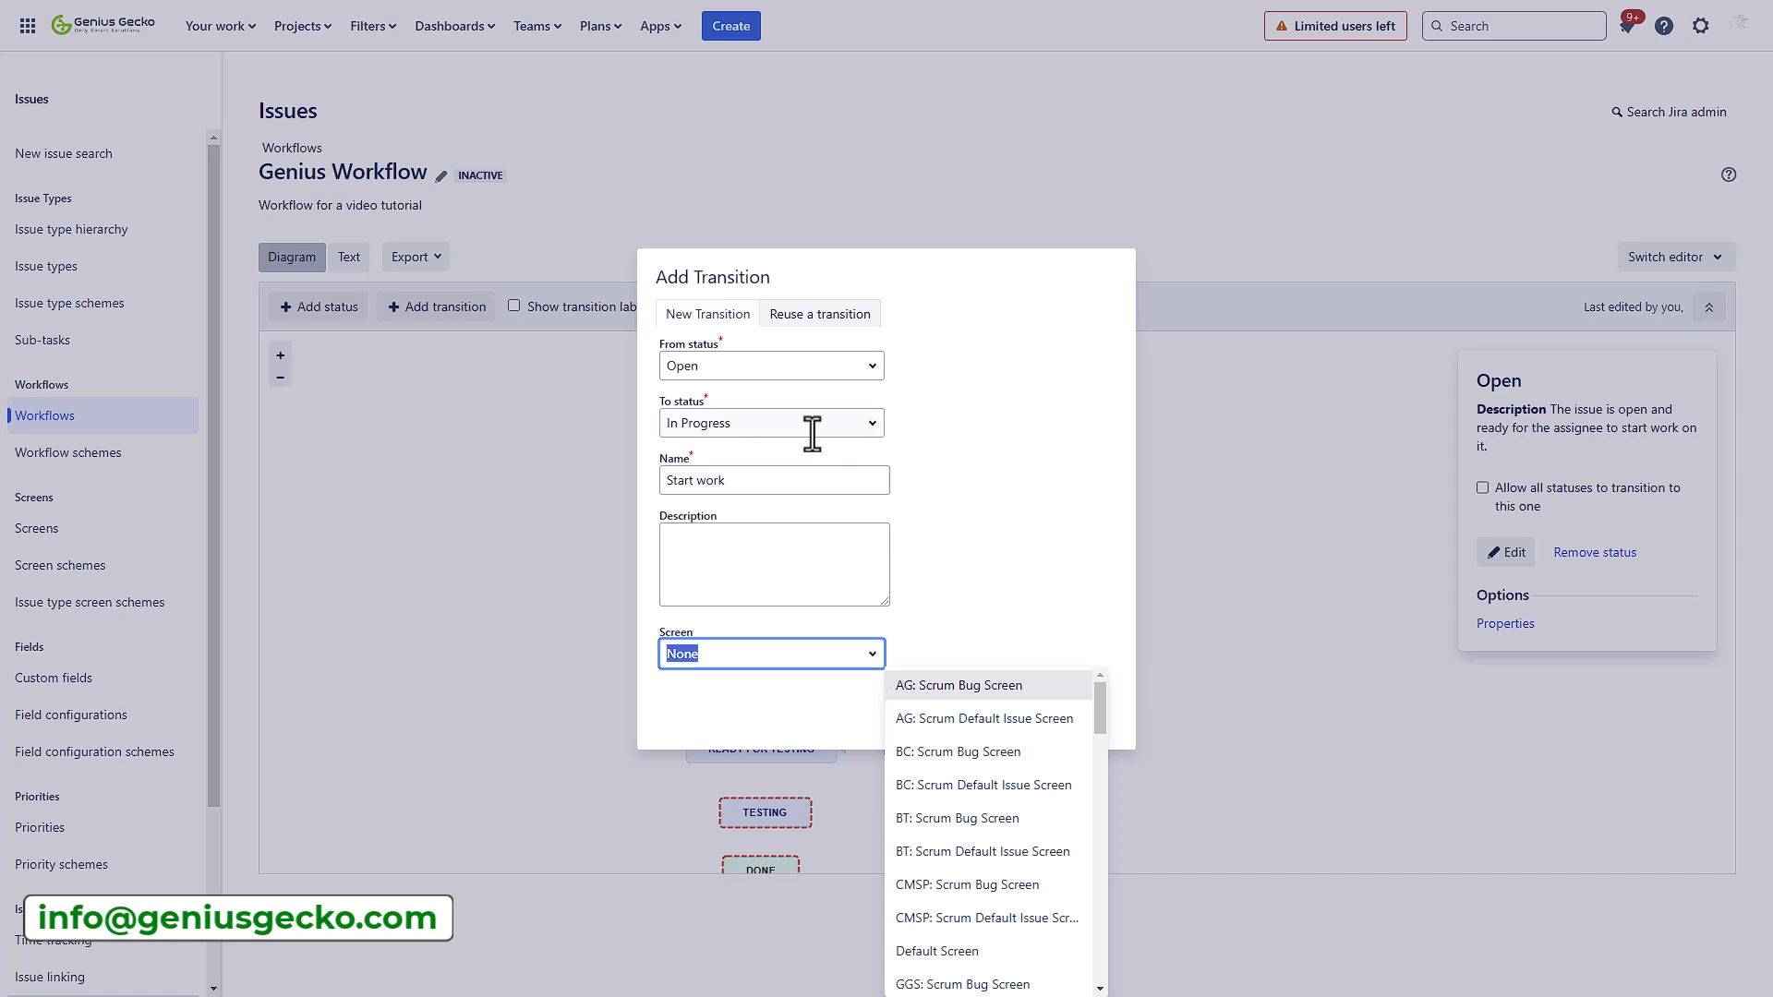
click(927, 591)
click(1011, 711)
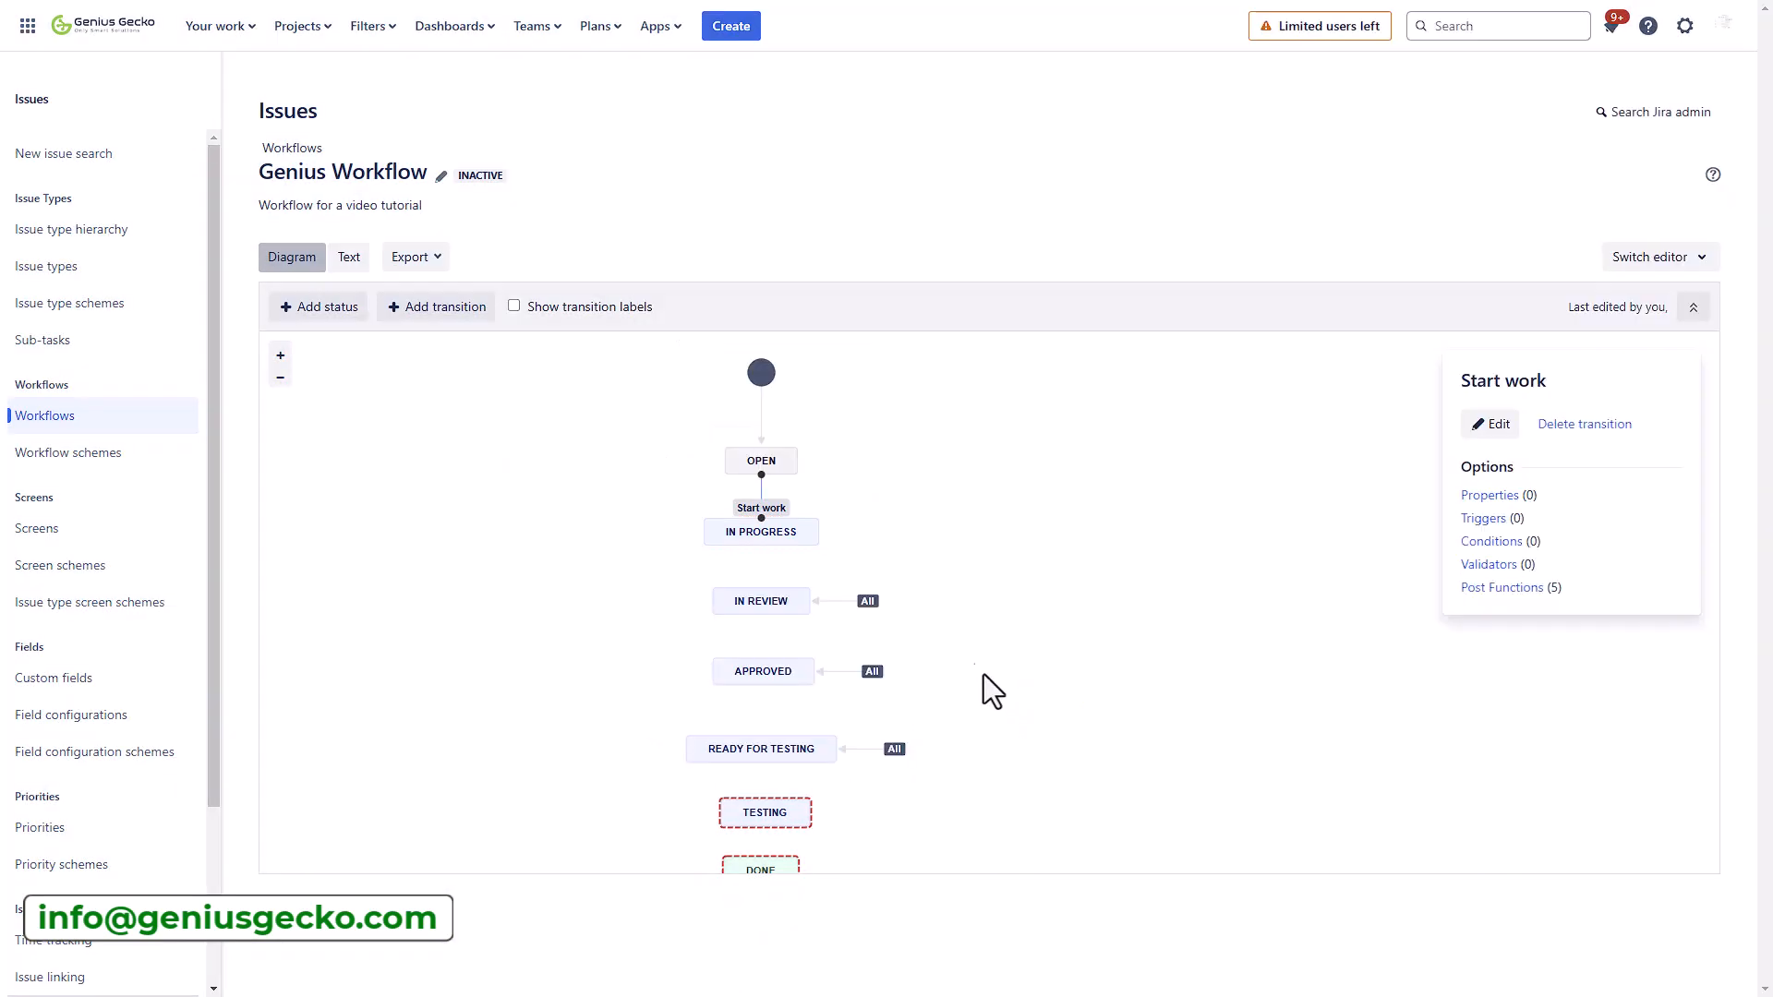
click(771, 540)
click(771, 542)
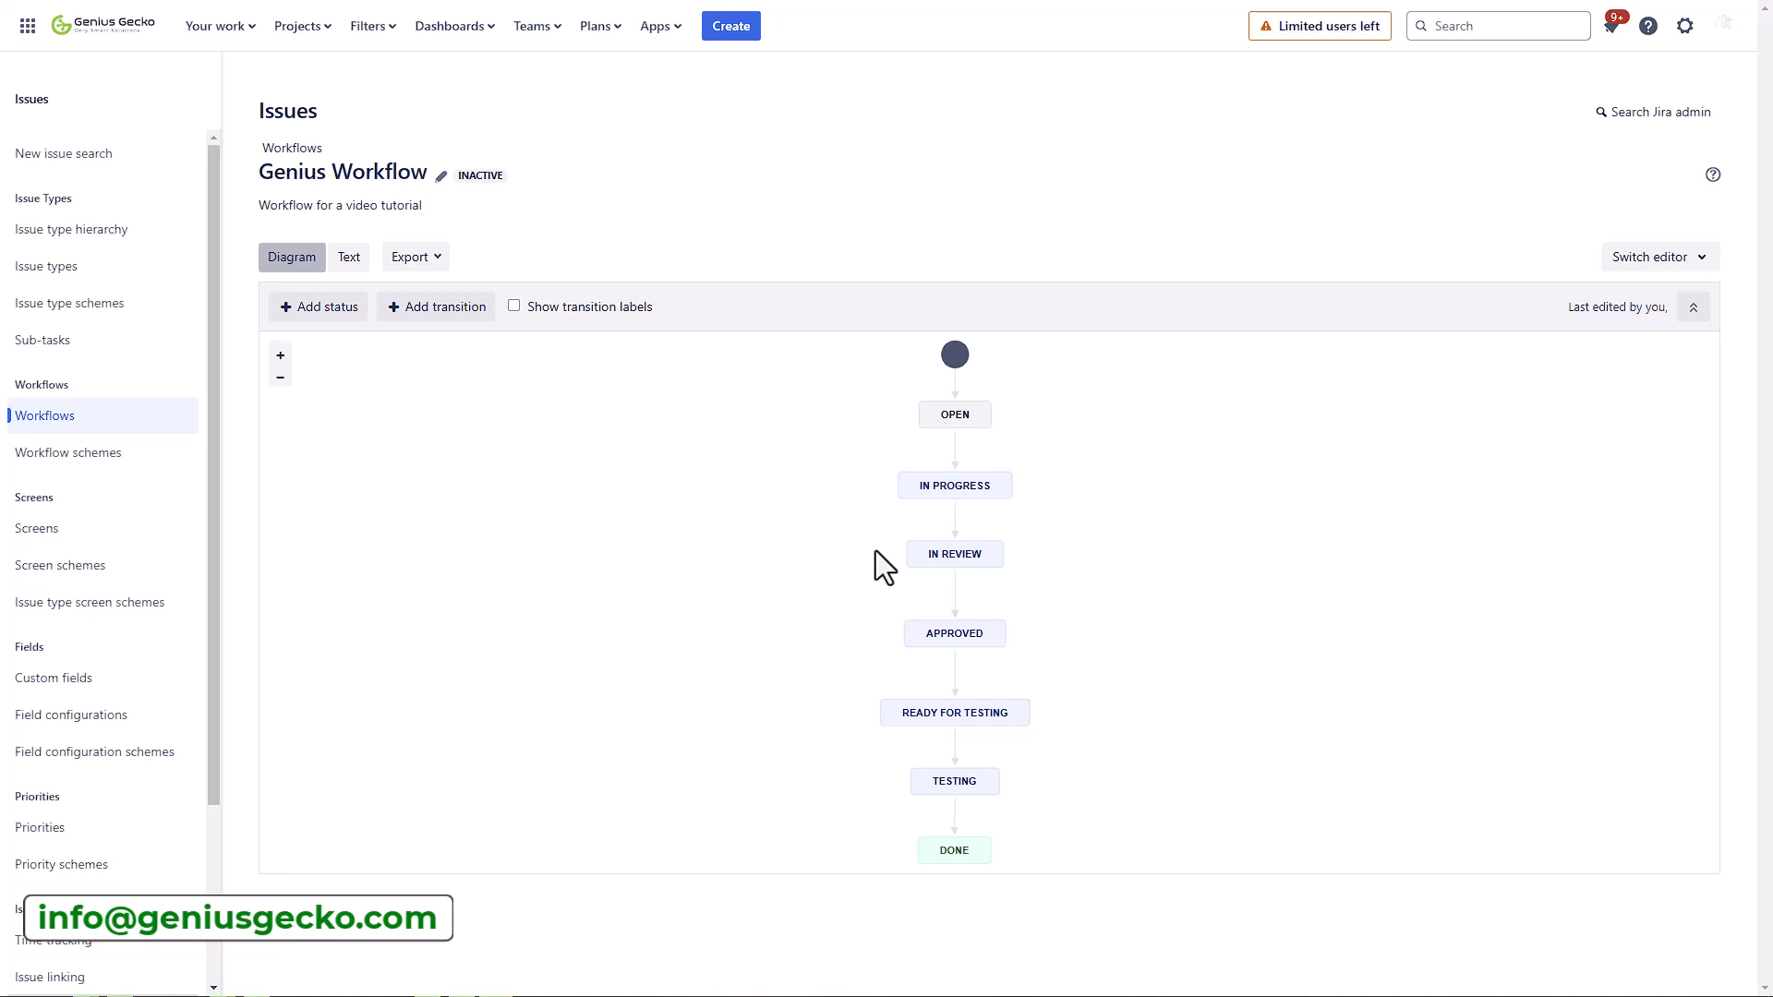
Add a transition named Rejected from In review to In Progress with the screen set to None.
mouse_move(915, 560)
drag(902, 554, 892, 490)
click(744, 477)
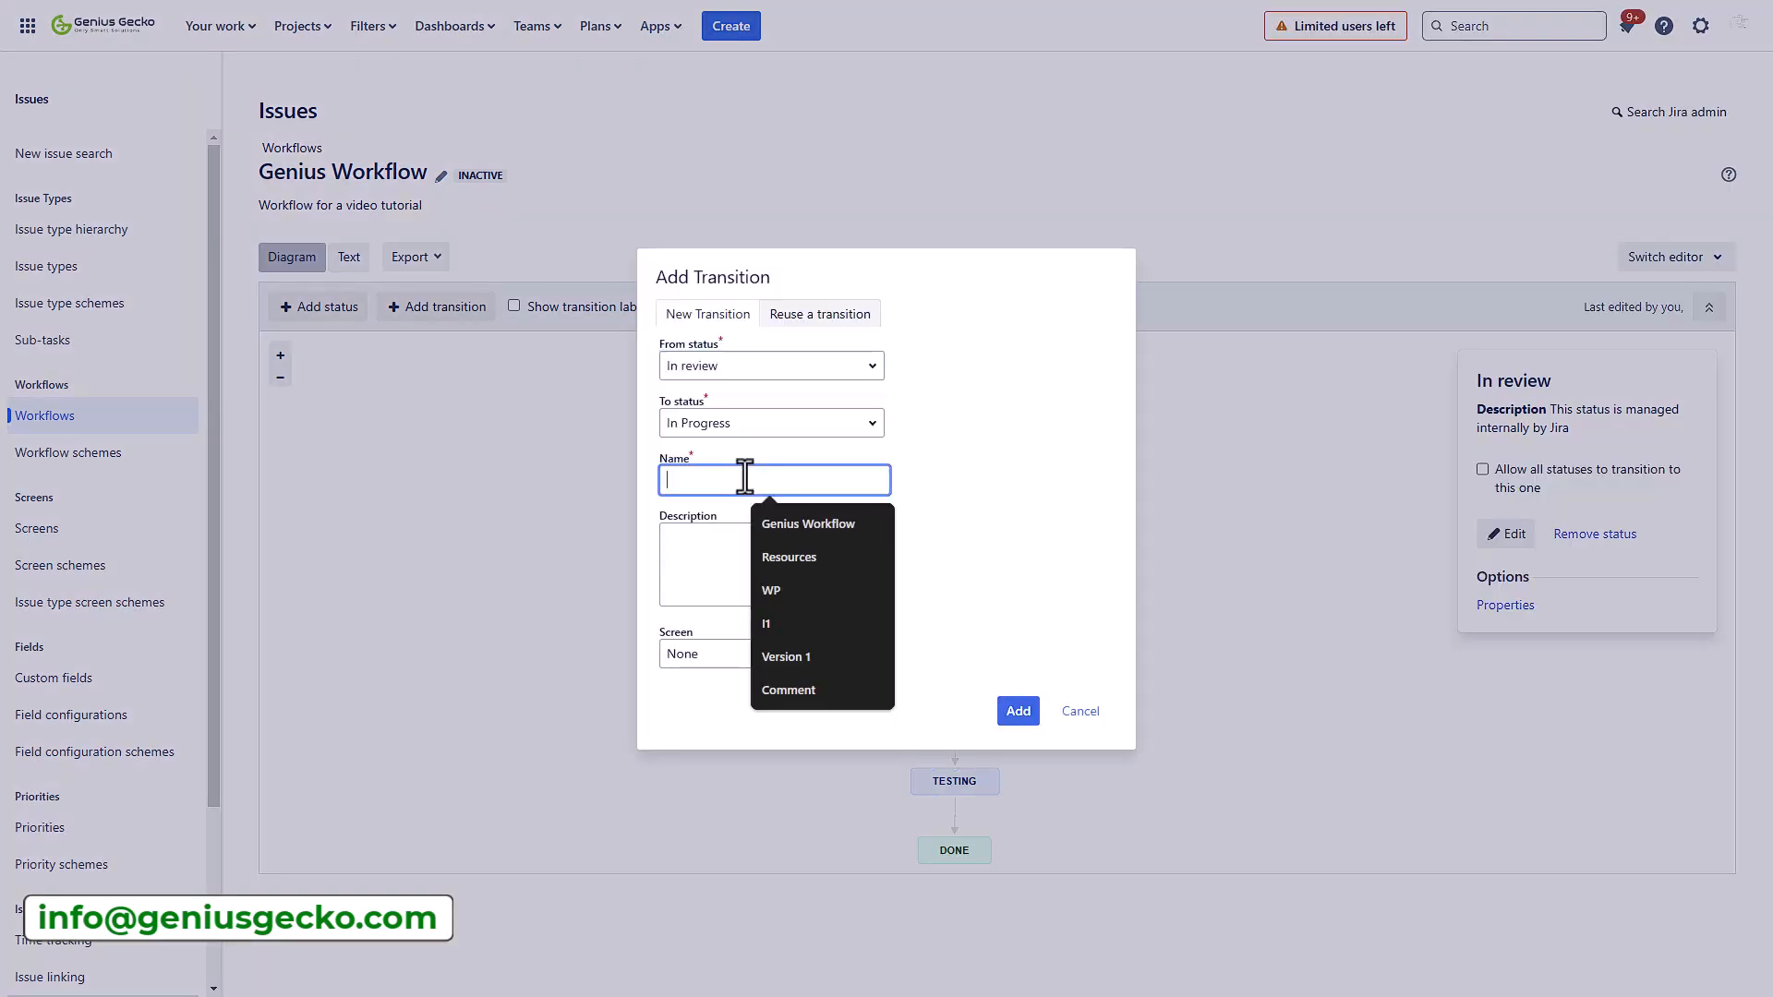
text(Rejected)
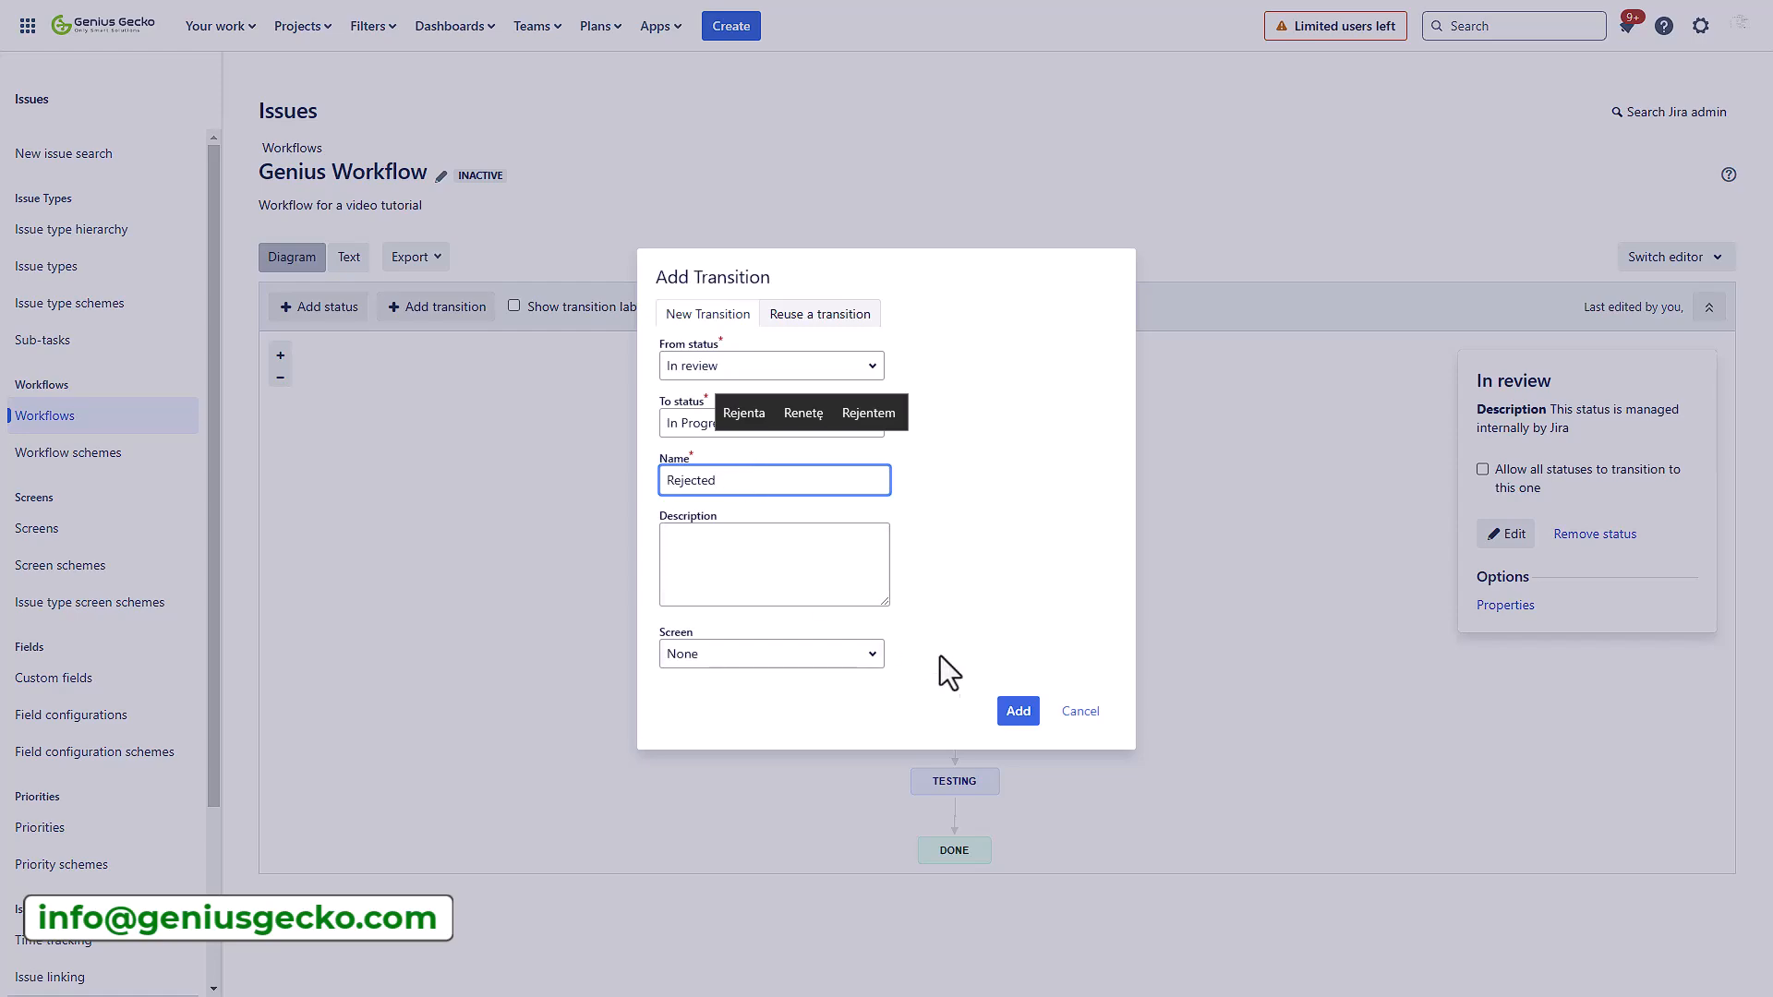
click(1016, 711)
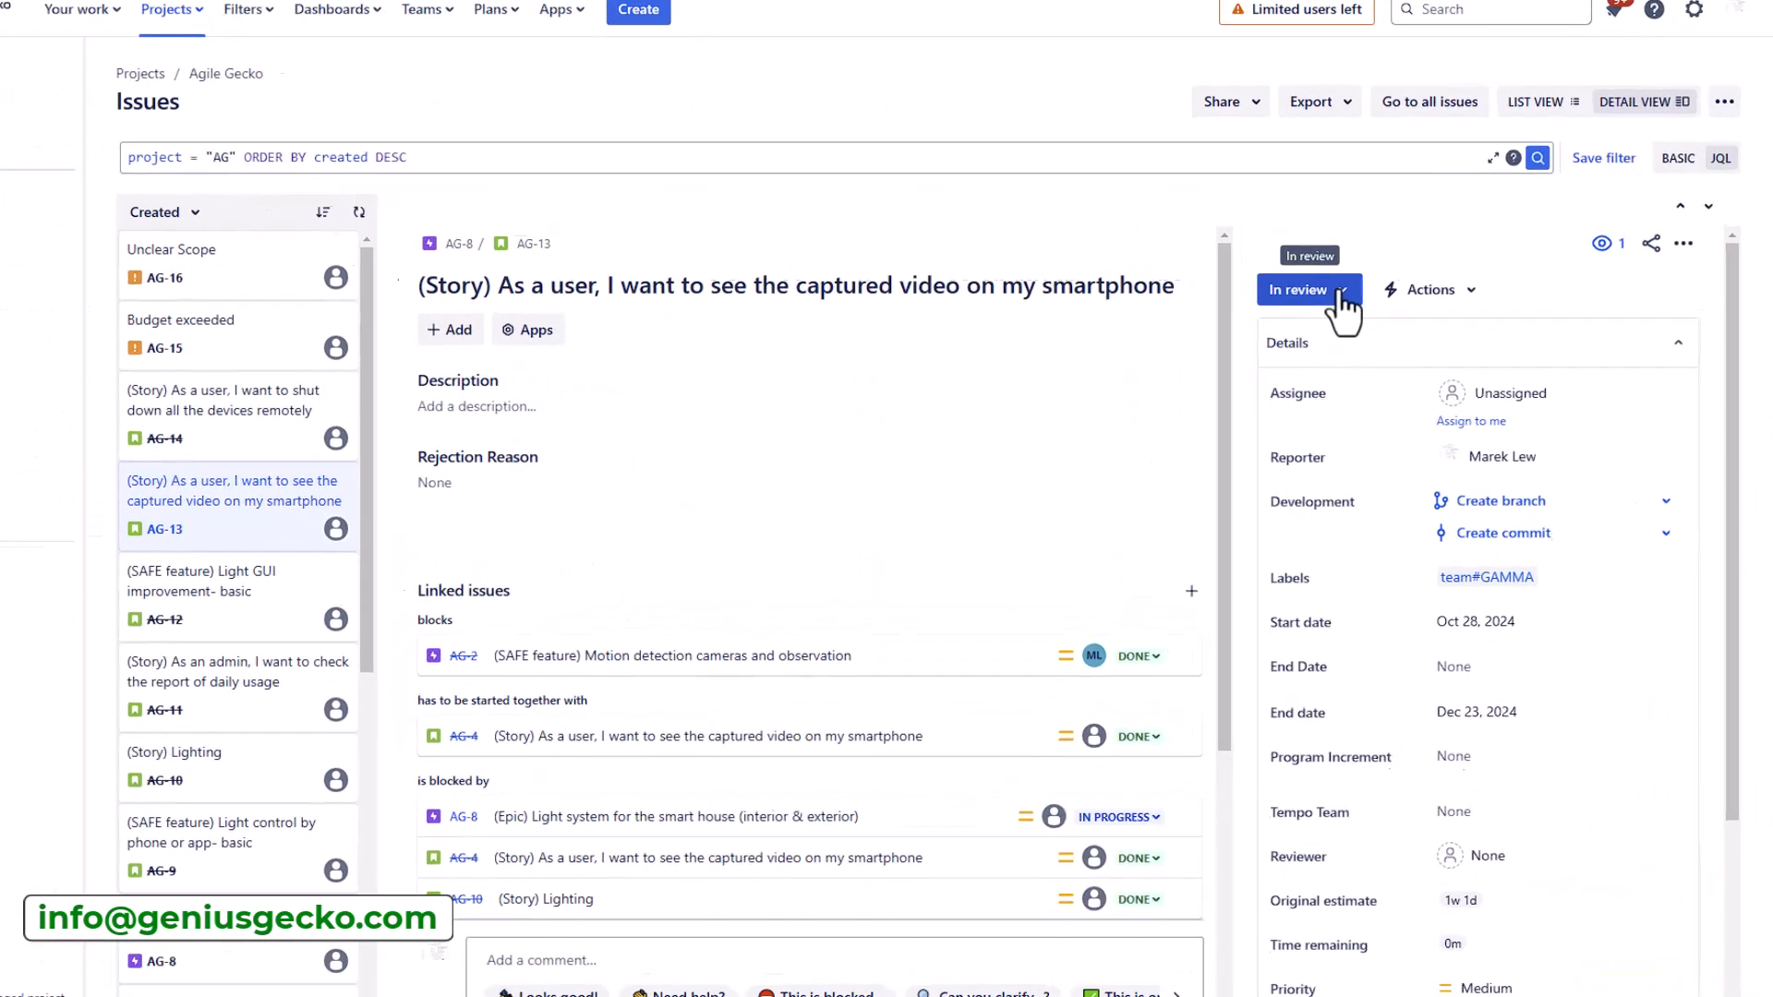
Switch to story AG-13 and reject it back to In Progress, picking a reviewer and giving the rejection reason "Missing diagram.".
click(1228, 313)
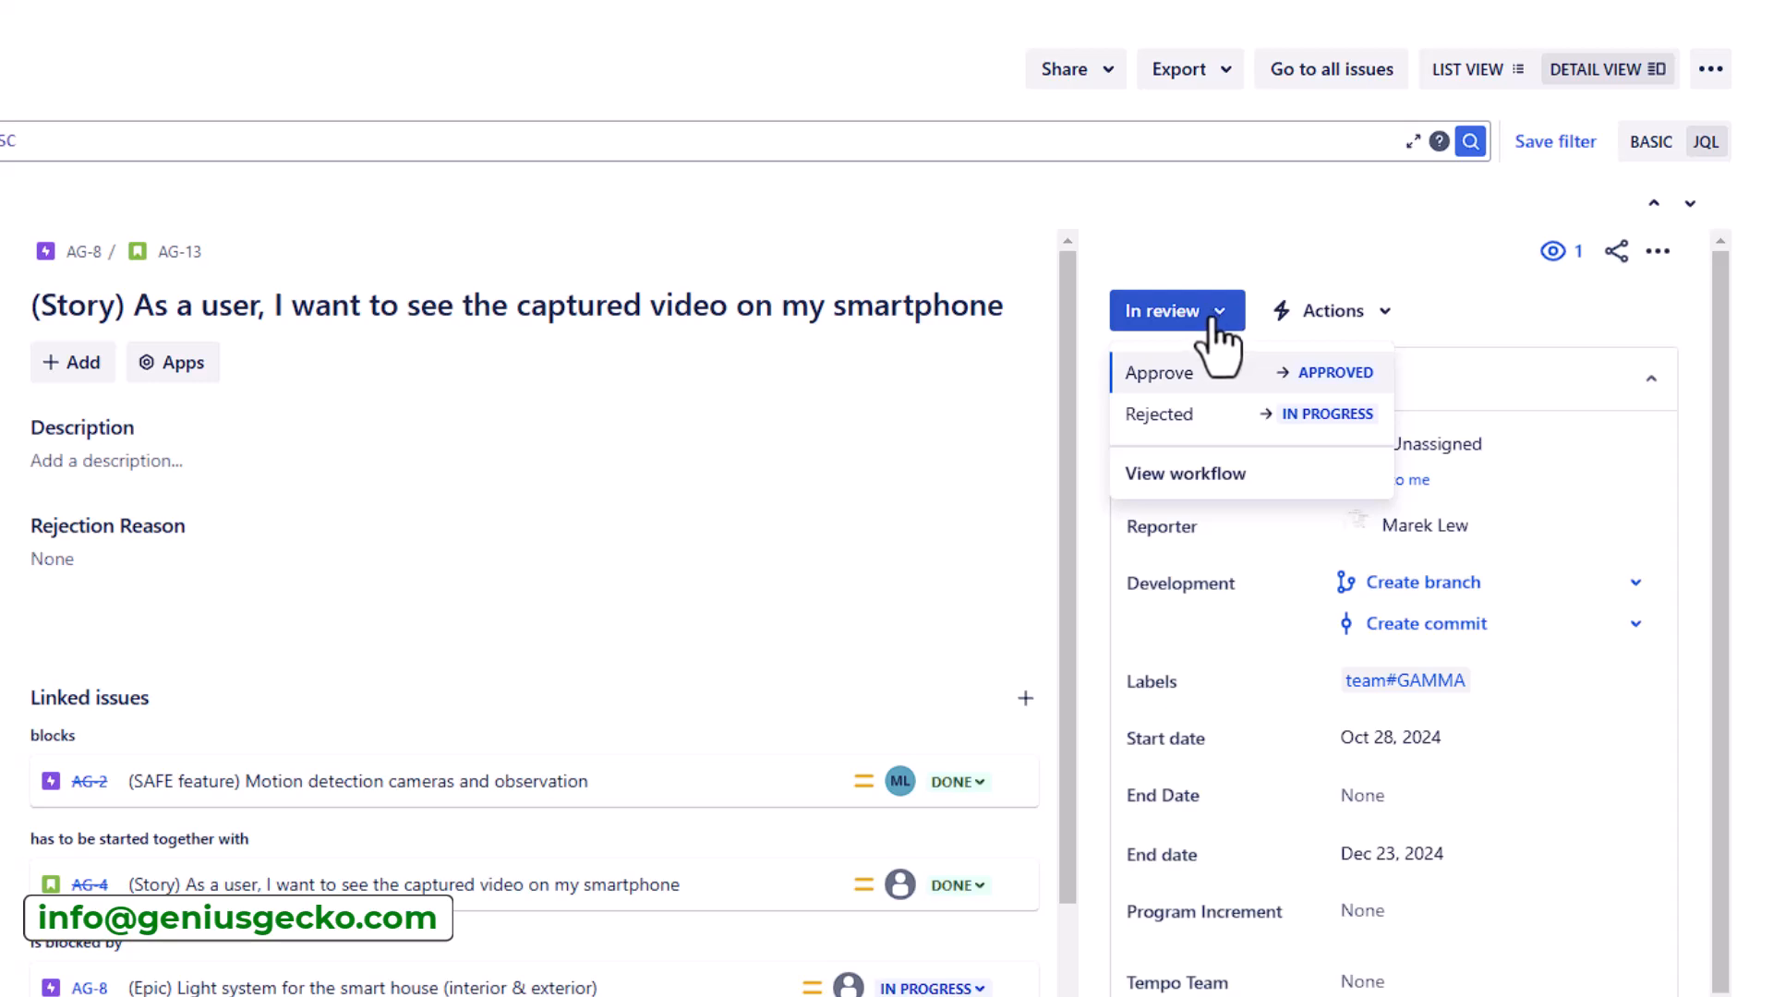
click(1217, 417)
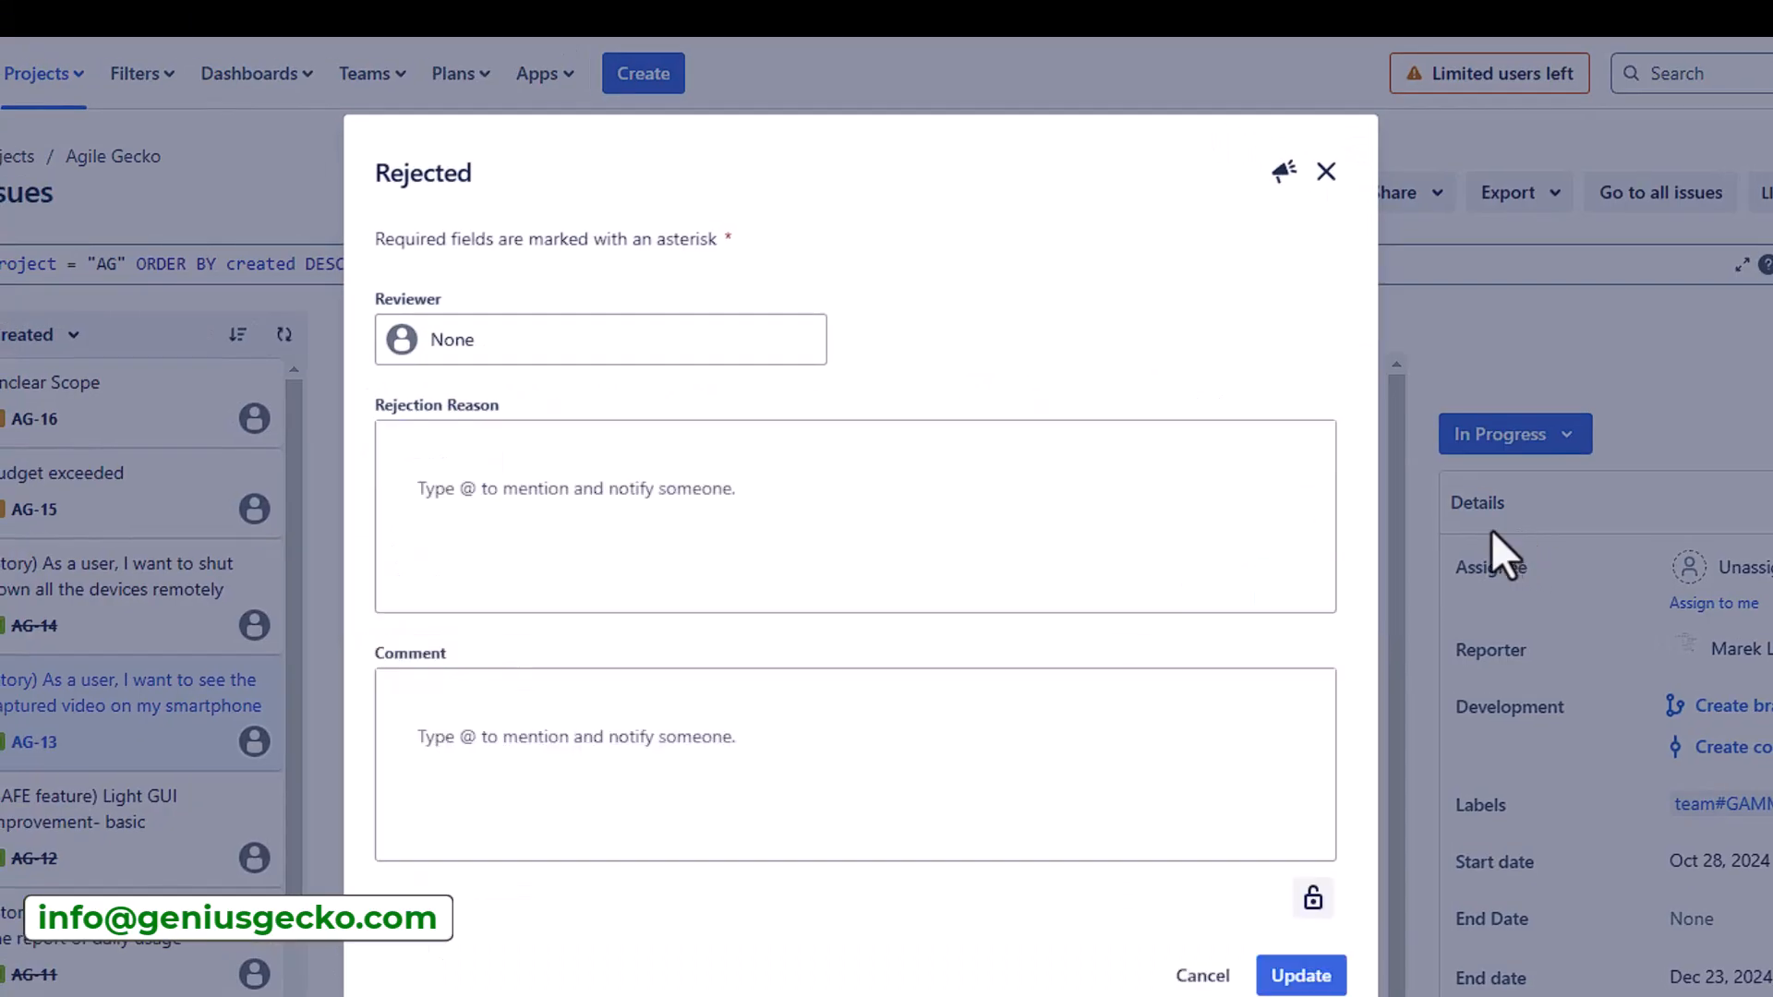
click(554, 322)
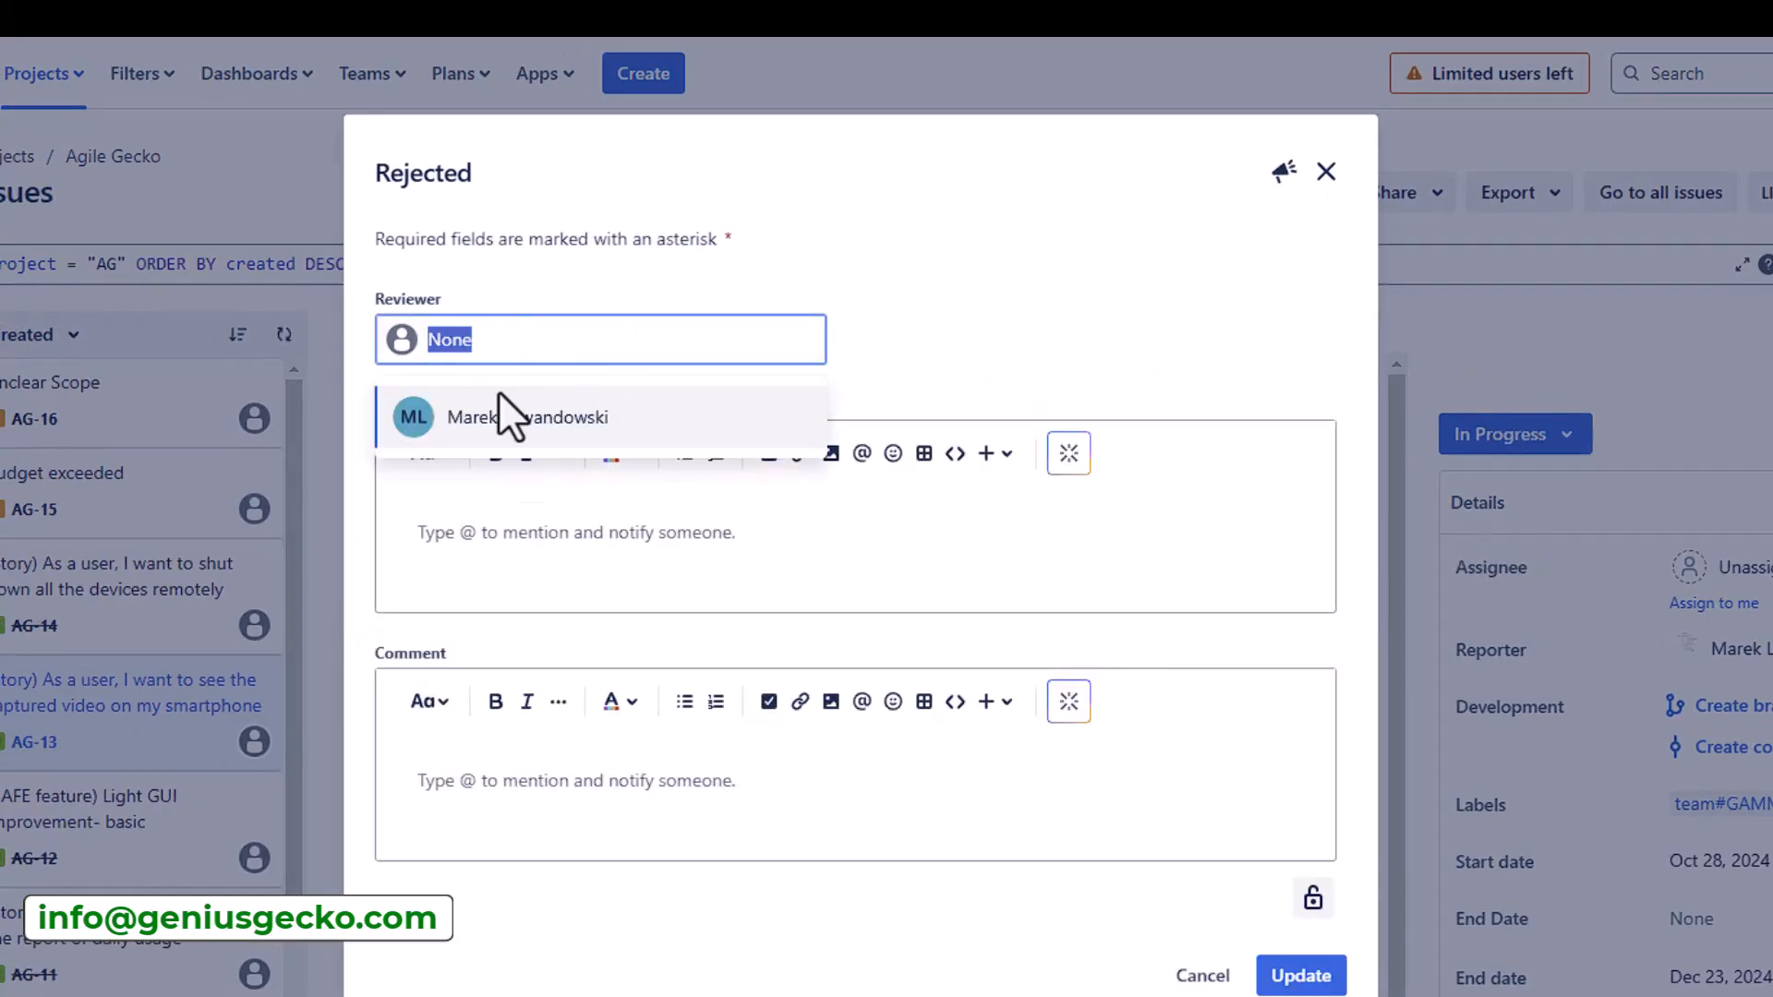
click(521, 418)
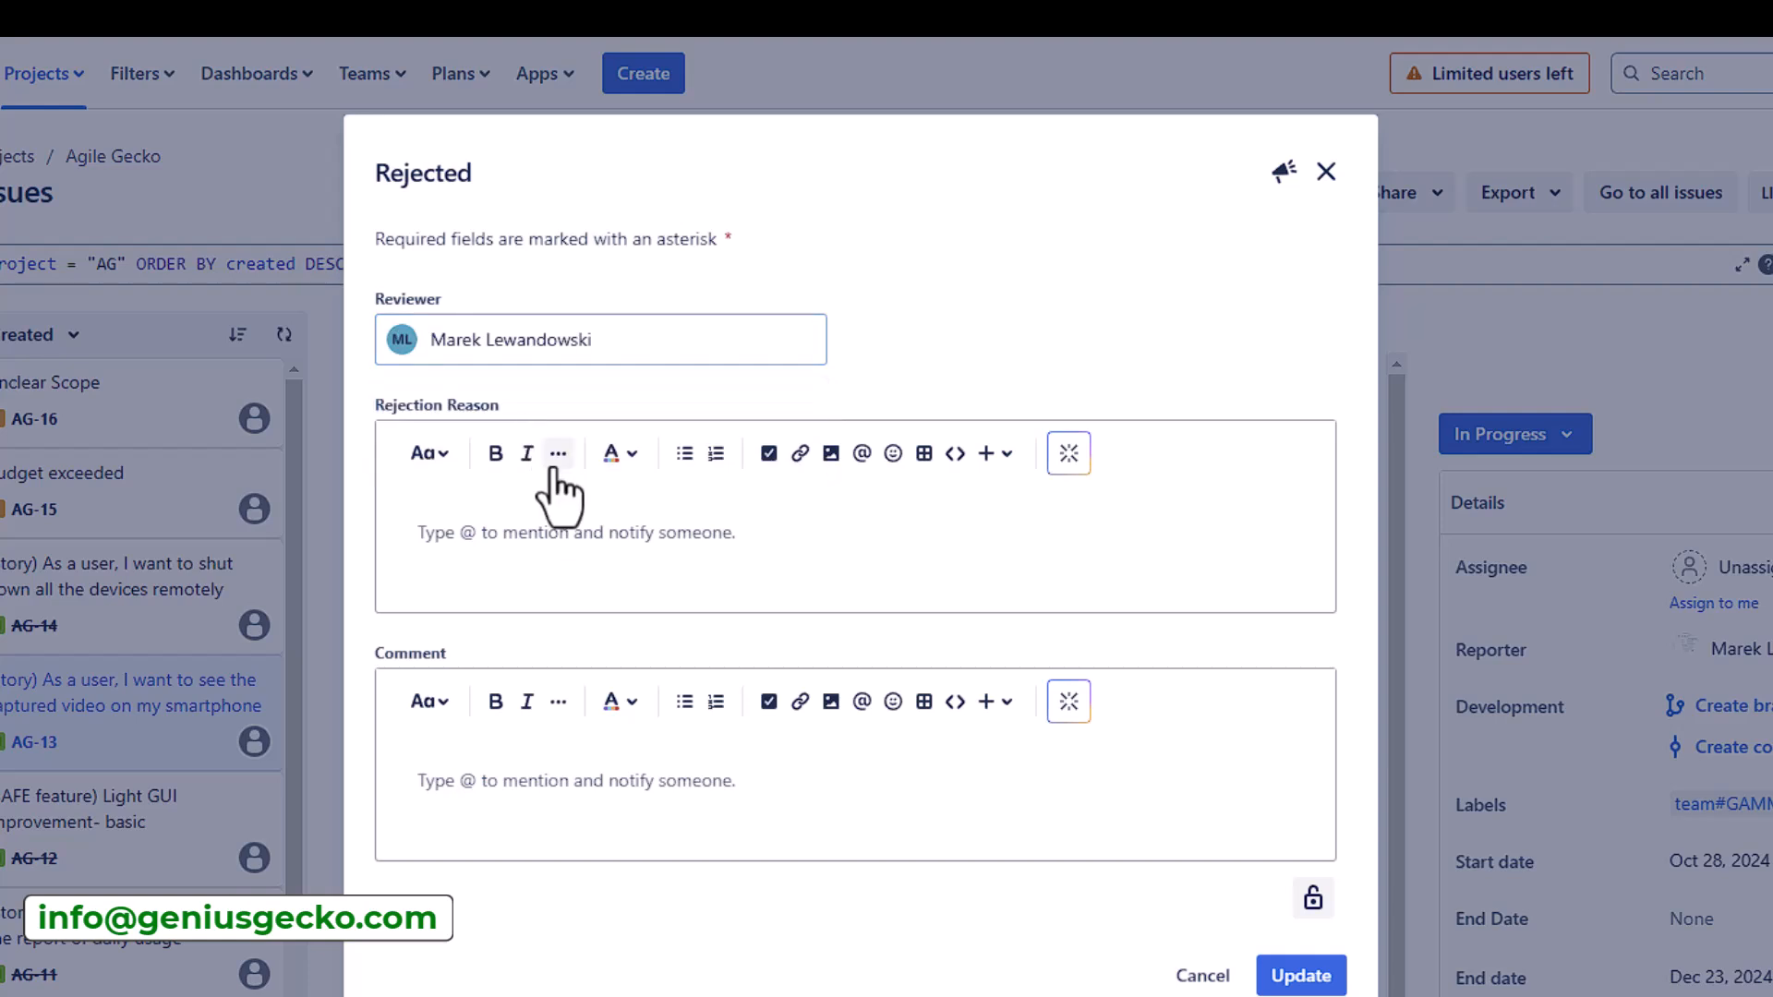
click(550, 543)
text(Missing diag)
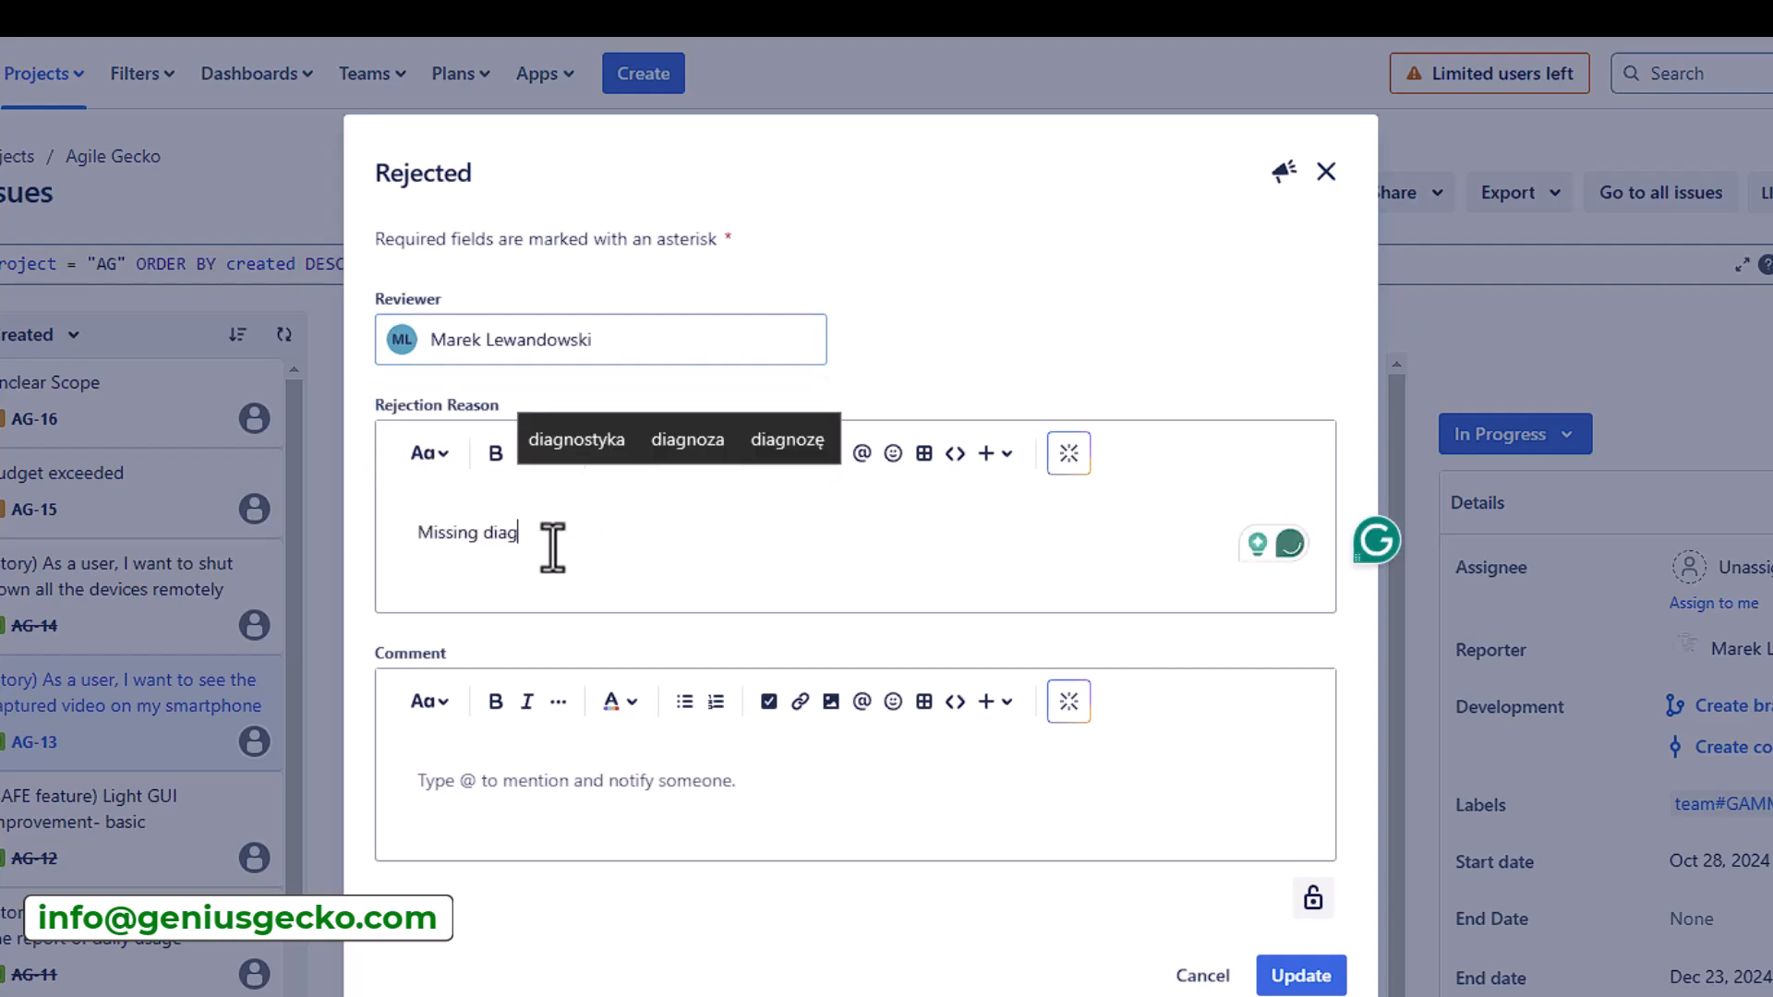
text(ram.)
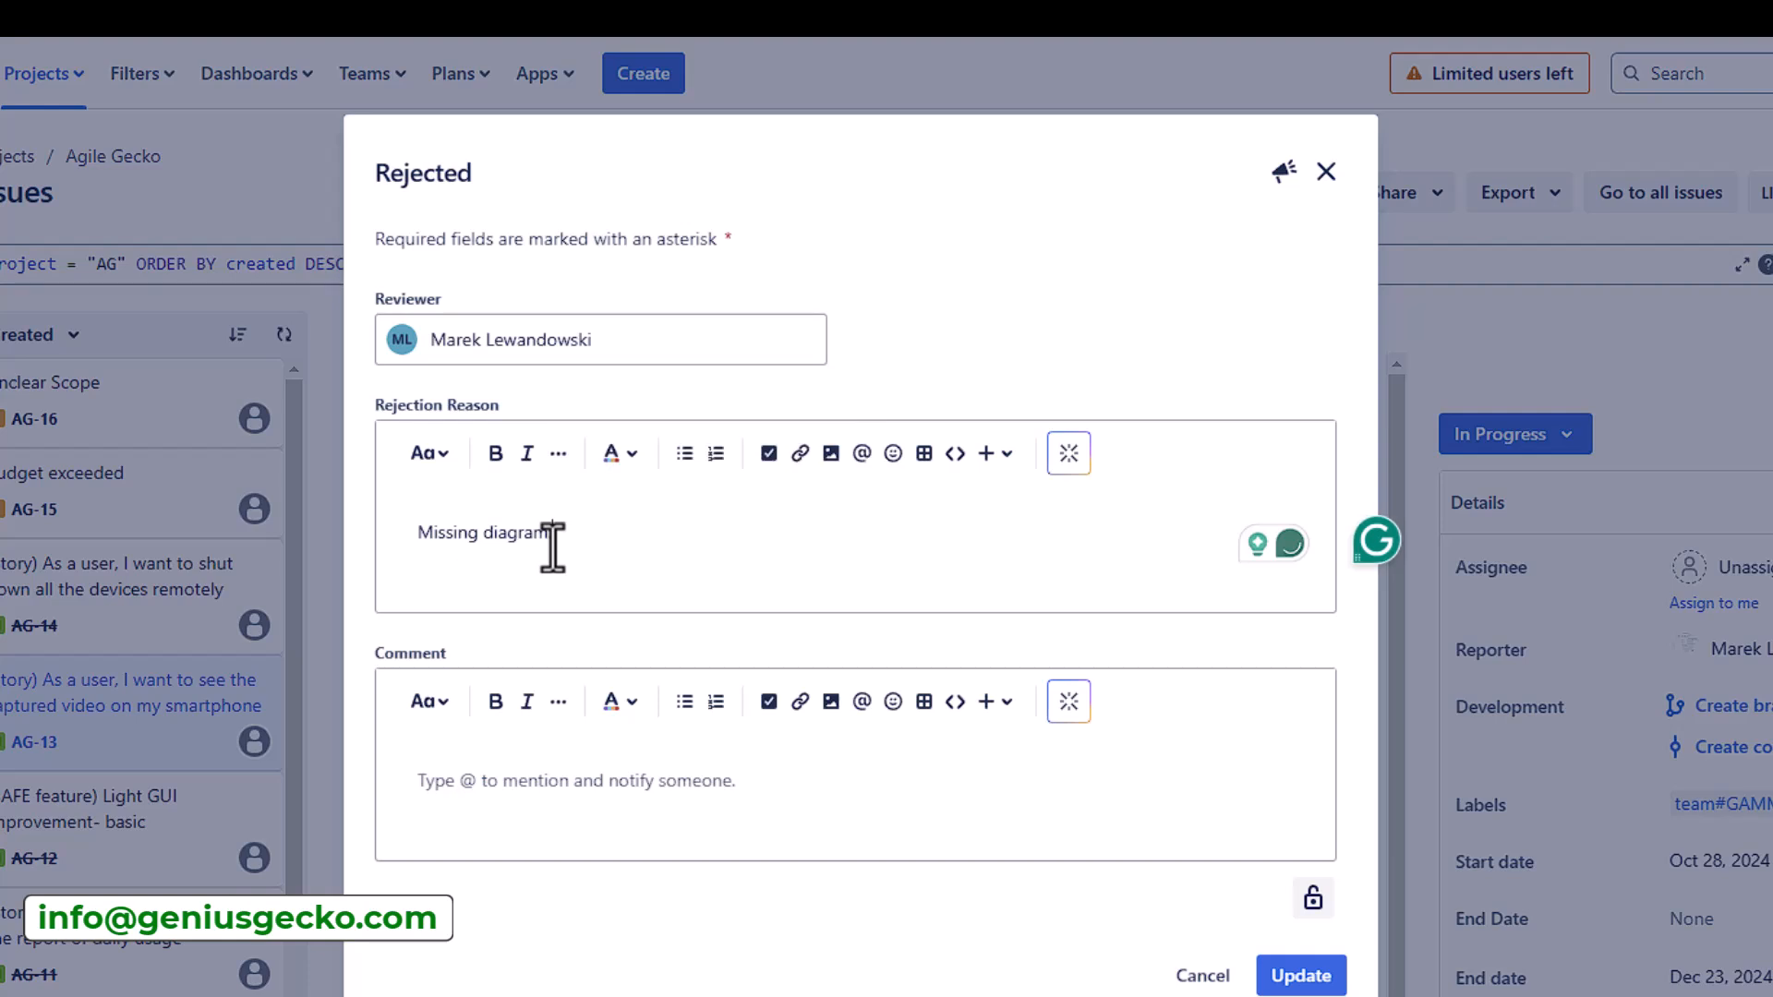
click(1316, 979)
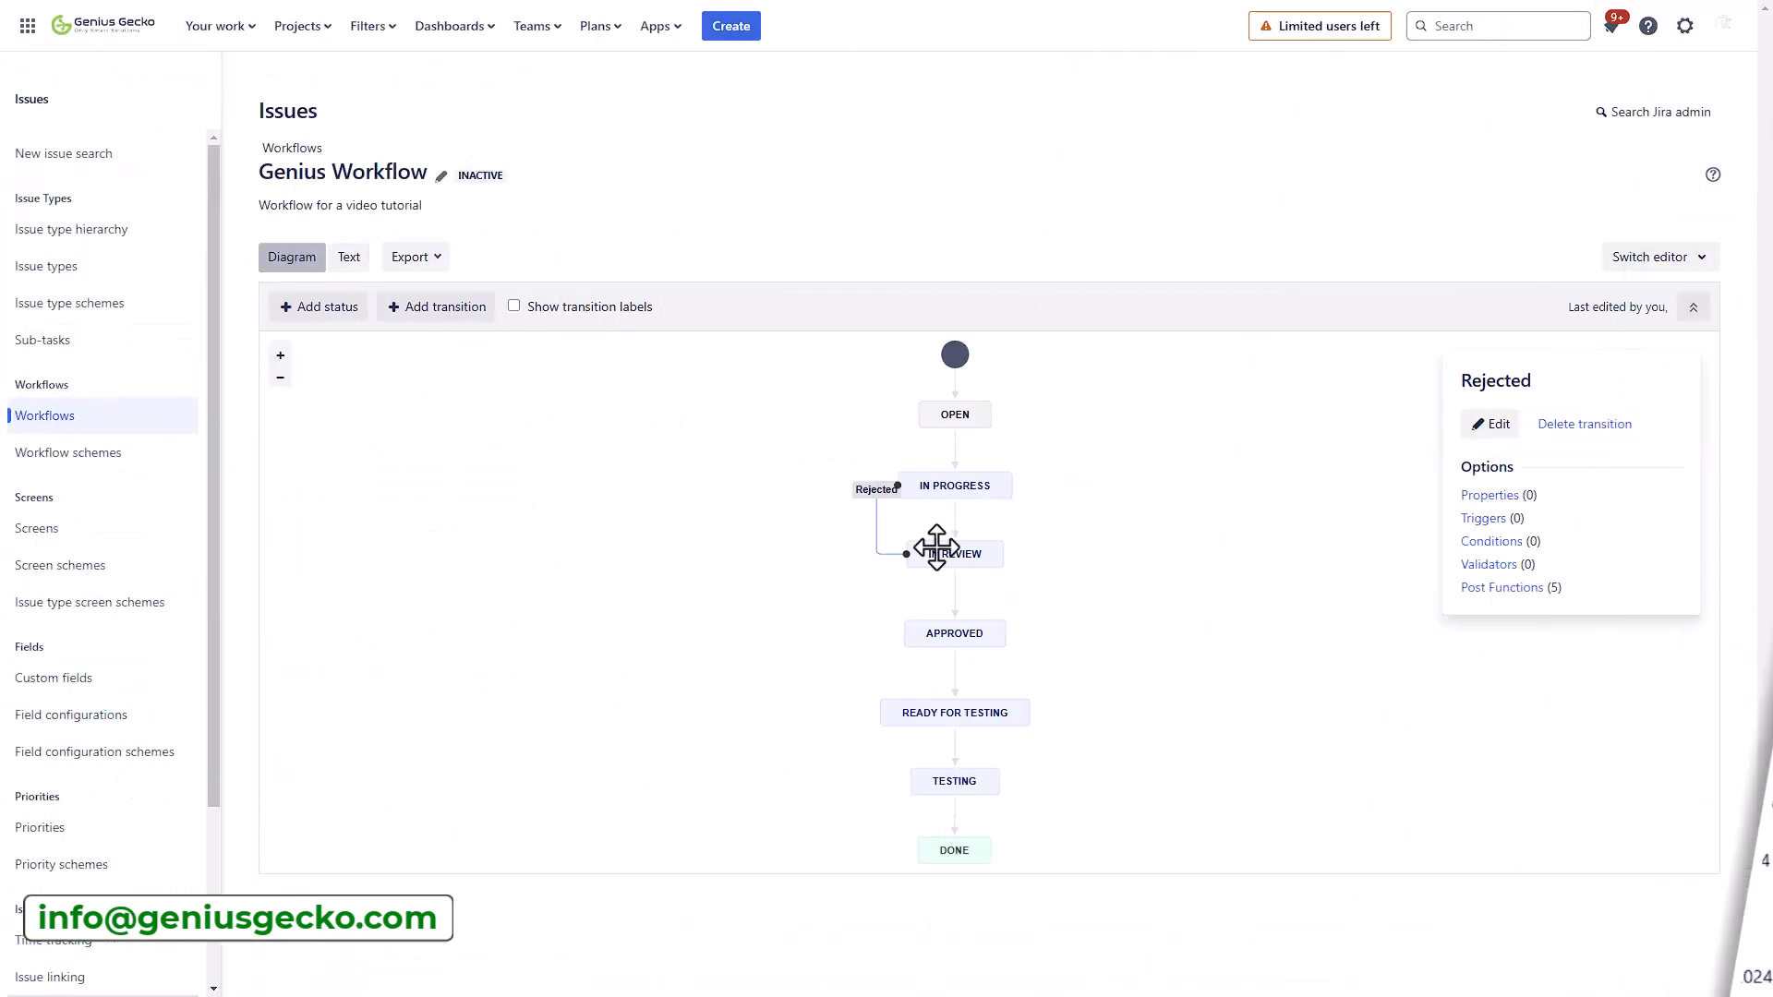
Deselect the Rejected transition in the Genius Workflow diagram and turn on the transition labels.
click(1156, 547)
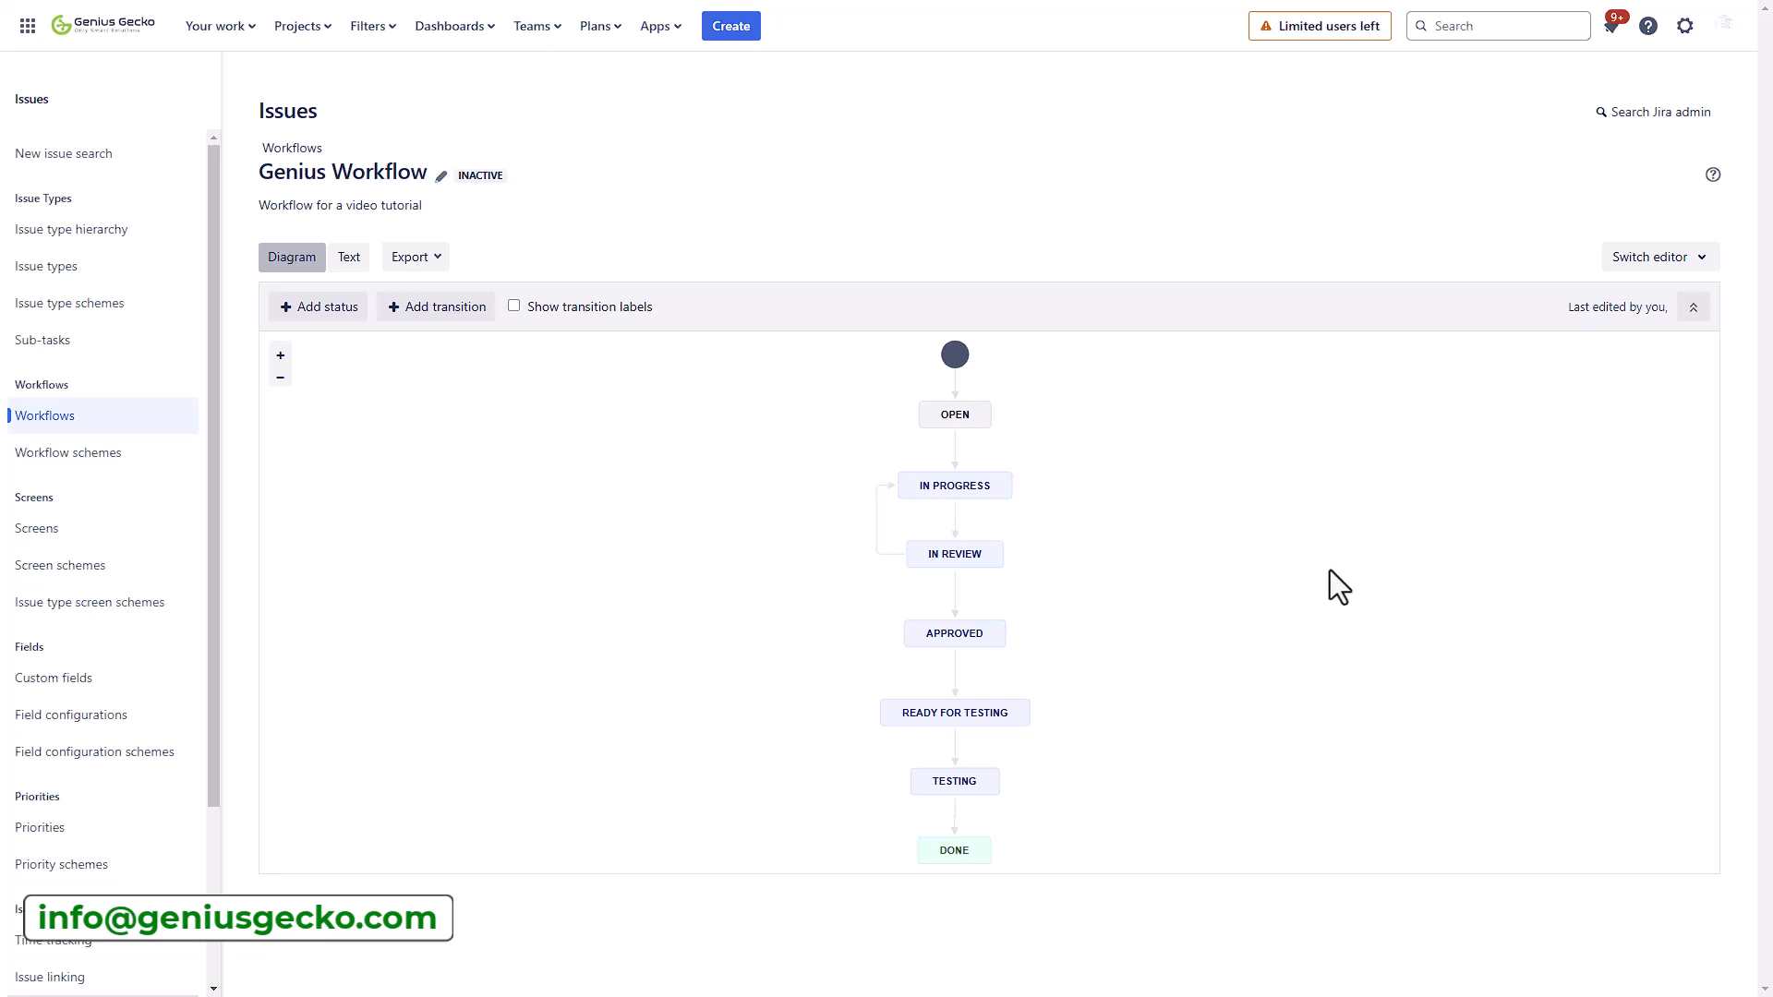
click(515, 306)
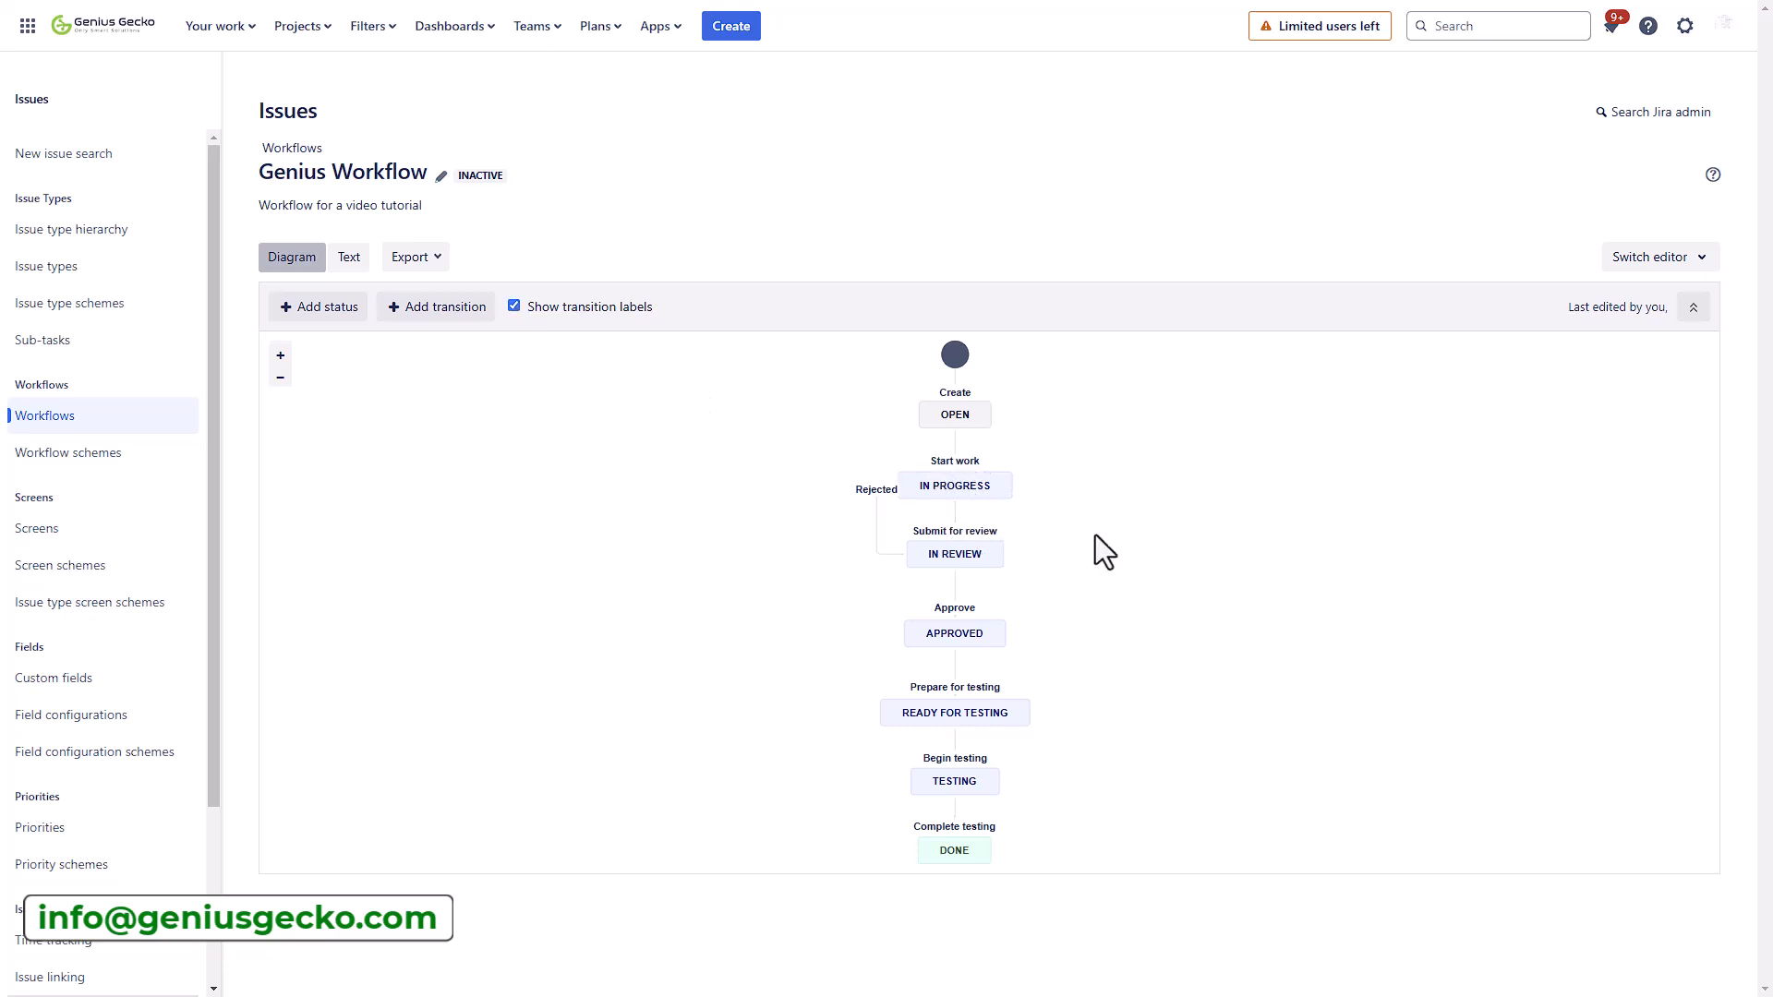
Review the condition types available for the Start work transition, without adding one.
click(954, 443)
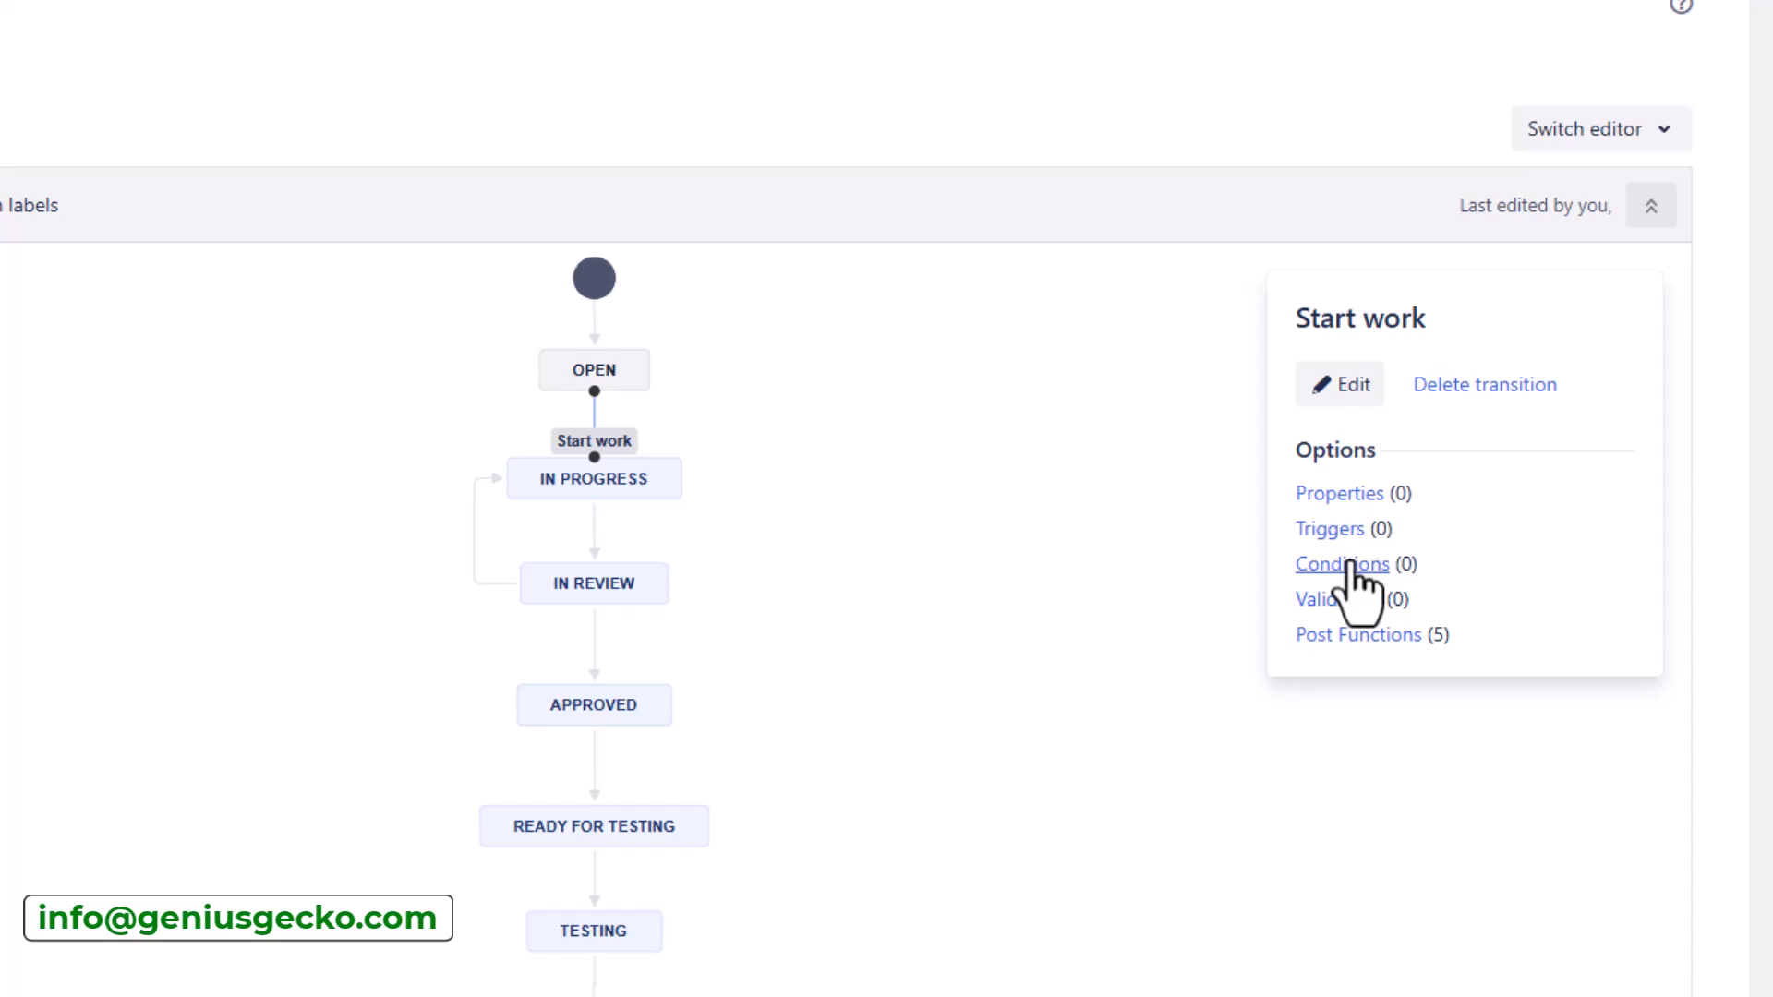
click(1352, 565)
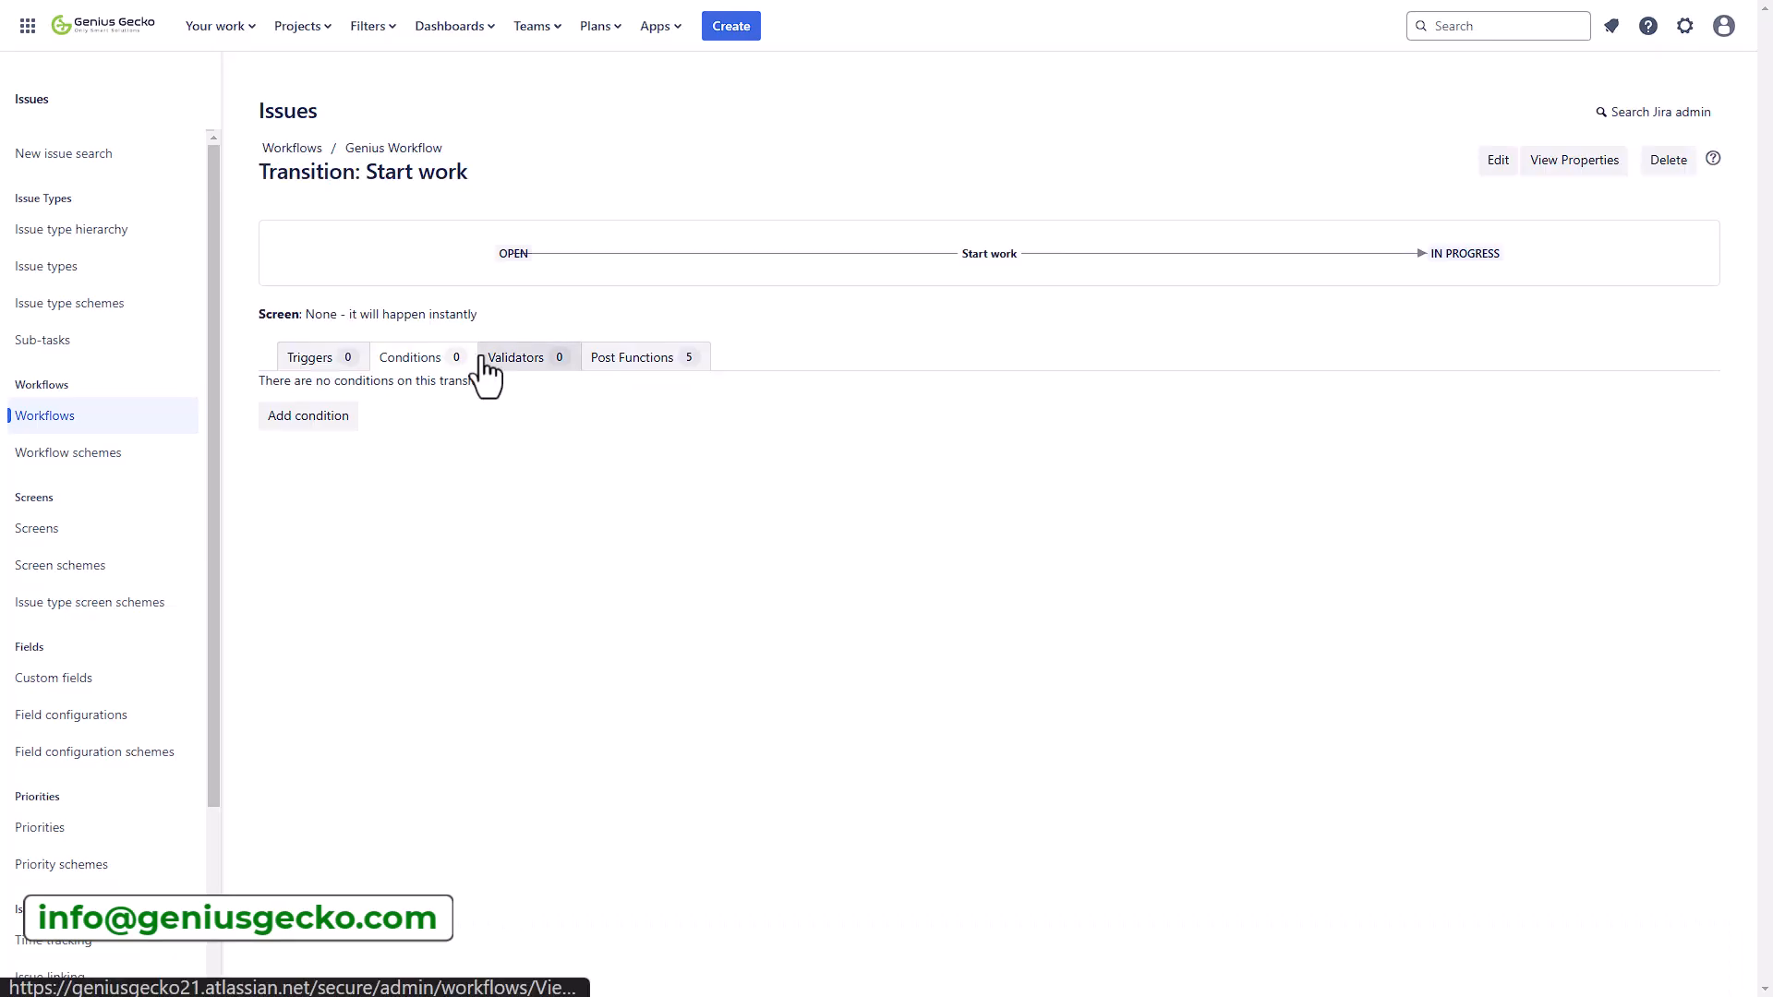
click(305, 427)
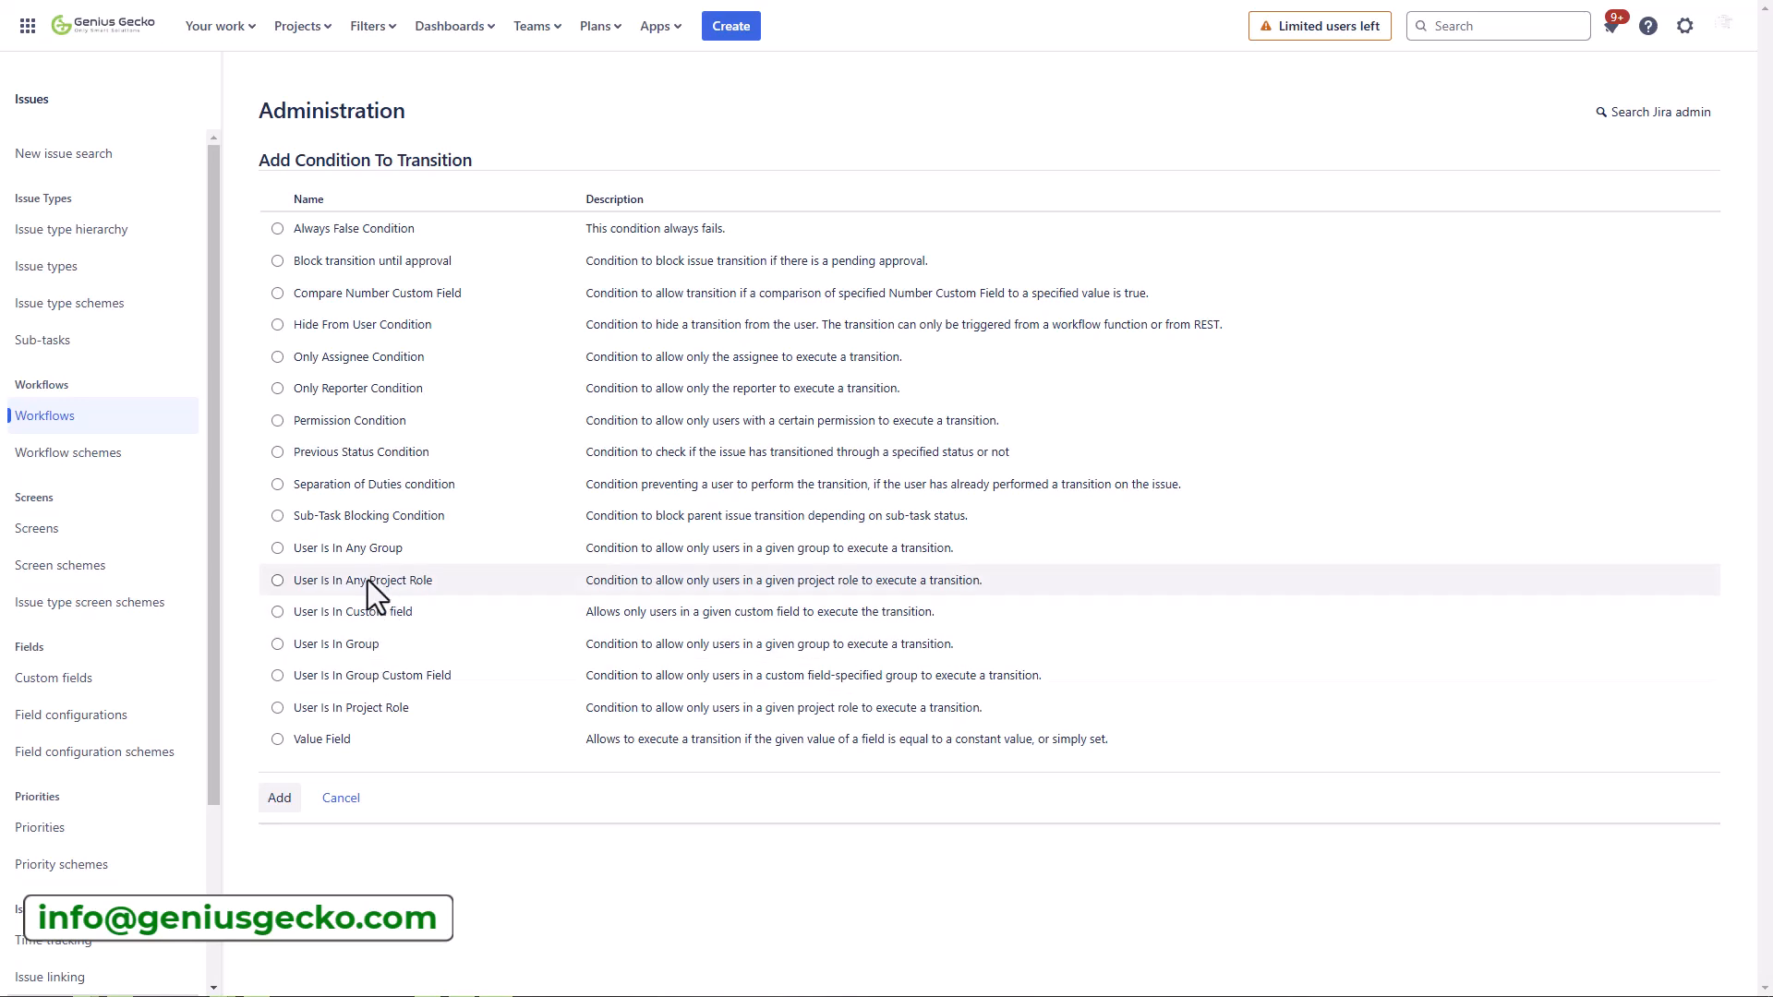
click(342, 800)
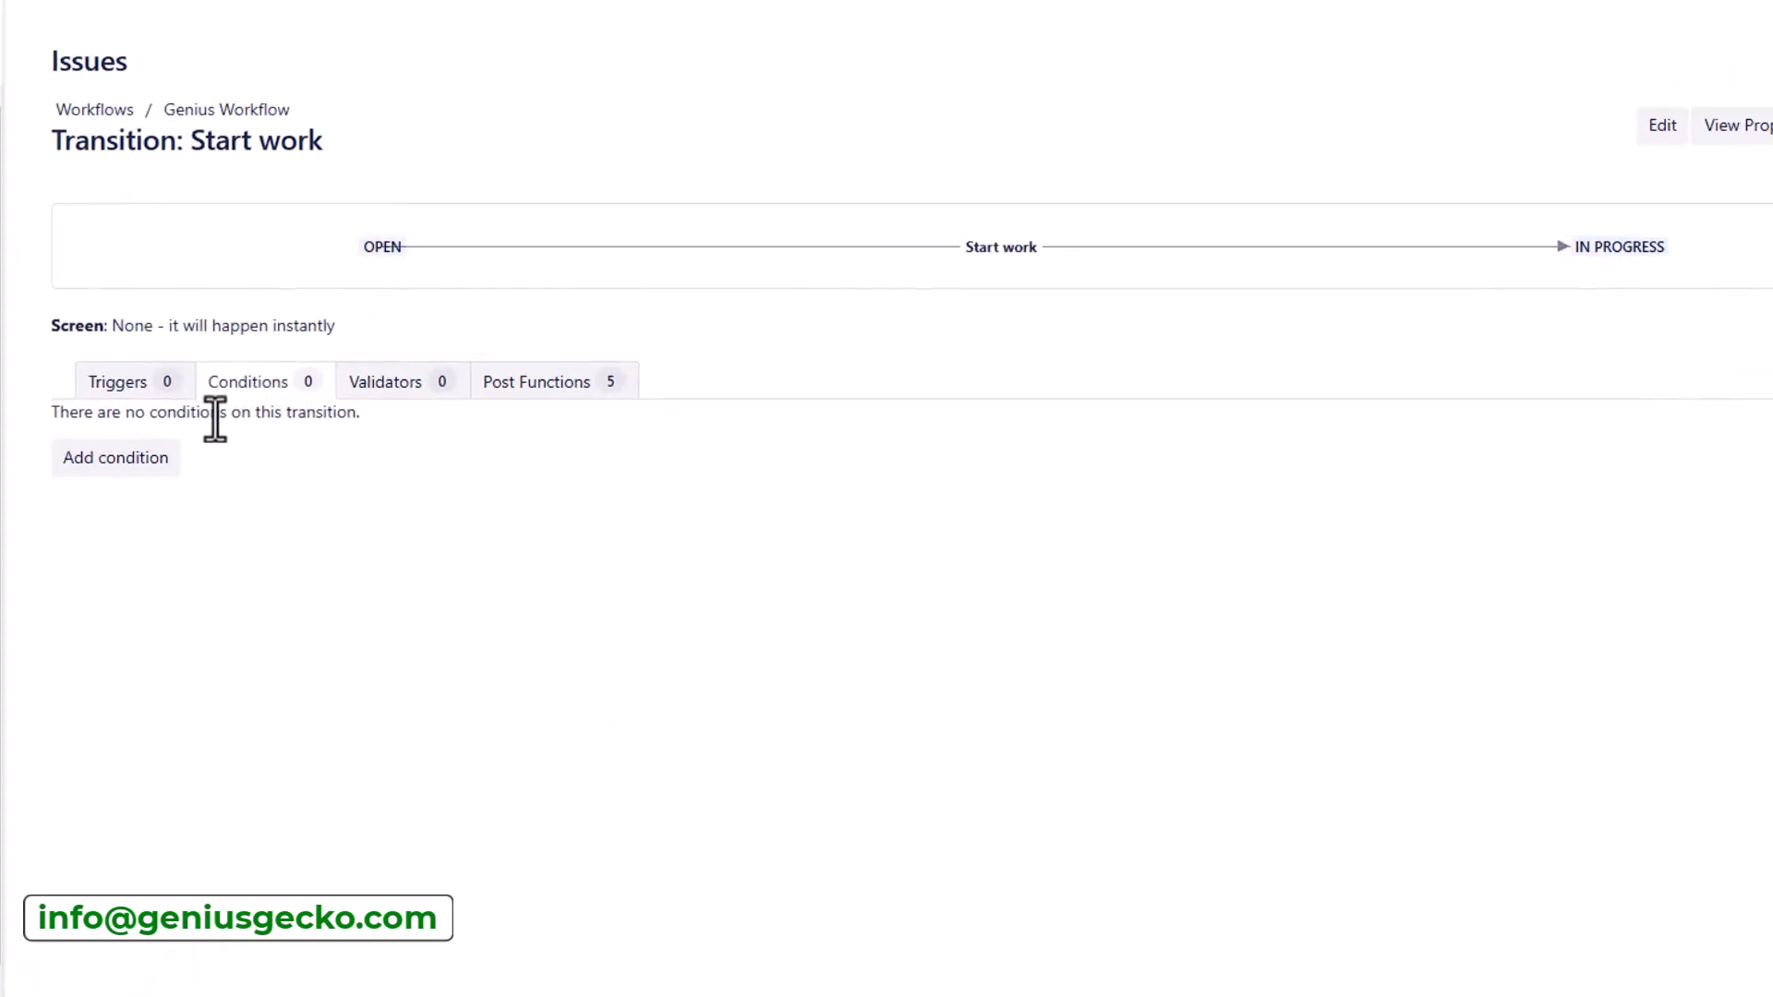
Review the validator and post function types available for the Start work transition, without adding any.
click(382, 393)
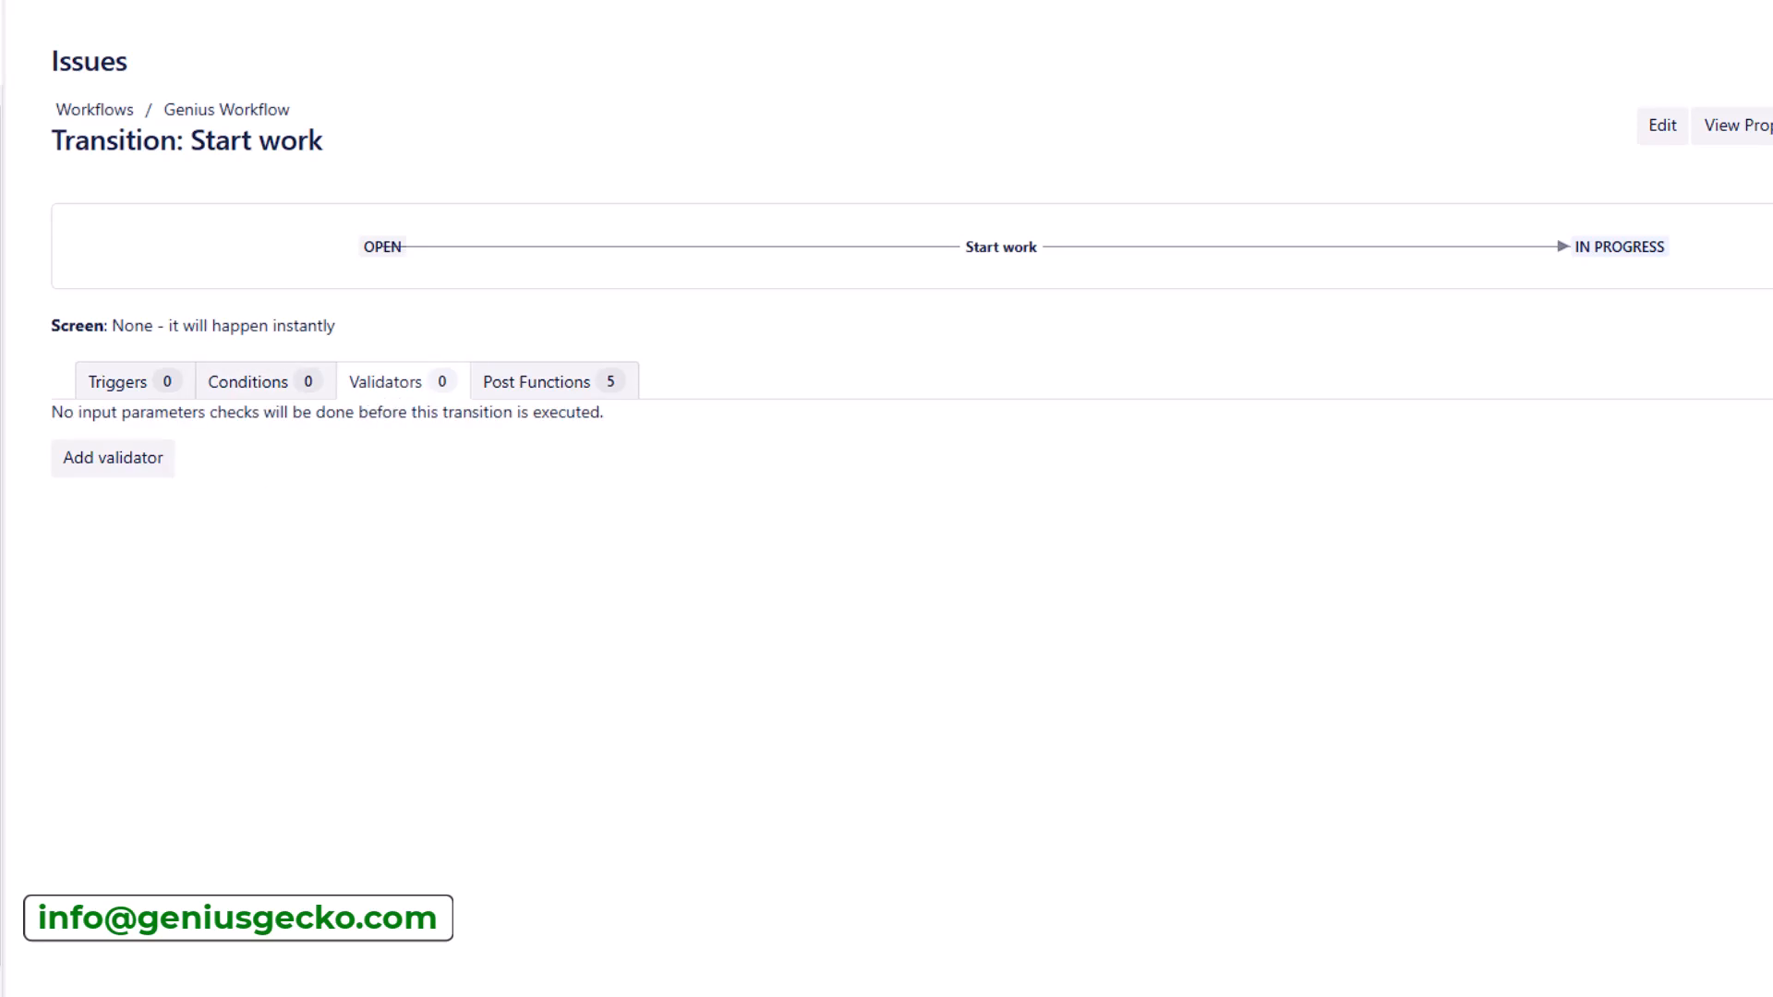
click(138, 467)
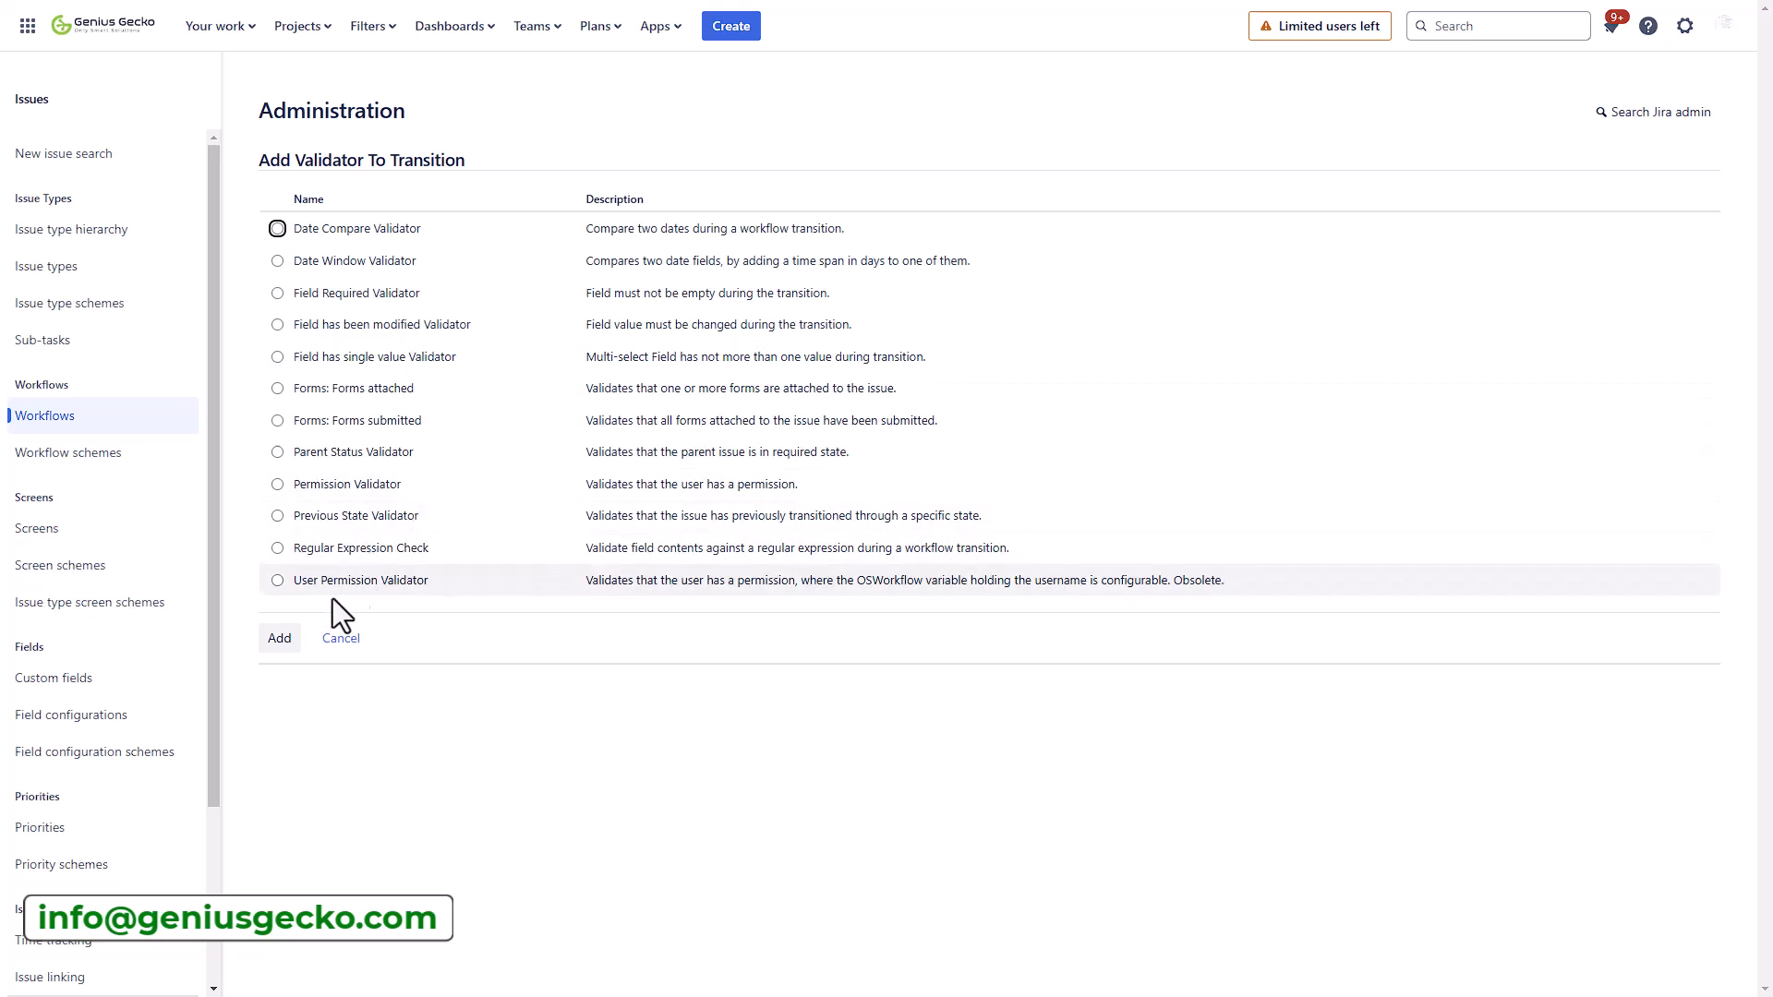
click(343, 641)
click(637, 362)
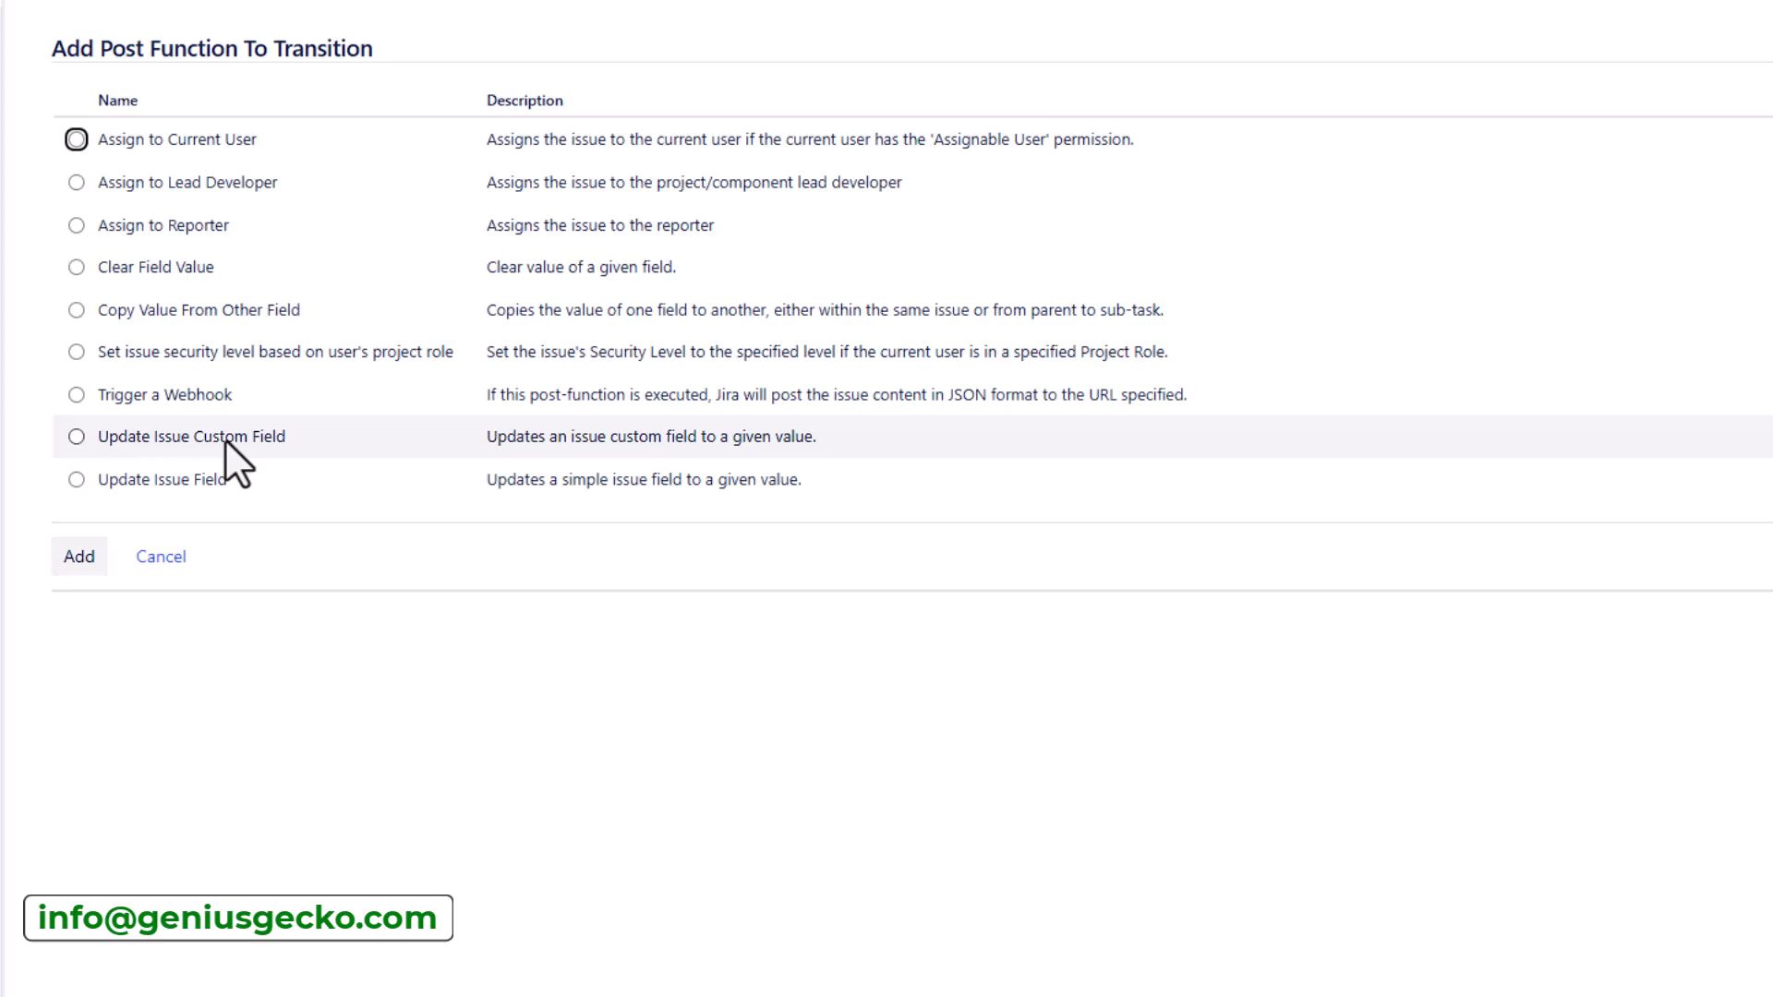
click(159, 558)
Select the transition between Testing and Done in the workflow diagram and open its properties.
click(1040, 919)
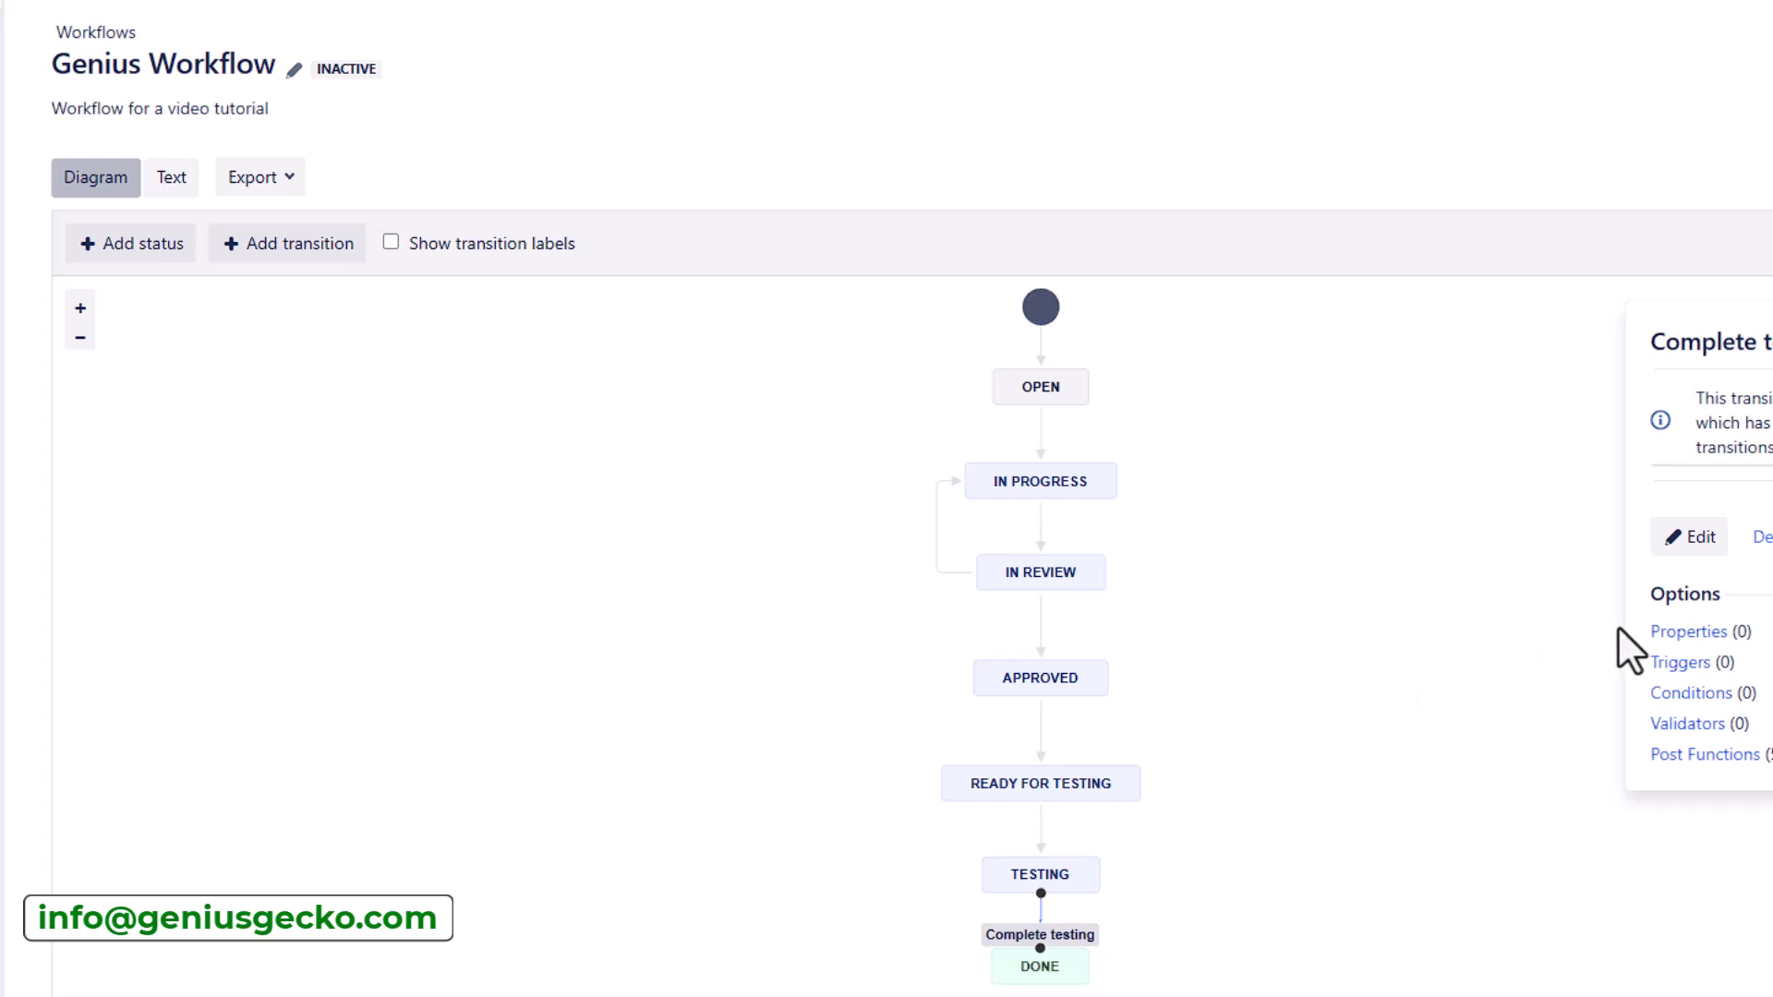
click(1682, 634)
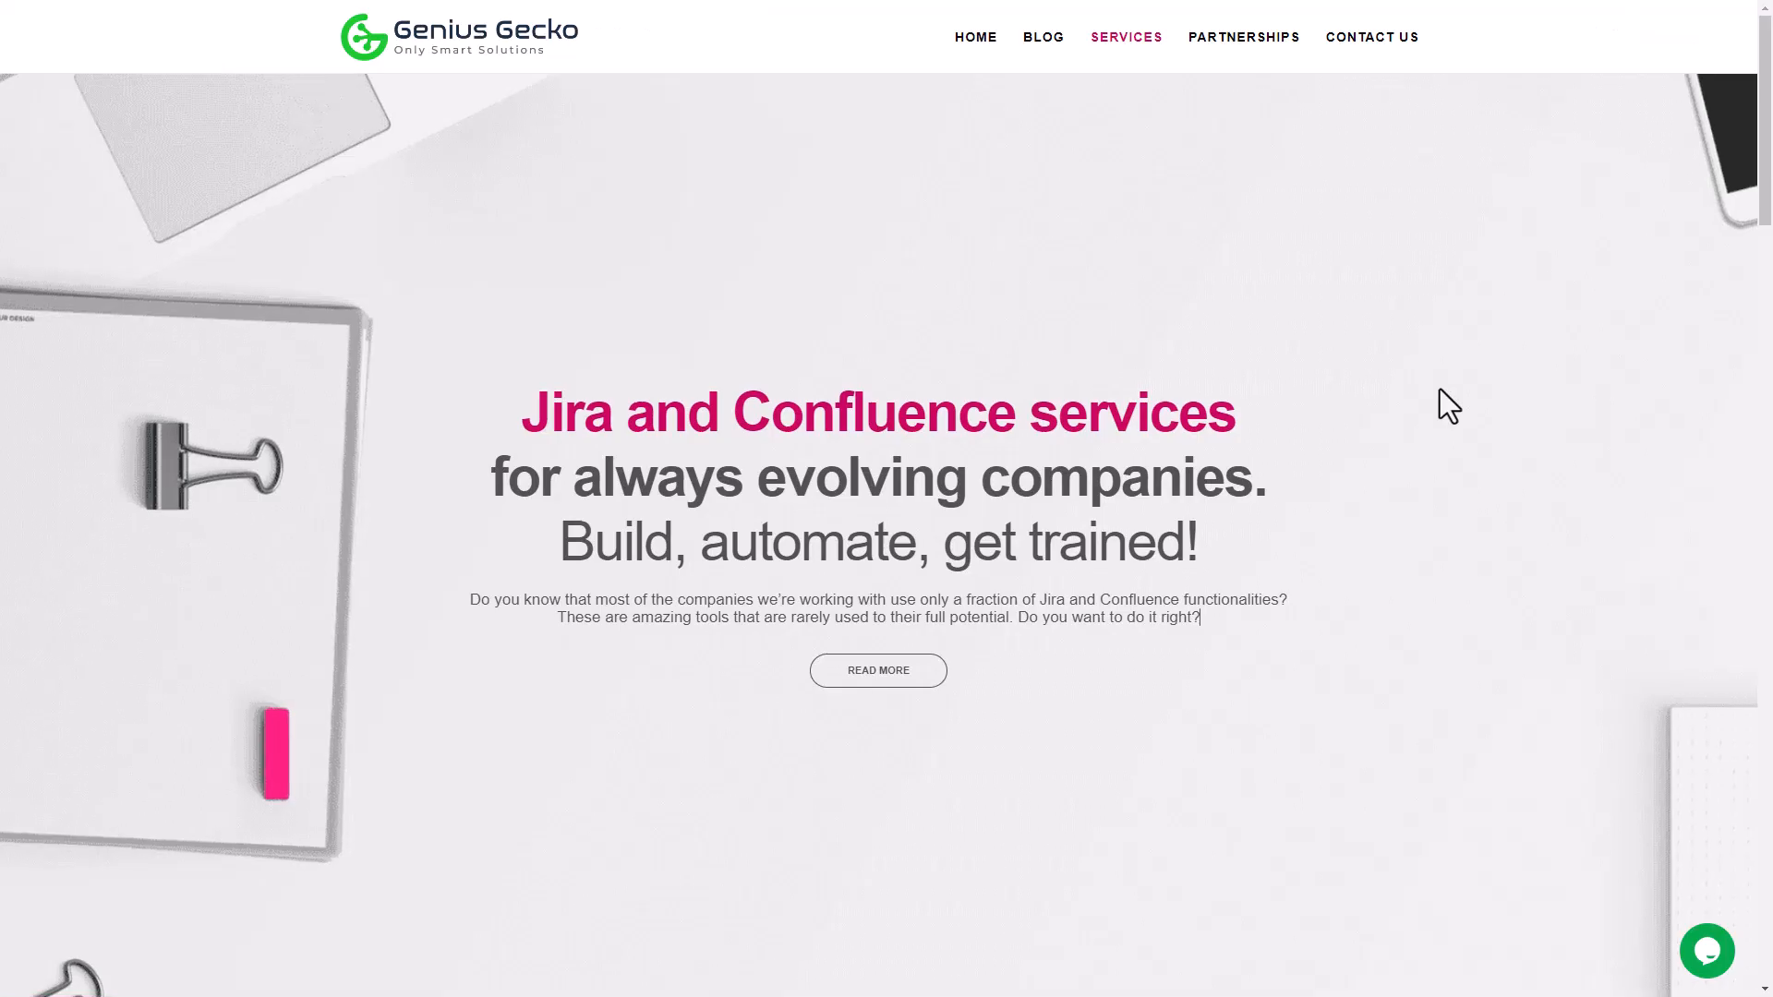
middle_click(1448, 408)
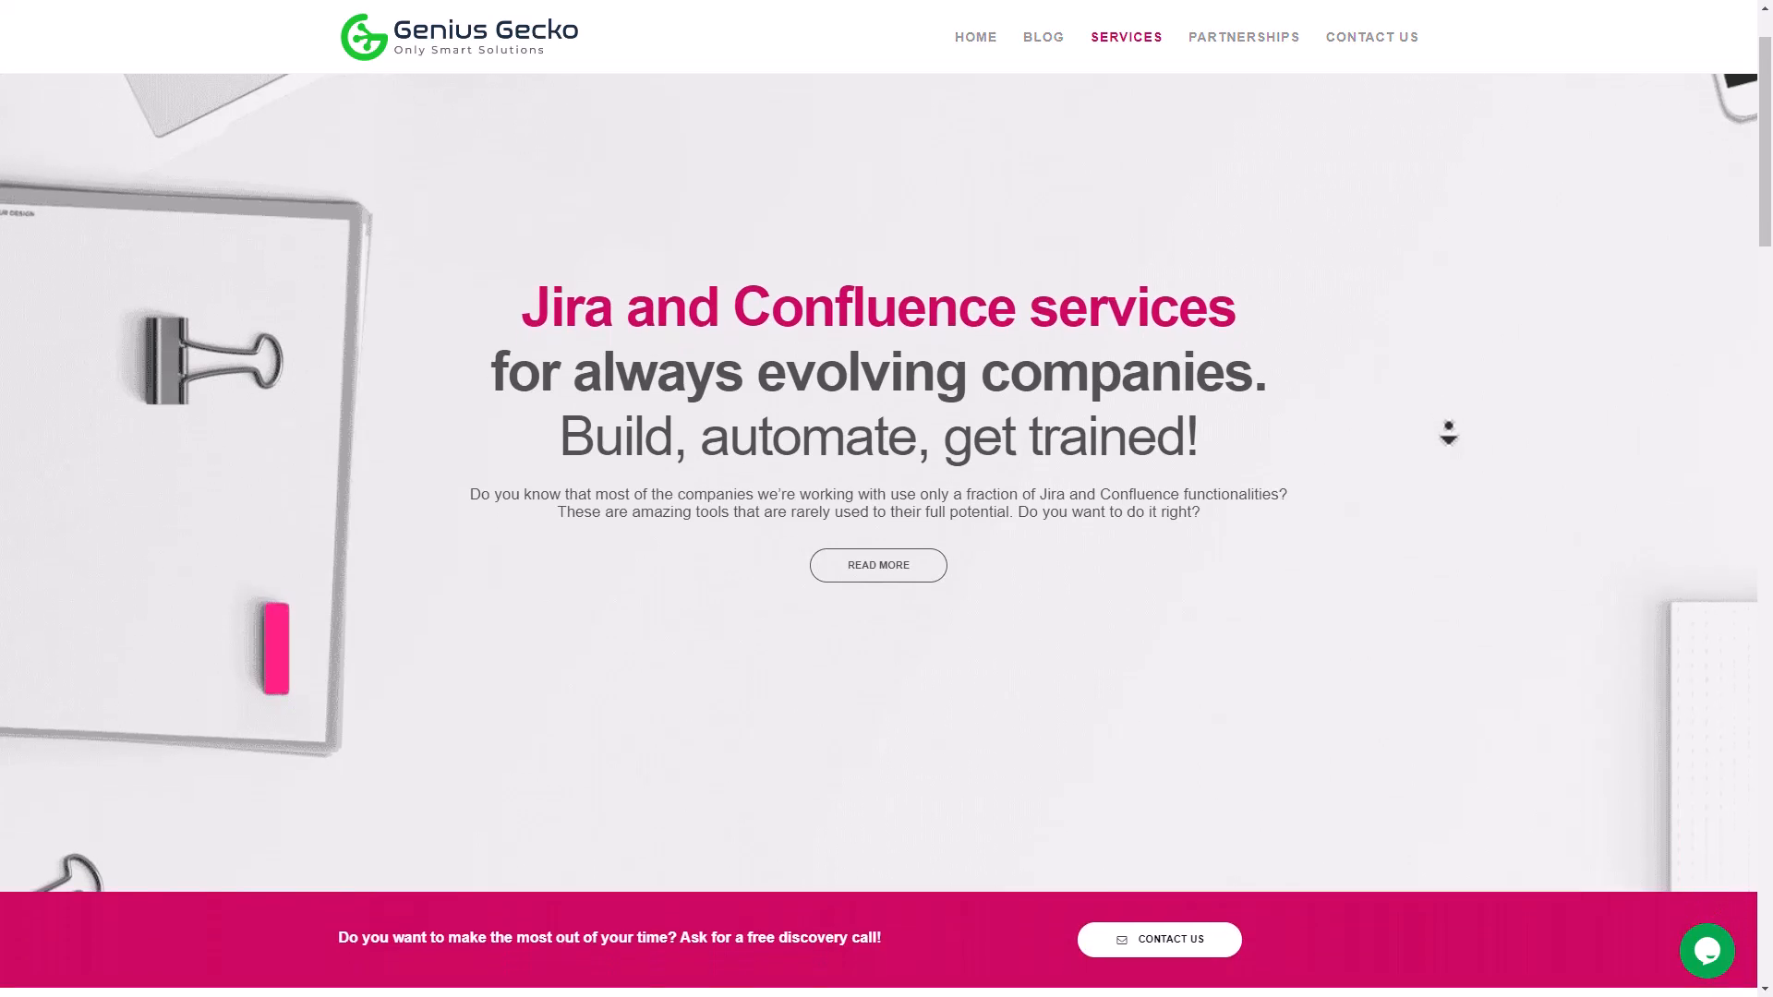